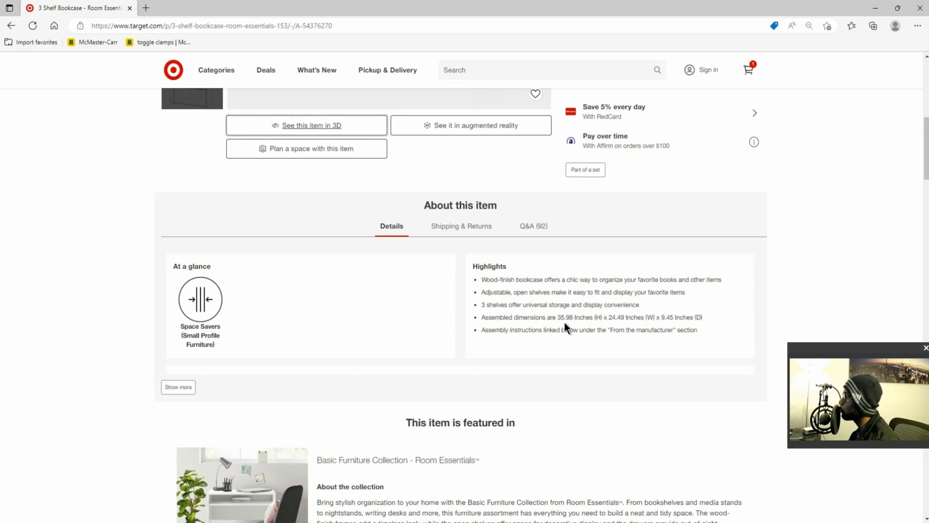
View the 3 Shelf Bookcase in 3D on its product page and rotate it to examine the shelves and sides
scroll(562, 318, "up", 7)
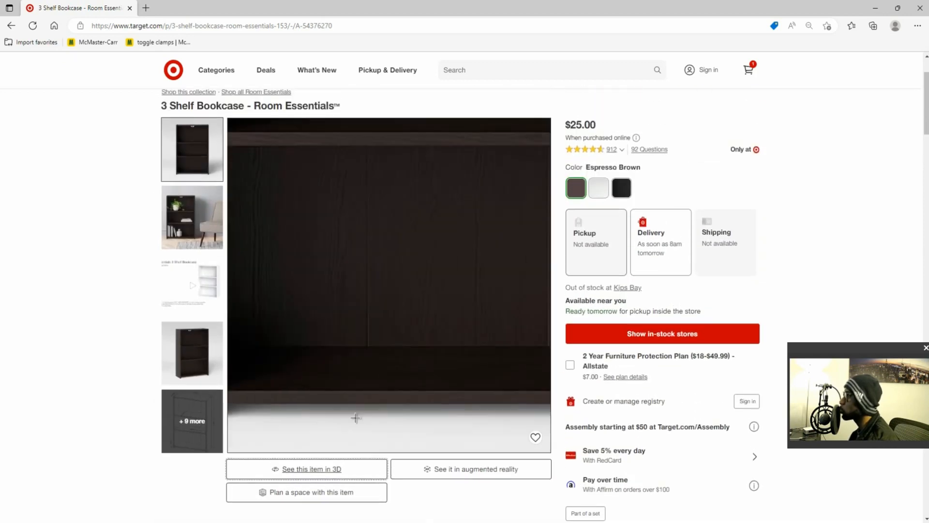
left_click(293, 471)
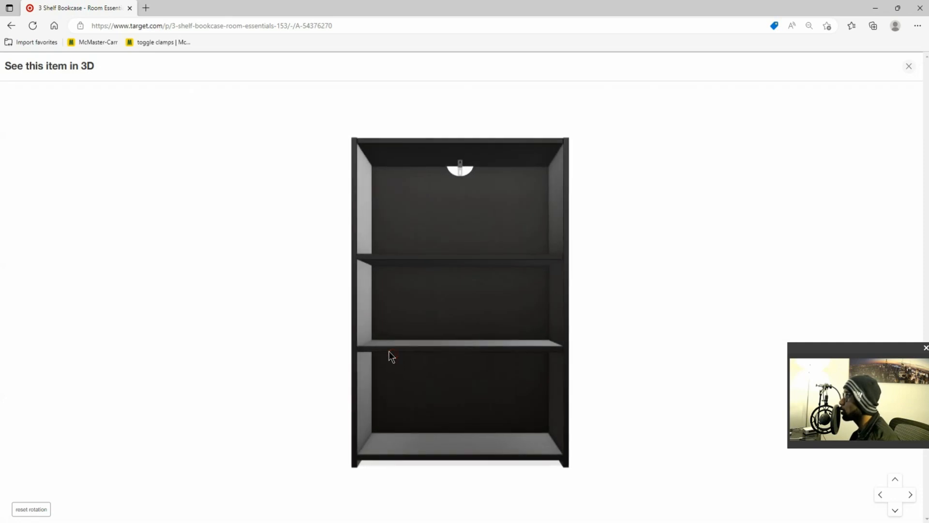
left_click_drag(389, 350, 366, 355)
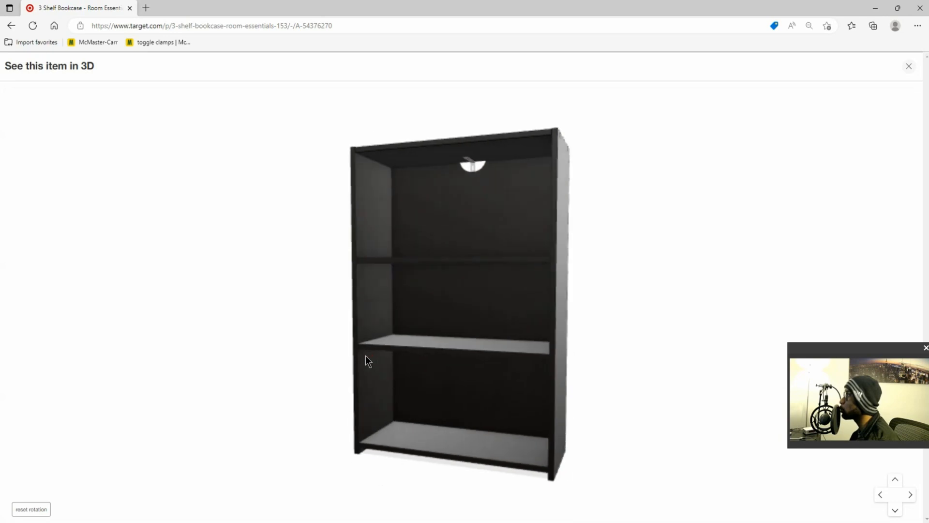
left_click_drag(507, 150, 507, 171)
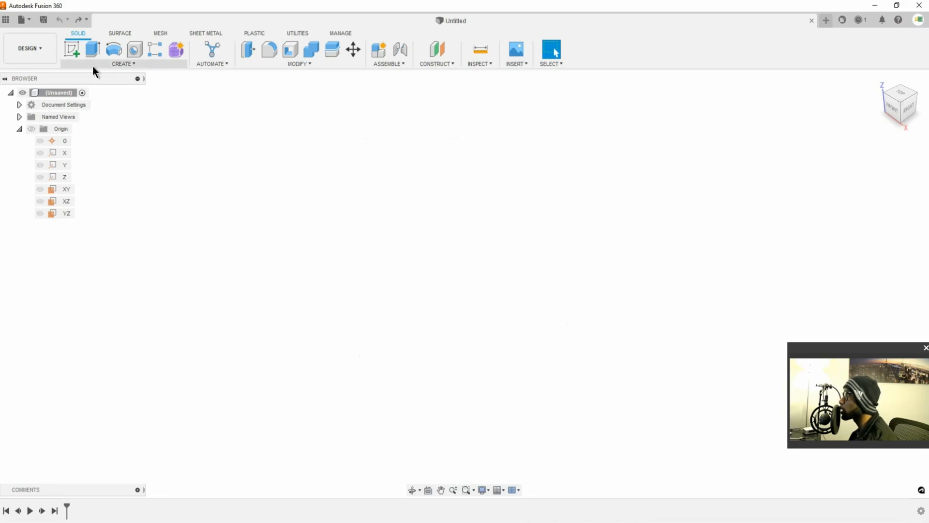
In Fusion 360, start a sketch on the XZ front plane and draw a long center rectangle about 6 in high on the origin
left_click(73, 49)
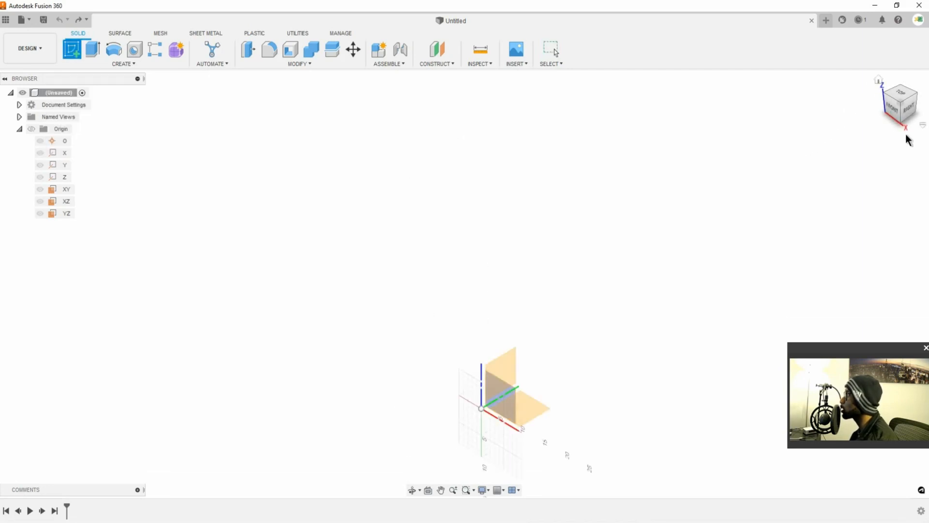
left_click(504, 408)
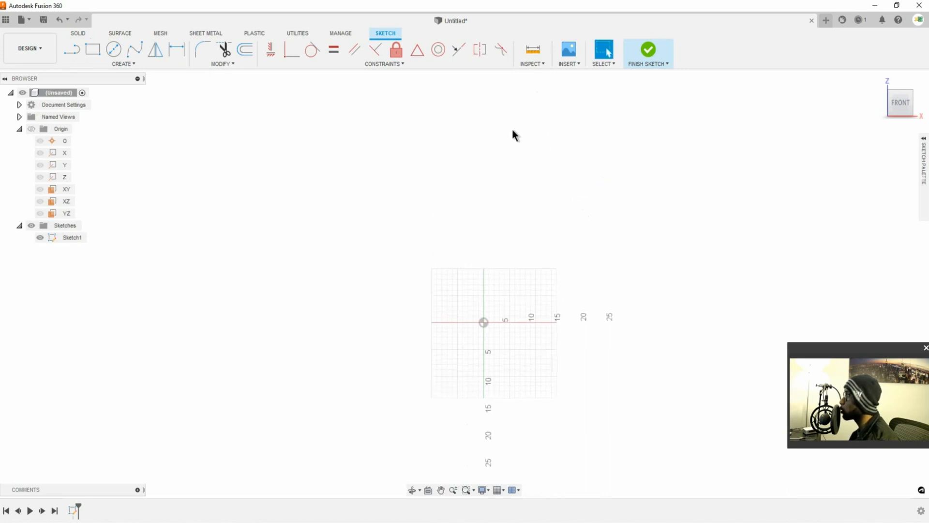
left_click(141, 64)
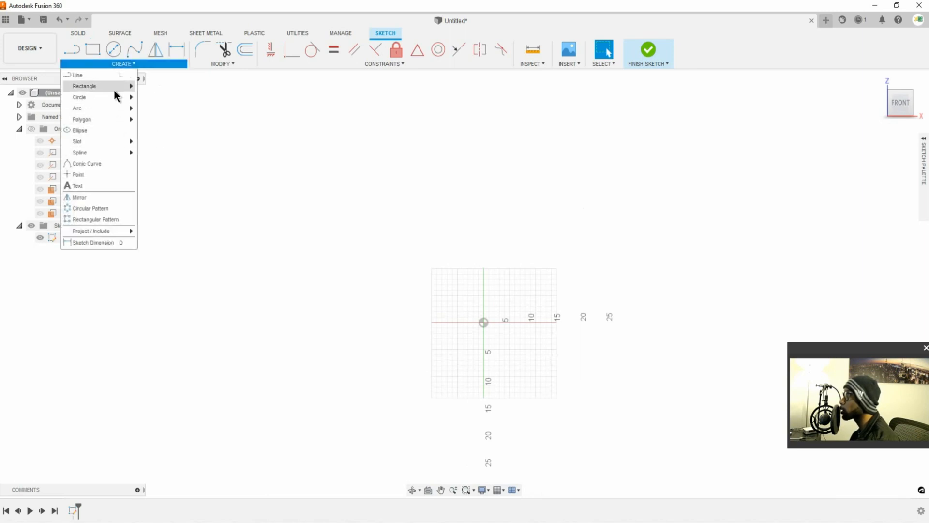
mouse_move(115, 86)
left_click(161, 108)
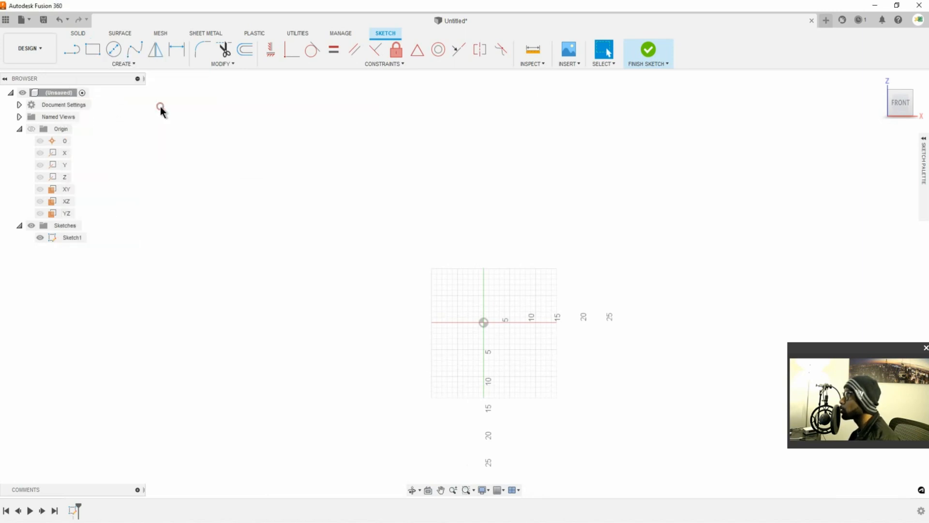
left_click(485, 324)
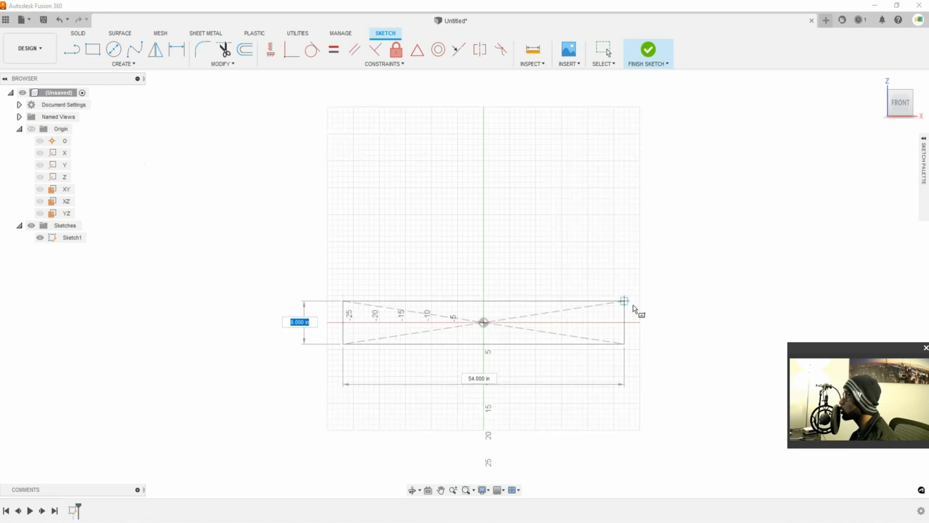
left_click(662, 306)
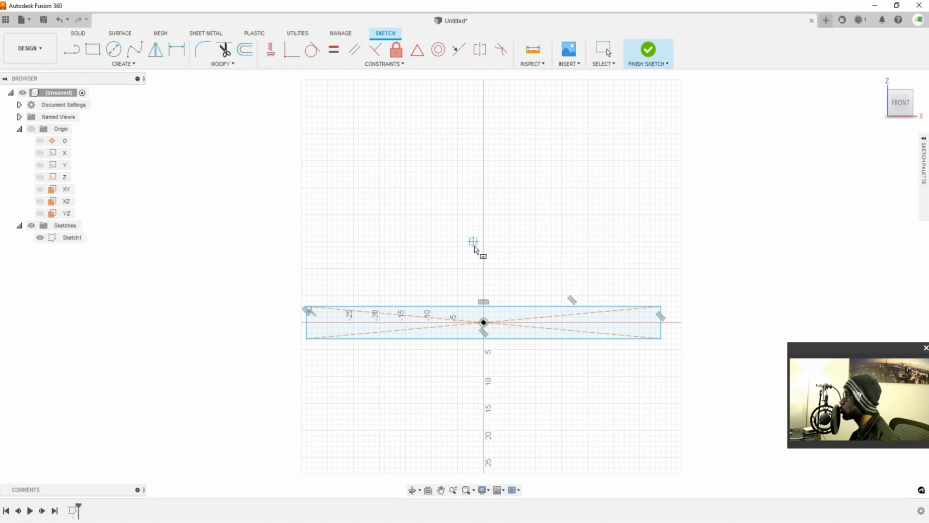
key("Escape")
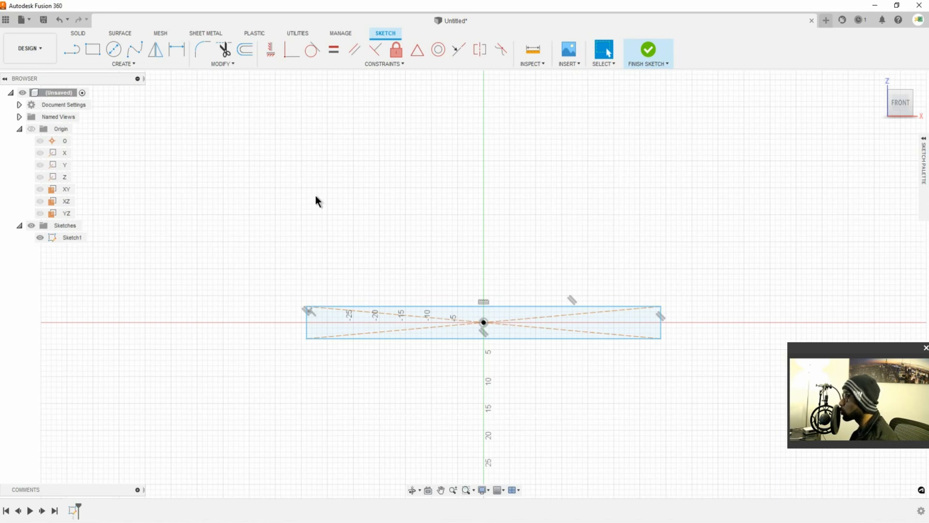
Dimension the rectangle's height between its two long edges as 0.75 in
left_click(176, 50)
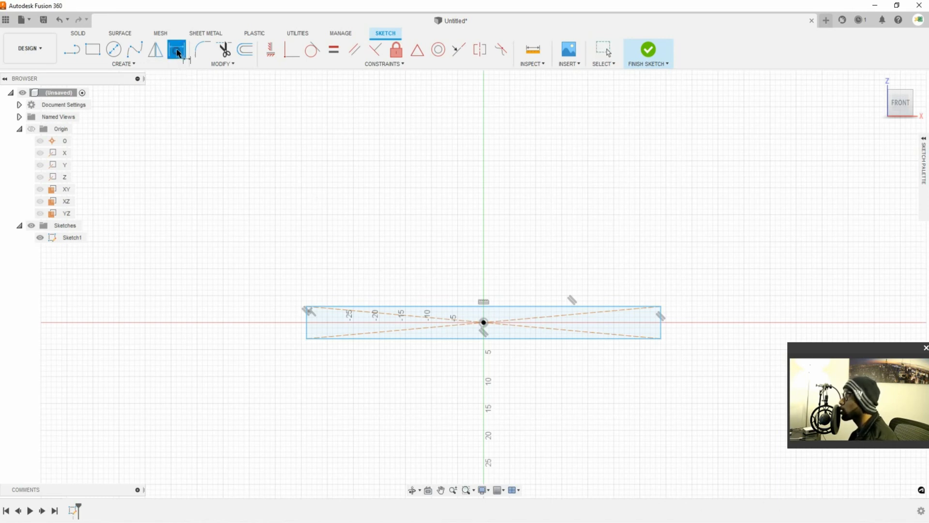
left_click(353, 307)
left_click(358, 338)
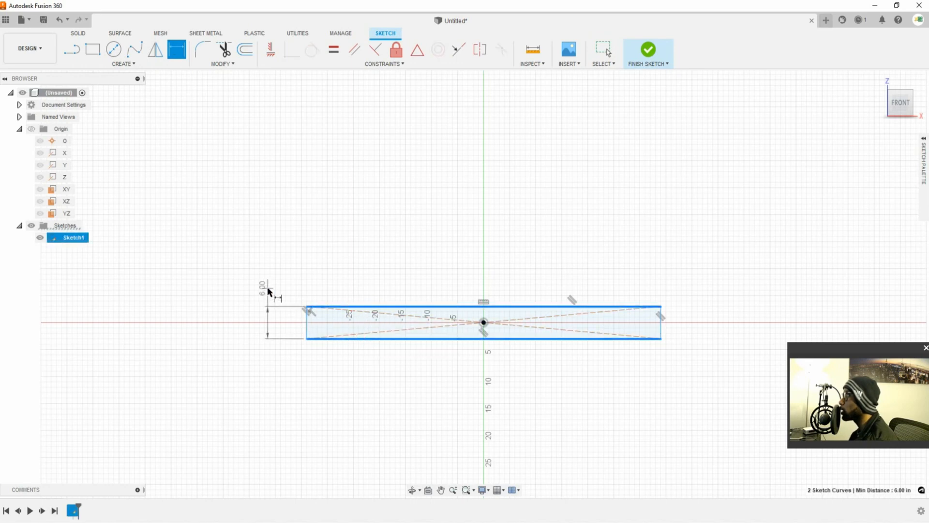
left_click(267, 287)
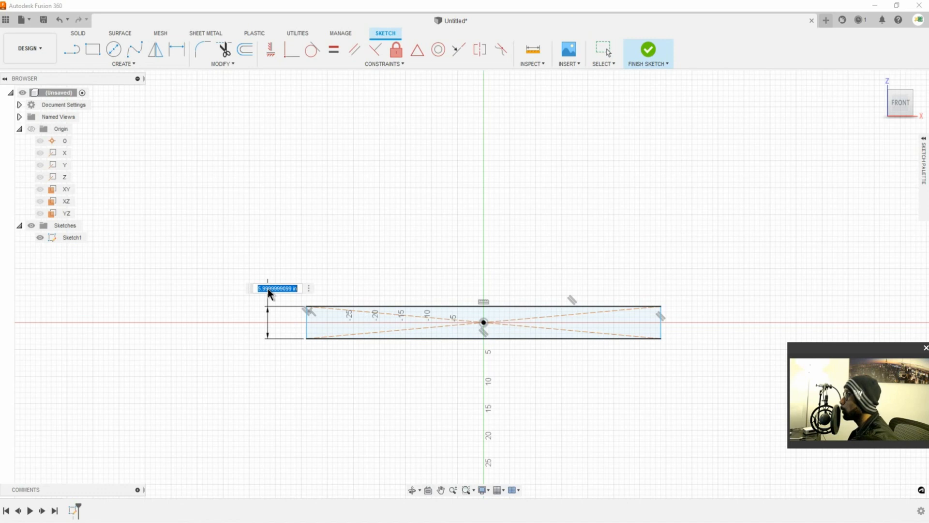
key("BackSpace")
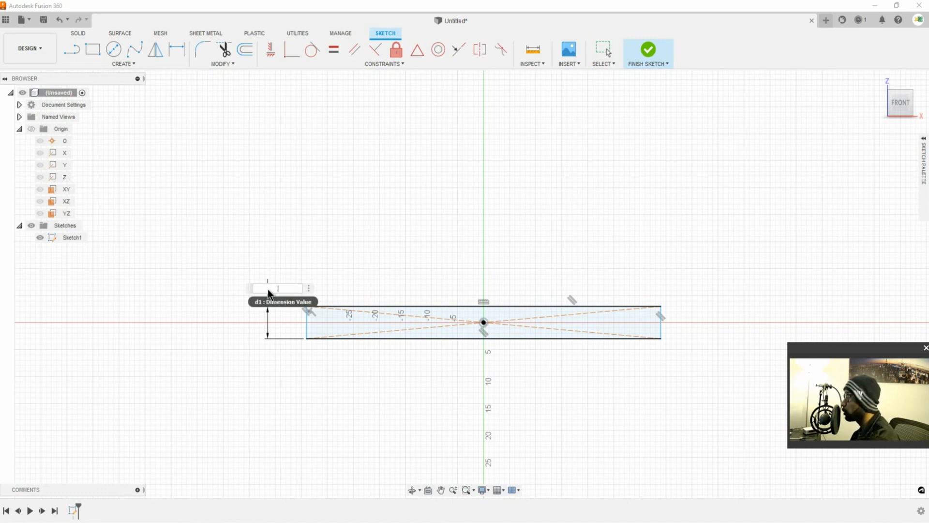
type(".75")
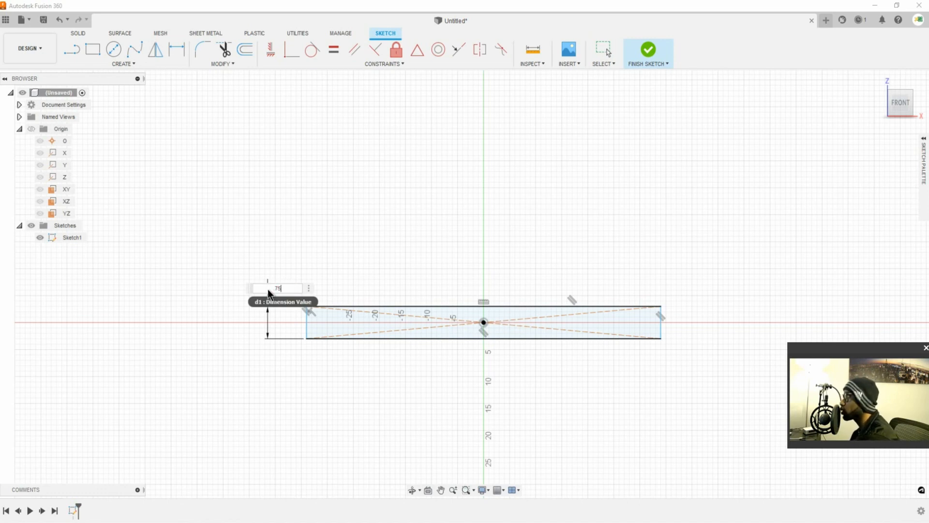
key("Return")
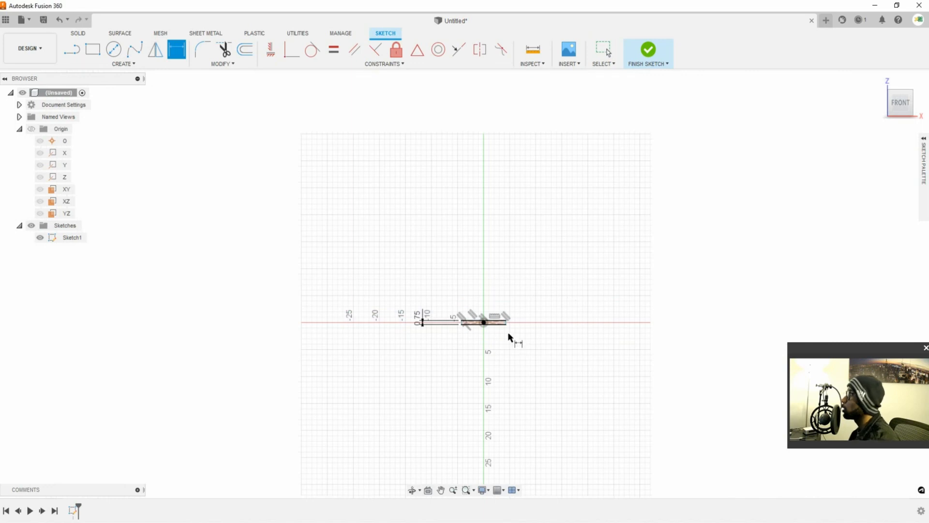
Dimension the rectangle's length between its two lower corners with the expression 30-1.5 in
scroll(489, 328, "up", 4)
scroll(489, 328, "up", 4)
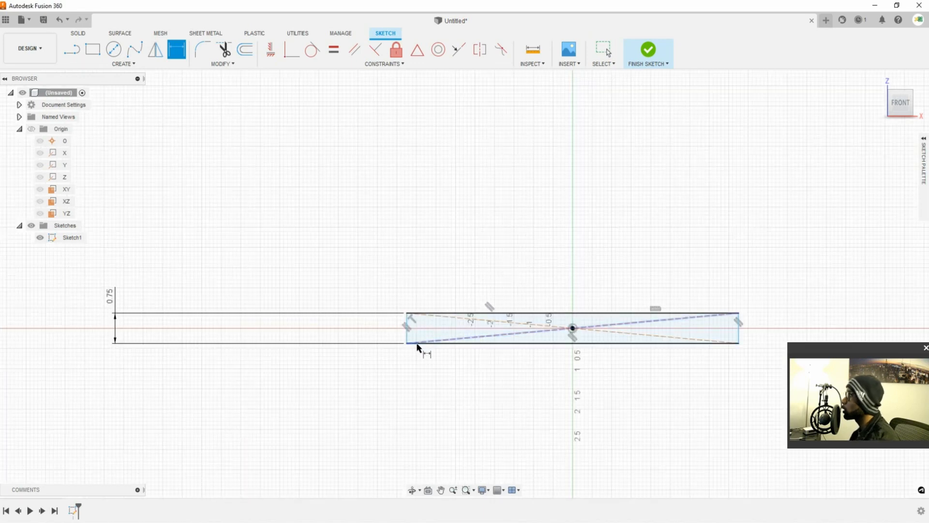
left_click(406, 343)
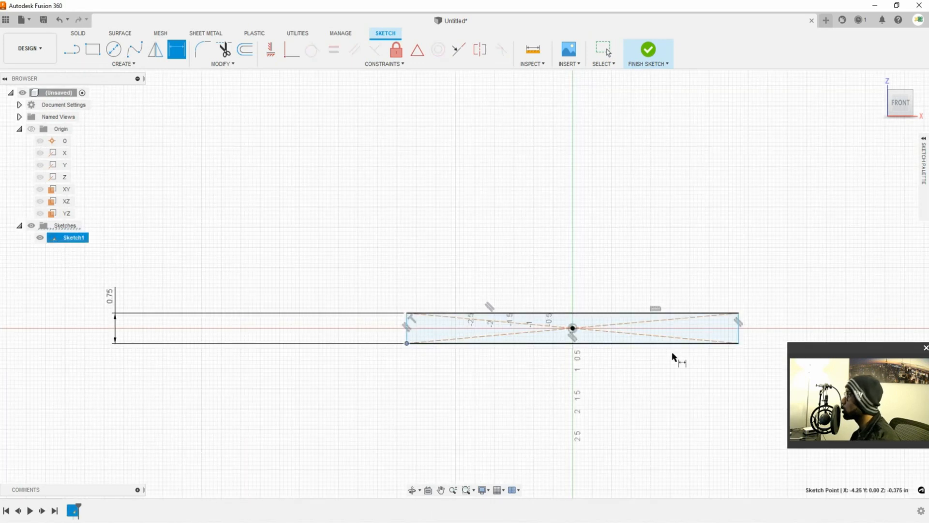
left_click(739, 343)
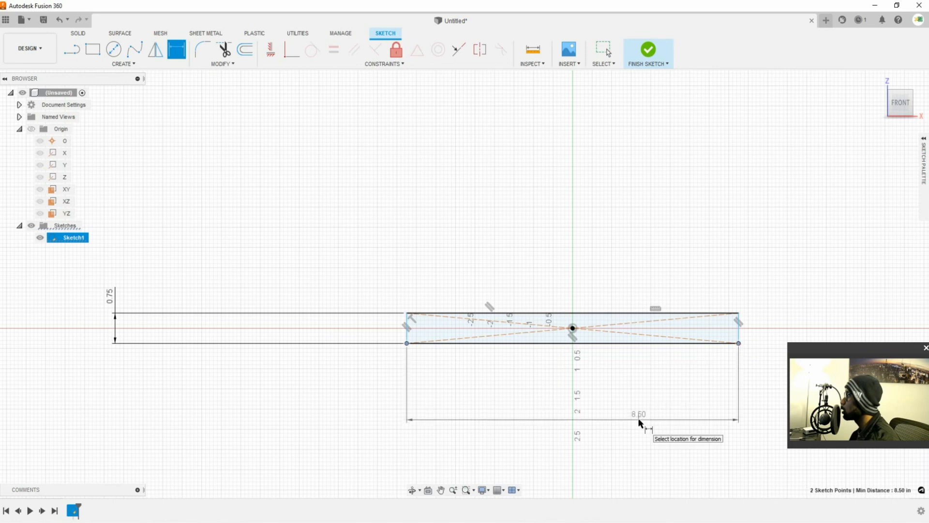
scroll(638, 423, "down", 6)
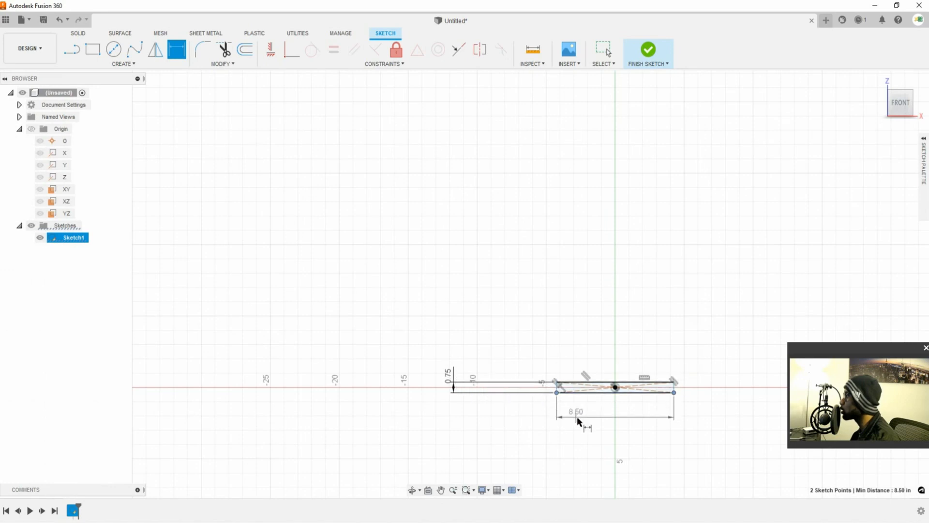
left_click(613, 420)
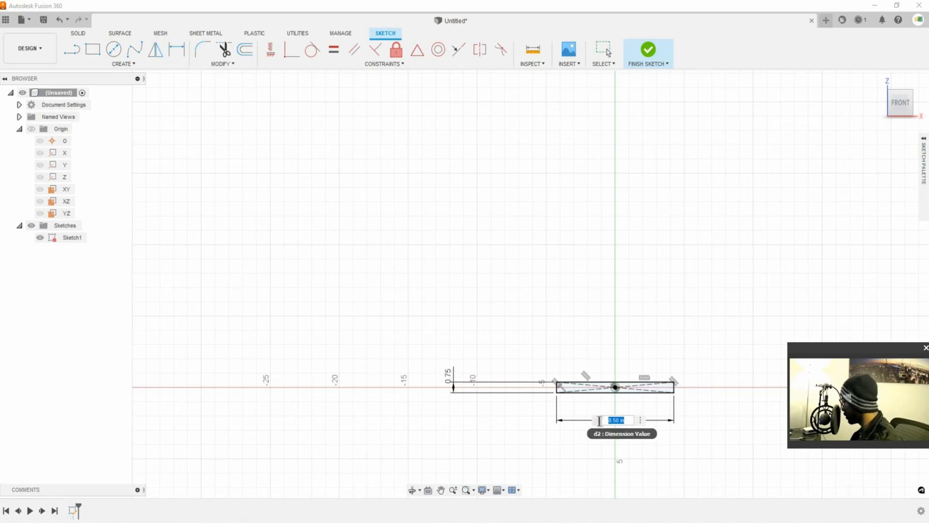
type("30")
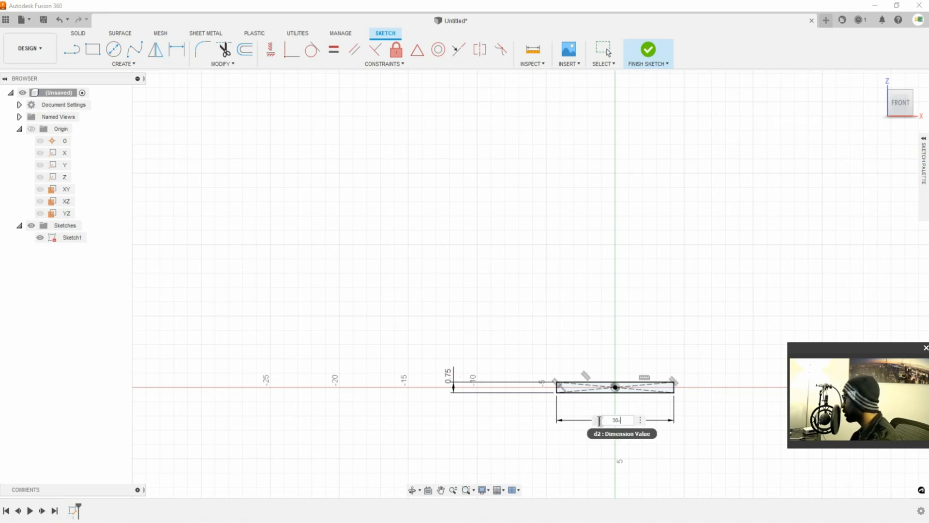
type("-.1")
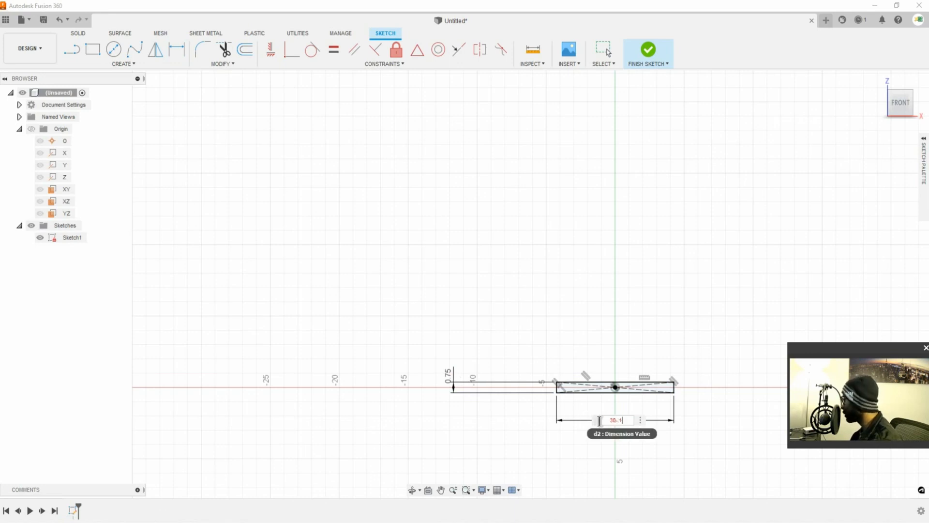
type("5")
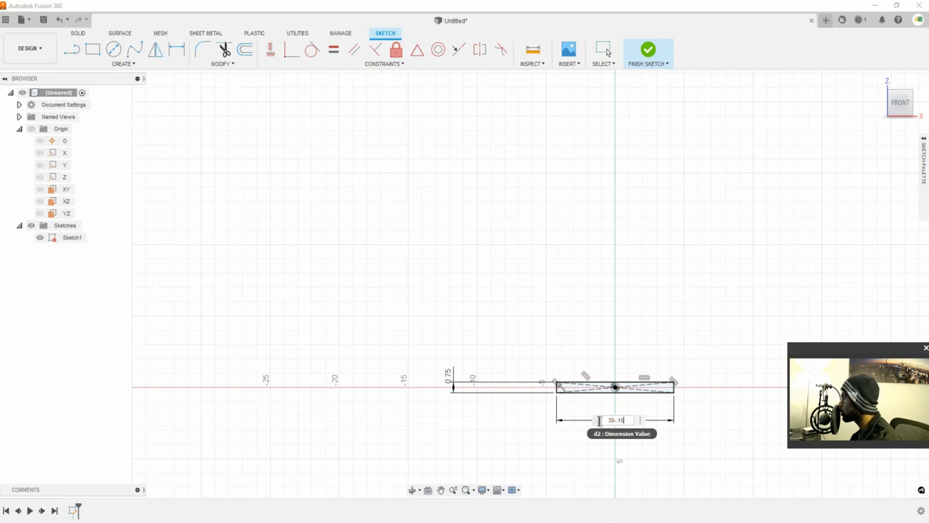
key("BackSpace")
key("BackSpace")
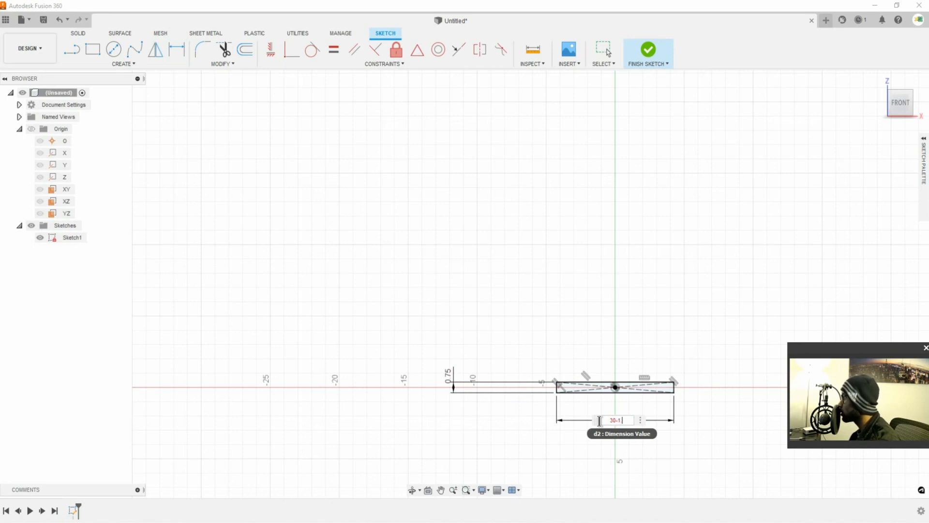
type("1.5")
key("Return")
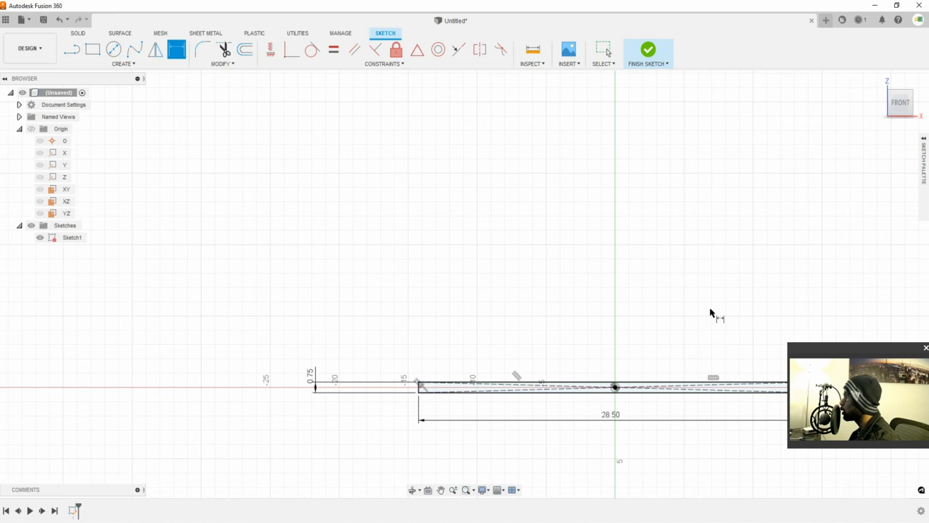
Move the 0.75 in height dimension closer to the rectangle and finish the sketch
scroll(814, 329, "up", 3)
scroll(765, 353, "down", 3)
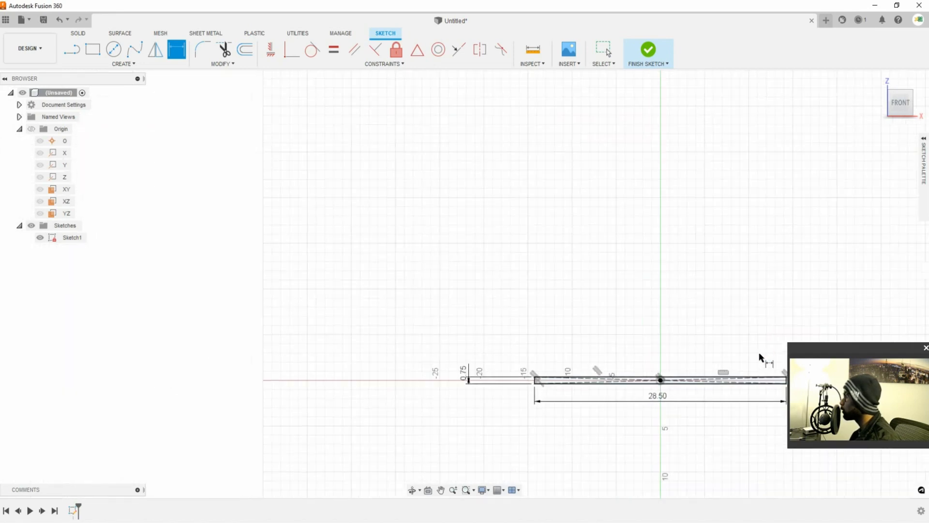
middle_click_drag(761, 357, 566, 324)
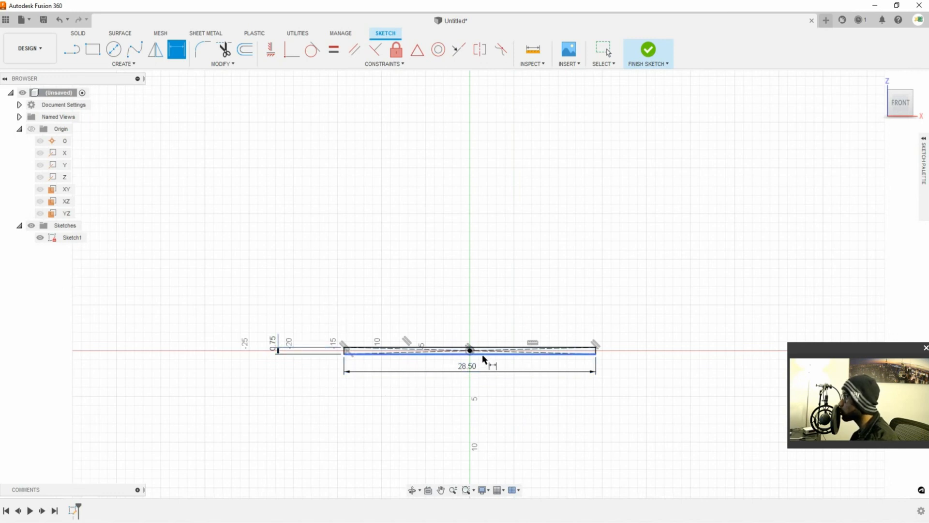
scroll(472, 352, "up", 2)
scroll(472, 352, "up", 2)
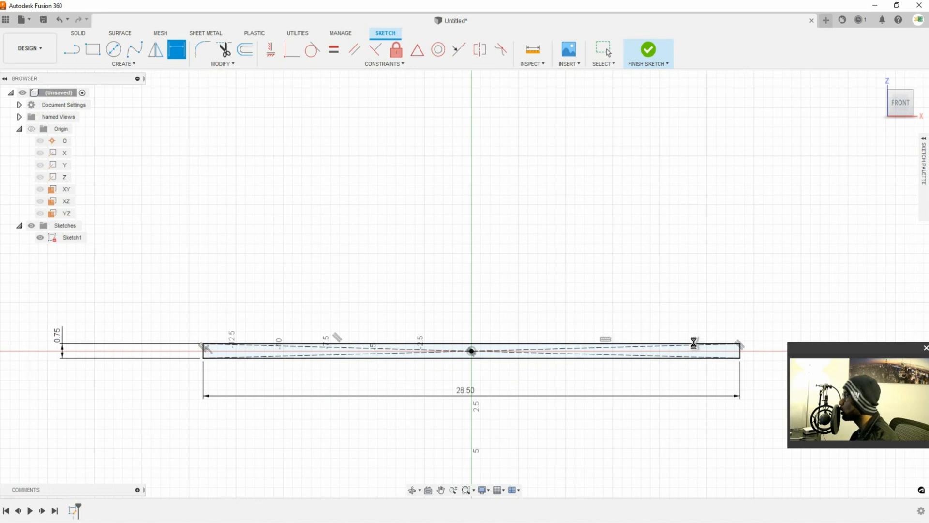
key("Escape")
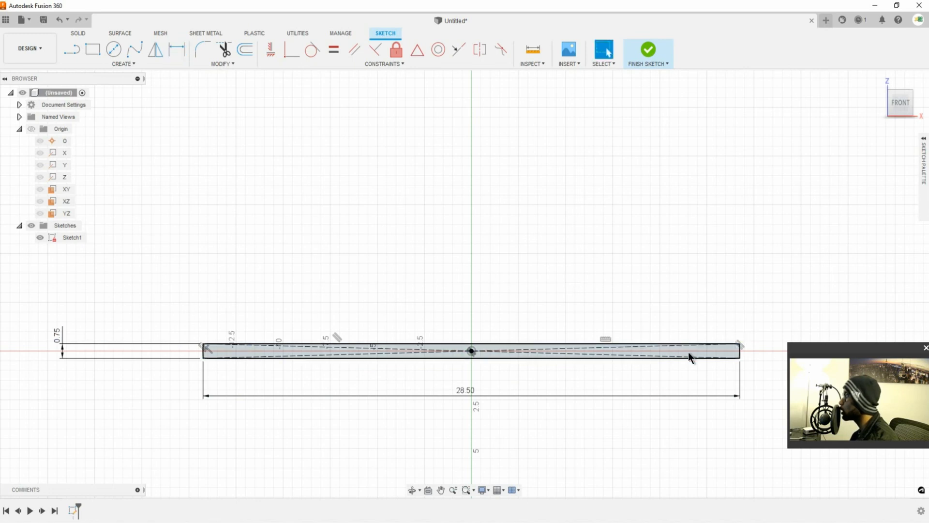
scroll(601, 292, "down", 3)
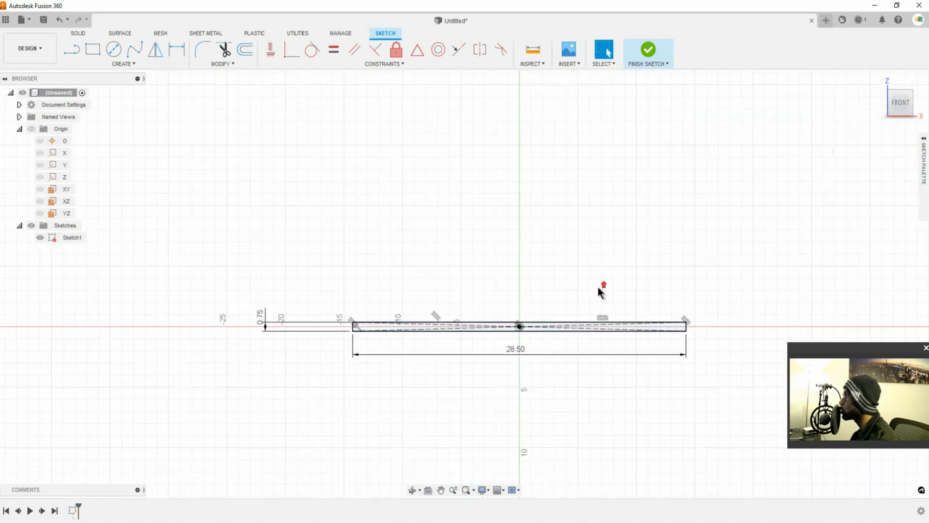
left_click_drag(260, 314, 318, 295)
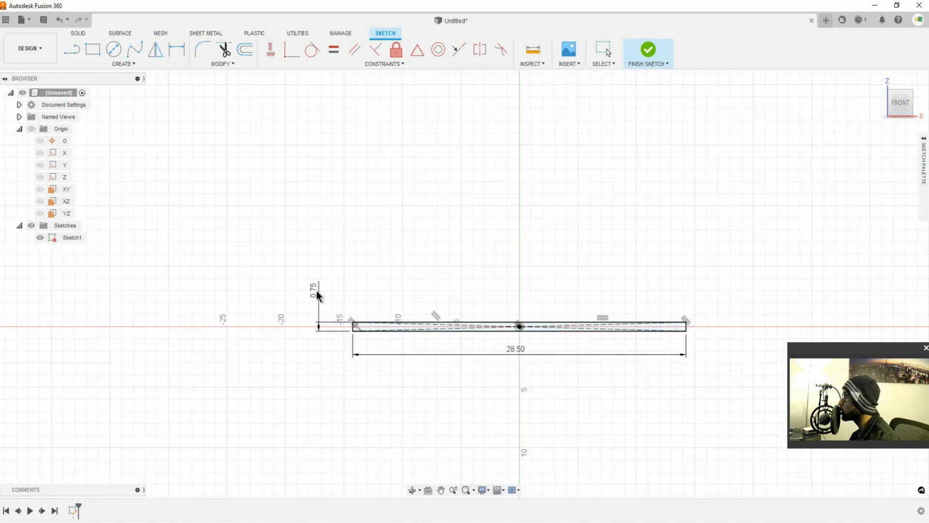
left_click(649, 50)
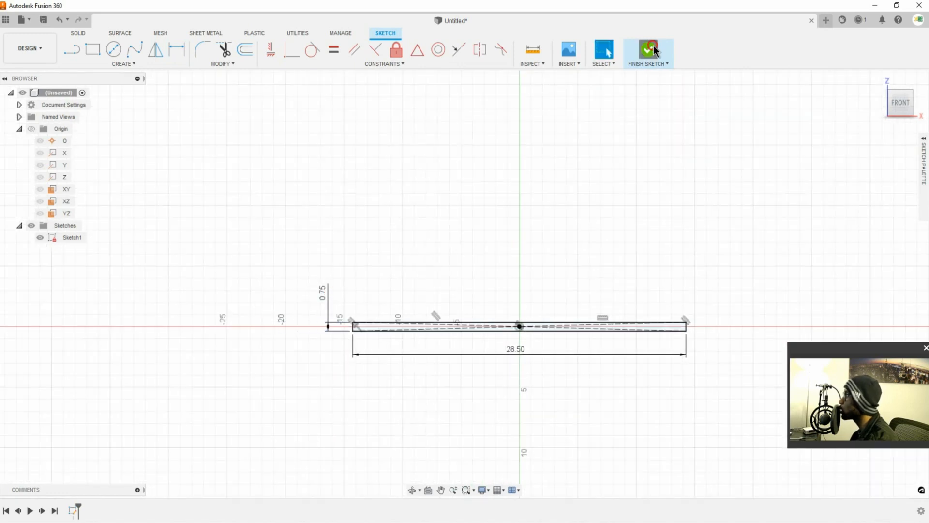
middle_click_drag(631, 312, 606, 338, "shift")
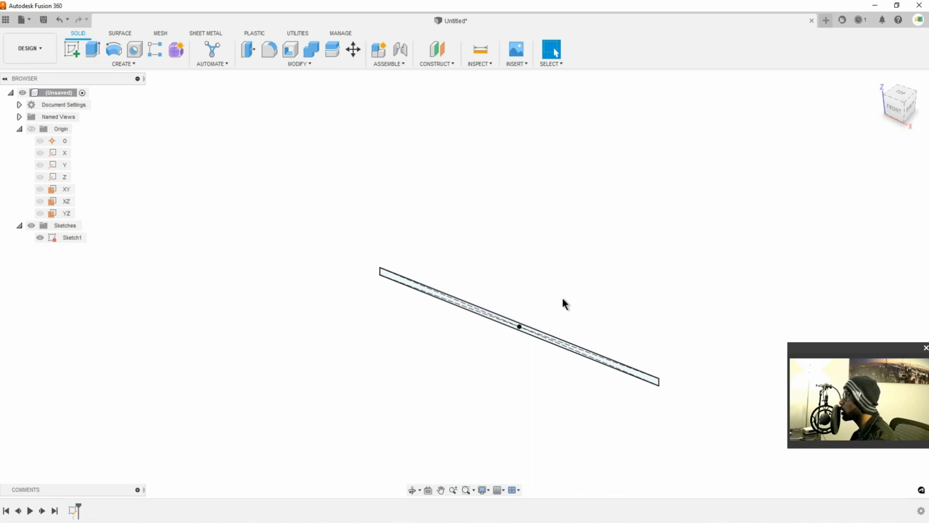
Extrude the board profile symmetrically by 5 in per side as a new body
scroll(689, 370, "up", 1)
scroll(689, 370, "down", 3)
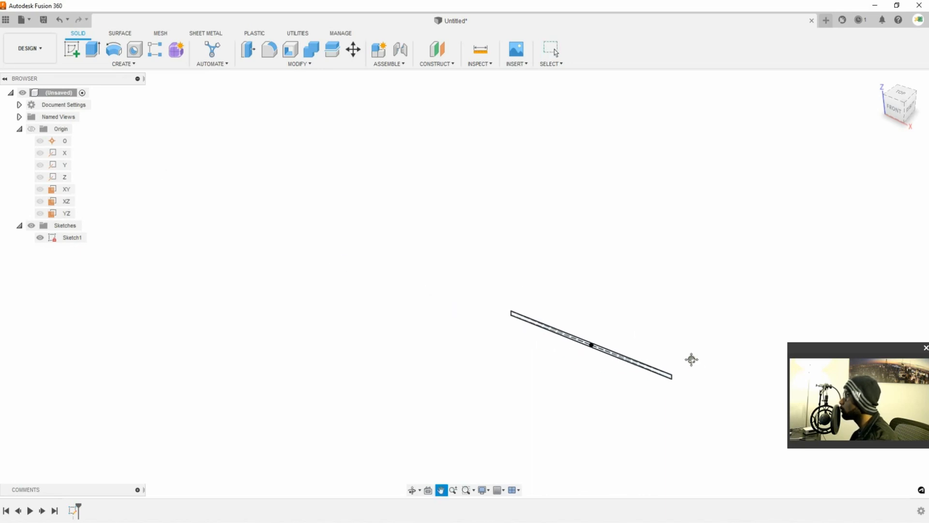
middle_click_drag(692, 359, 645, 334)
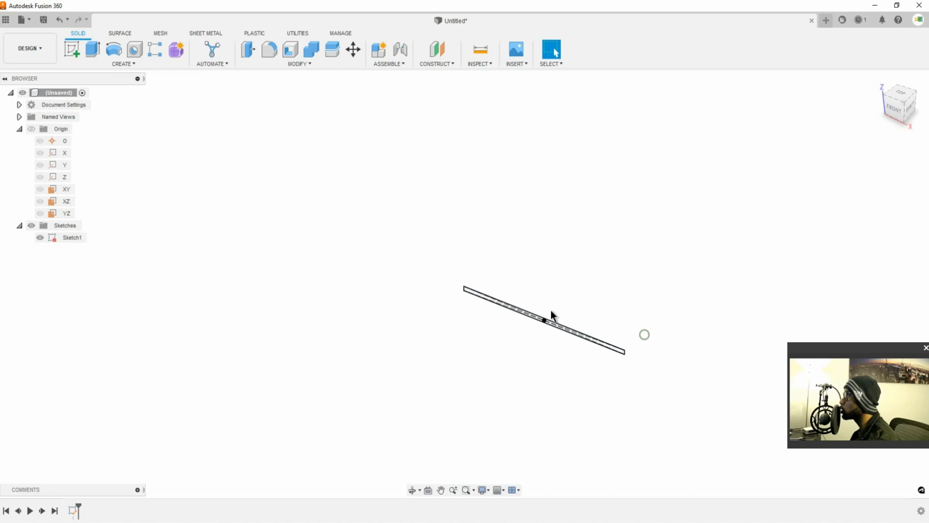
left_click(89, 57)
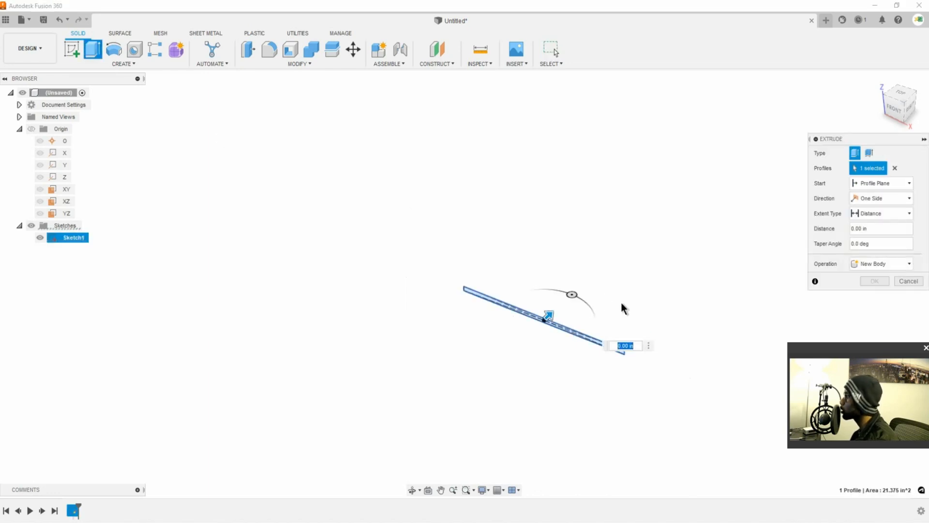
left_click(886, 197)
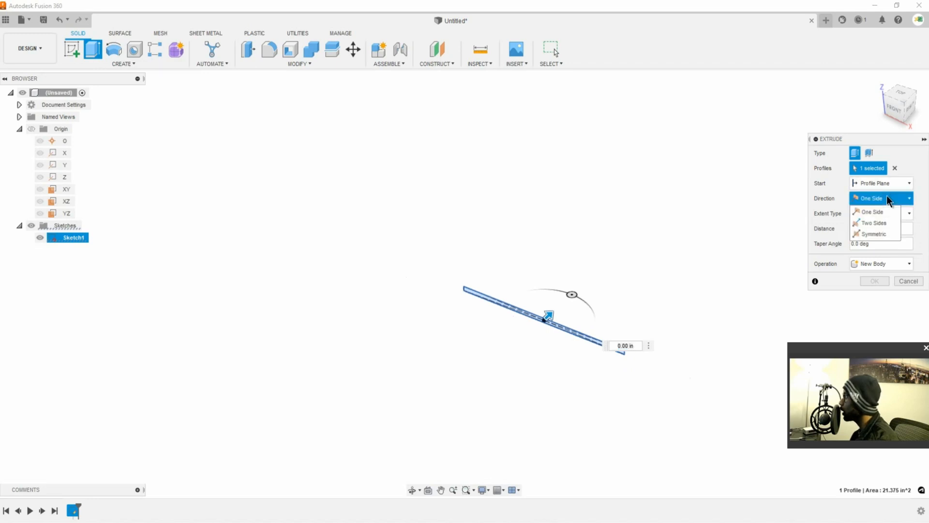
left_click(877, 234)
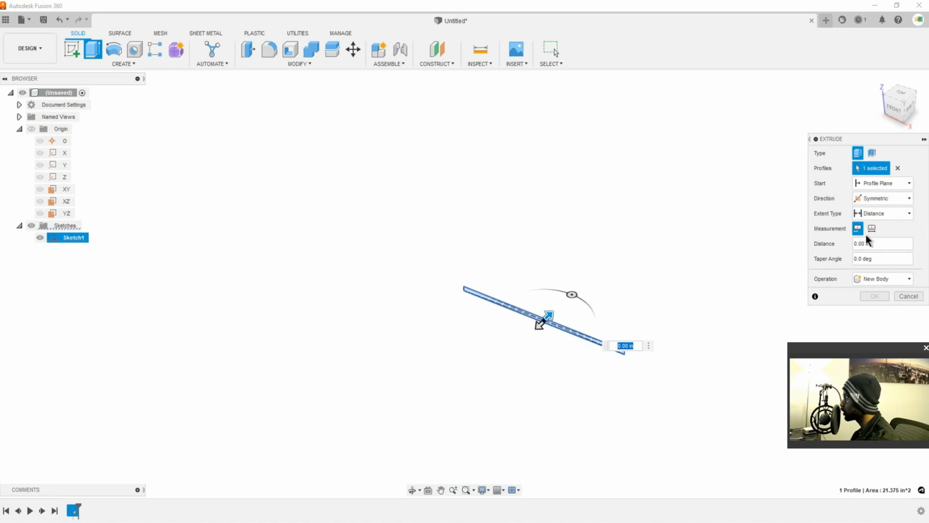
left_click(877, 241)
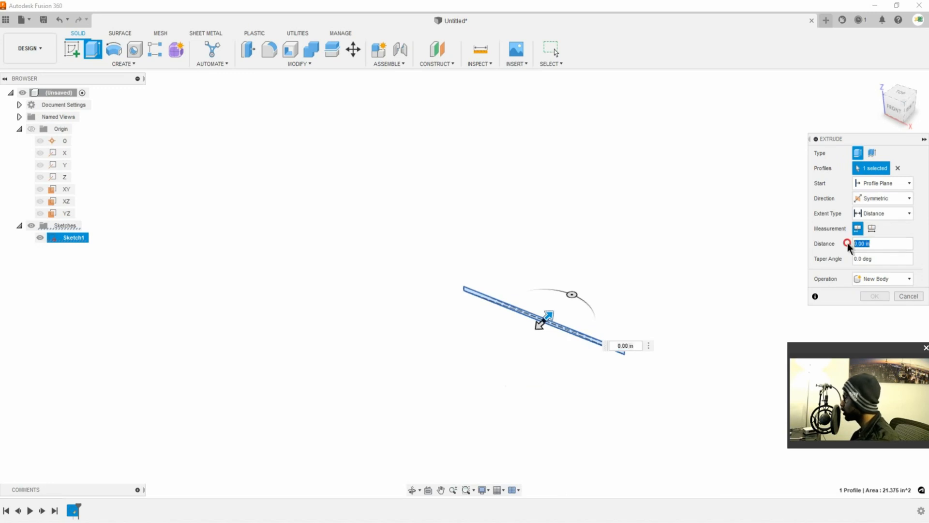
type("5")
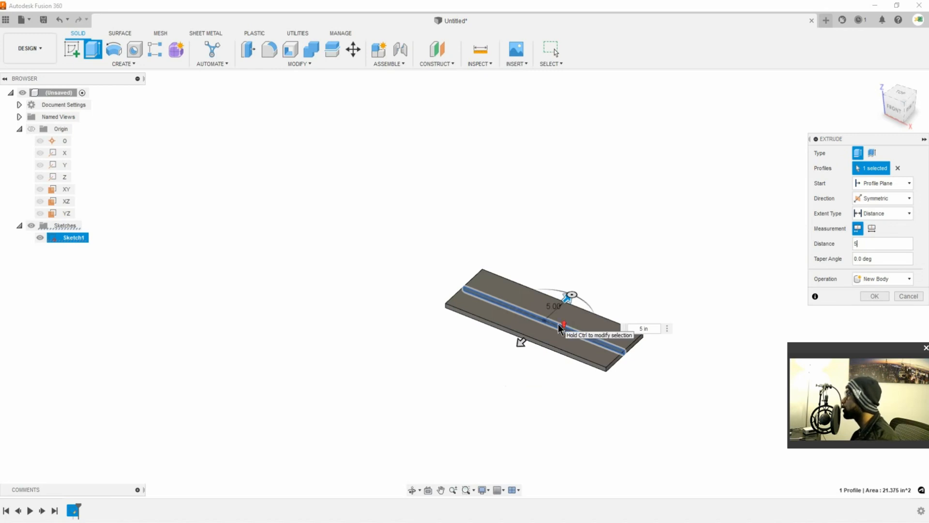
scroll(559, 324, "up", 5)
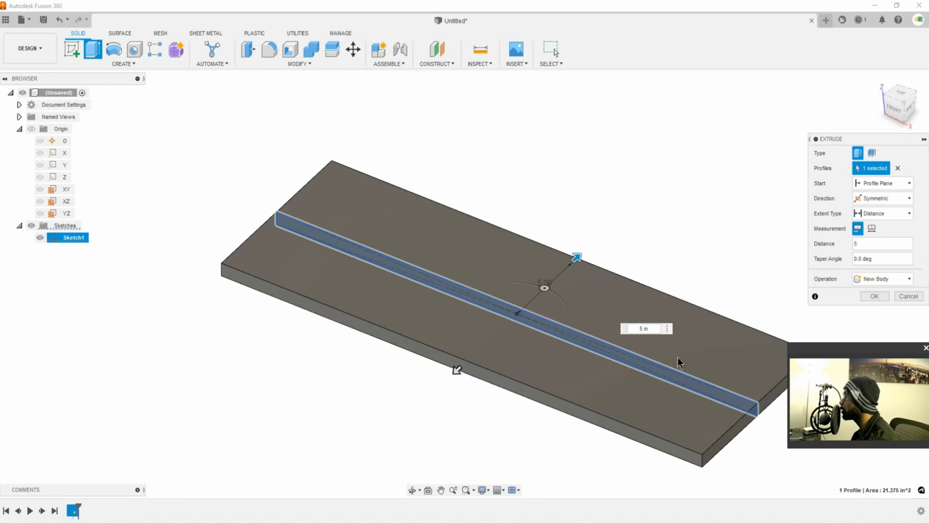
left_click(861, 295)
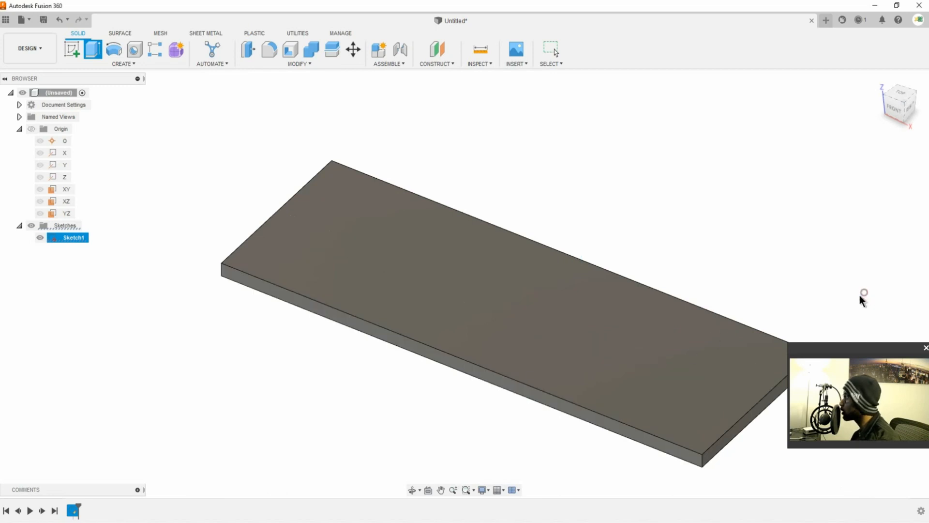
middle_click_drag(733, 344, 608, 305)
key("Escape")
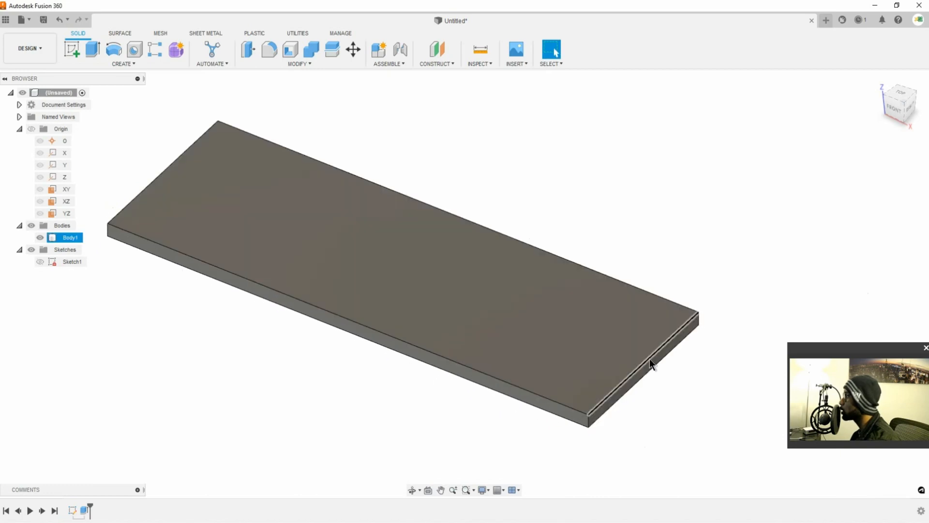
Check the length of the upper edge at the board's short end
left_click(649, 358)
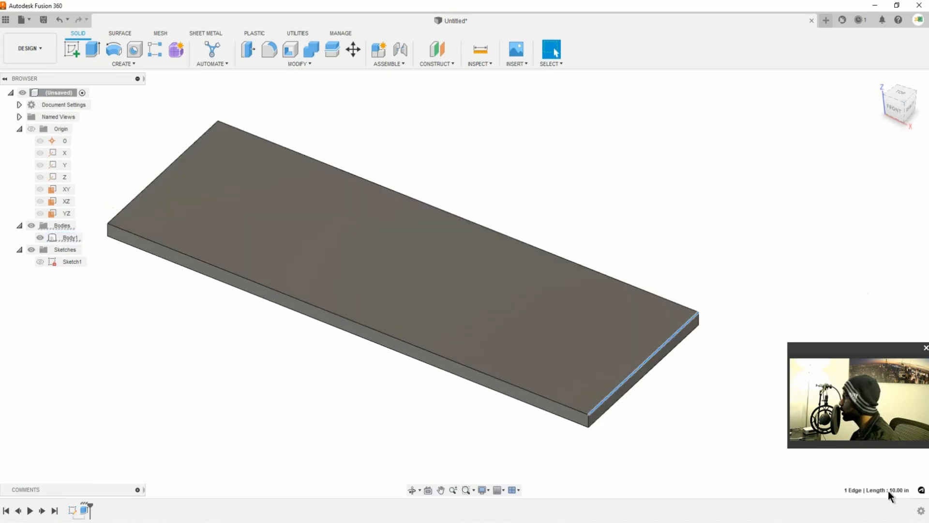
scroll(604, 412, "up", 2)
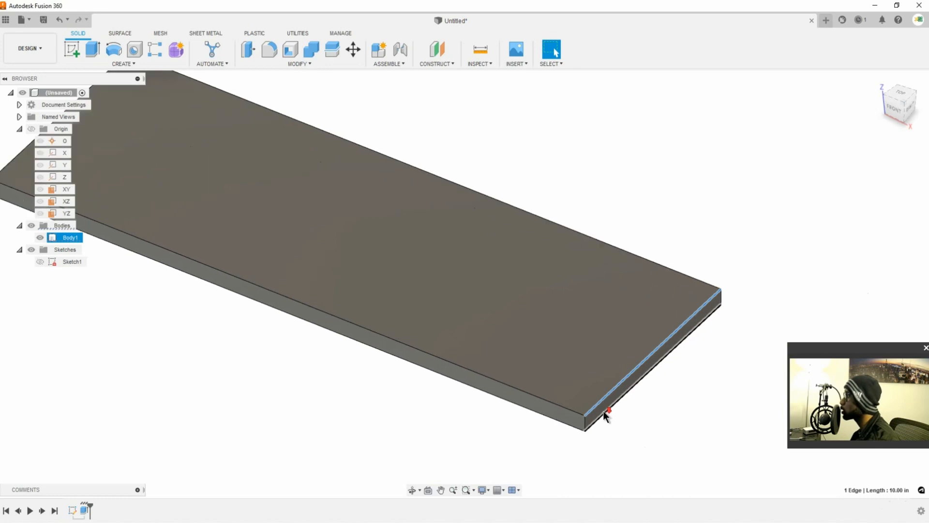
scroll(603, 411, "down", 5)
key("Escape")
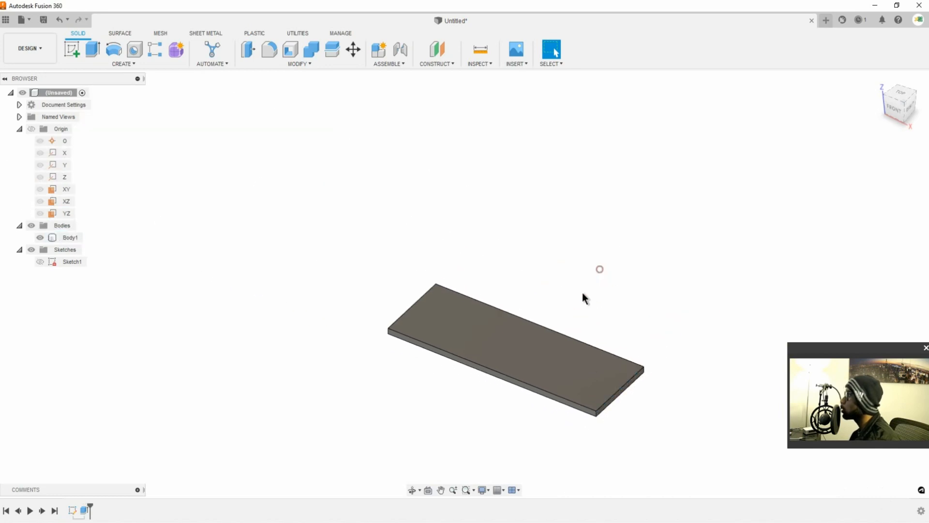
Reopen the board's profile sketch for editing
scroll(483, 161, "up", 1)
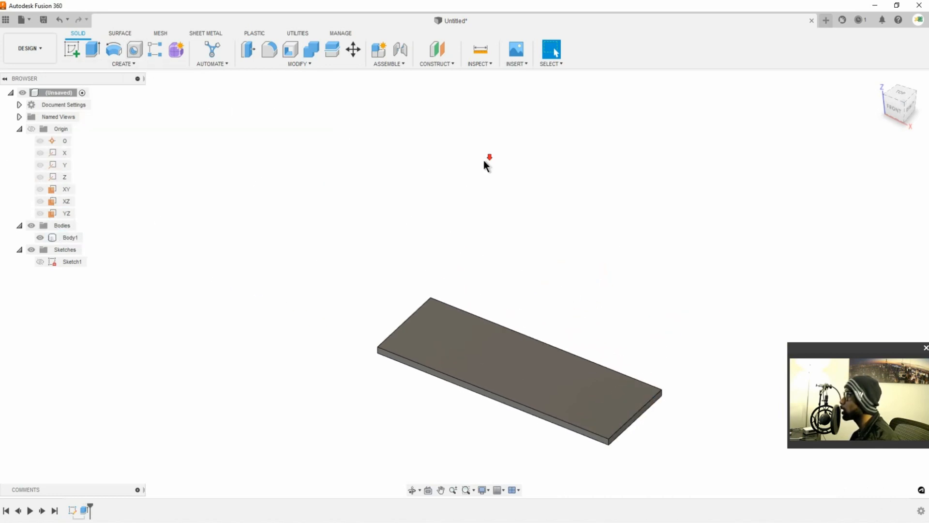
scroll(494, 177, "down", 2)
middle_click_drag(500, 181, 505, 229)
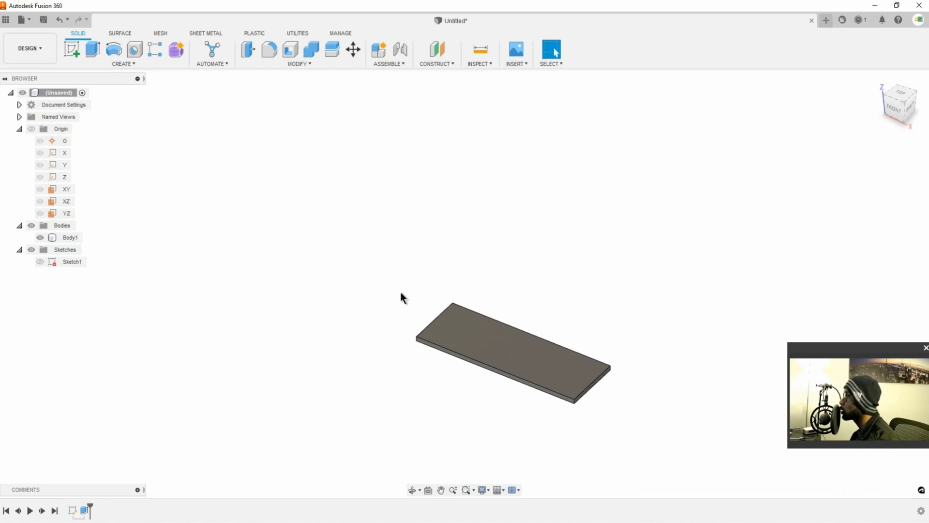
right_click(68, 262)
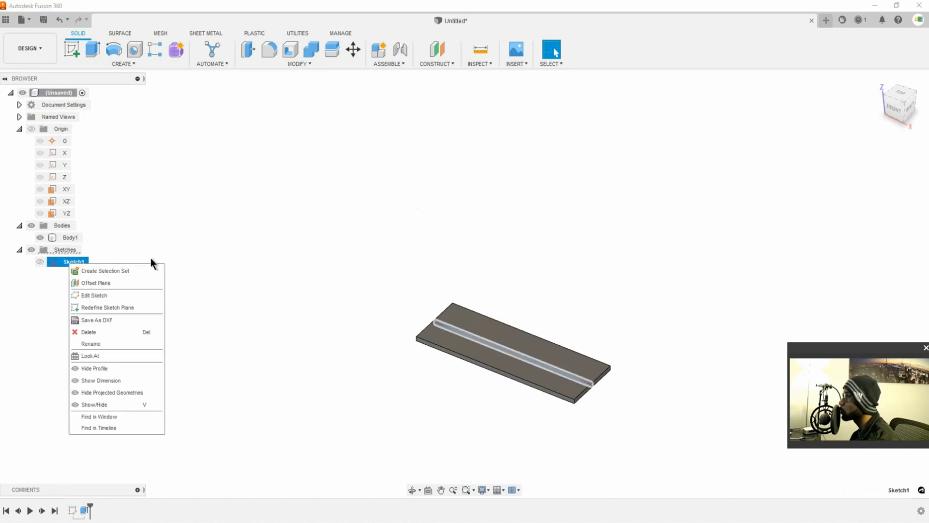
left_click(204, 257)
right_click(86, 262)
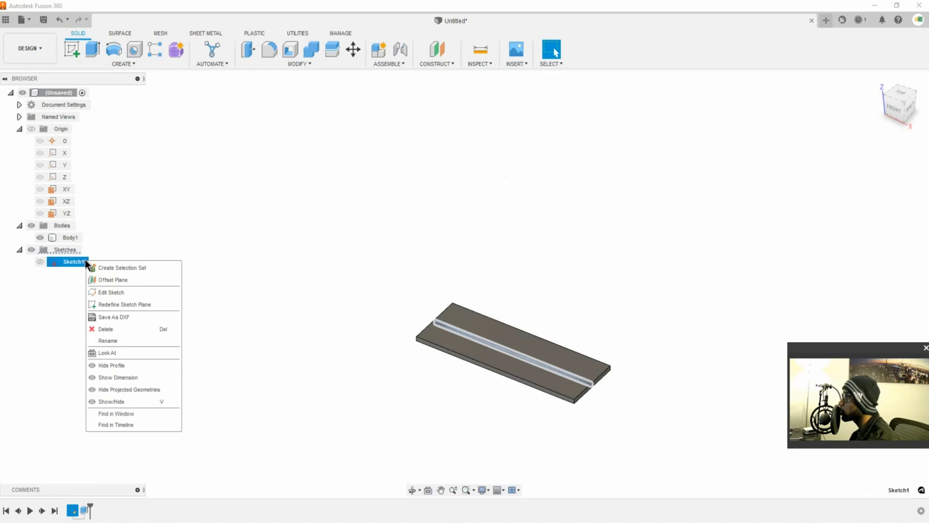
left_click(130, 293)
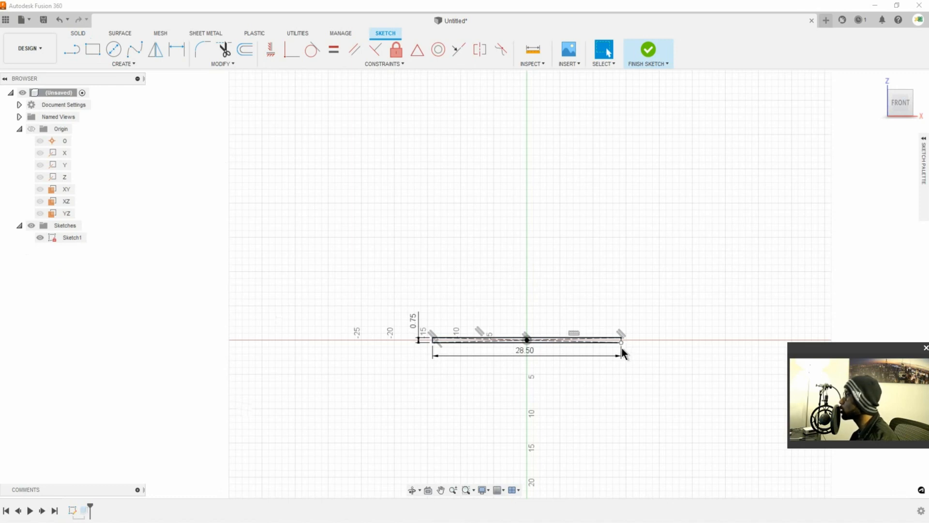
Start a rectangular sketch pattern of the whole board rectangle and pull it vertically upward to a distance of -12 in
left_click(133, 64)
left_click(107, 219)
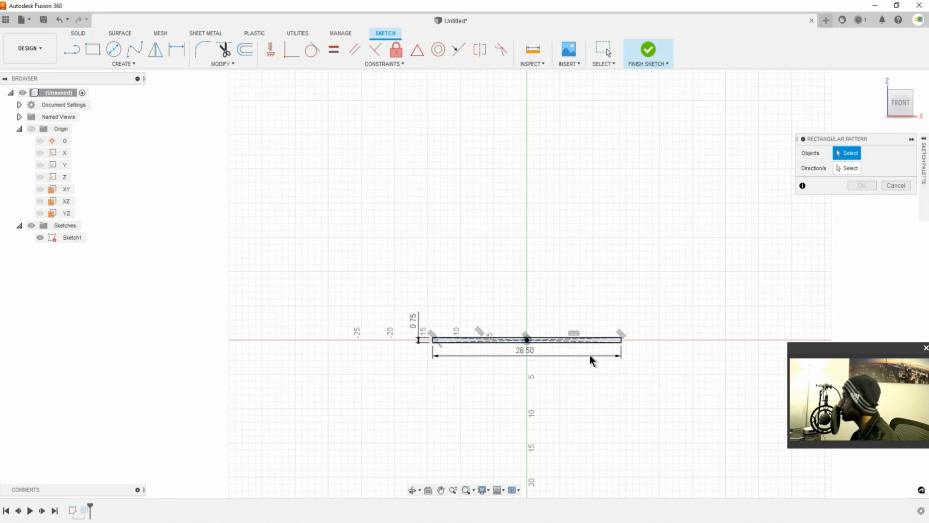
mouse_move(639, 371)
left_mouse_down()
mouse_move(427, 286)
mouse_move(373, 283)
left_mouse_up()
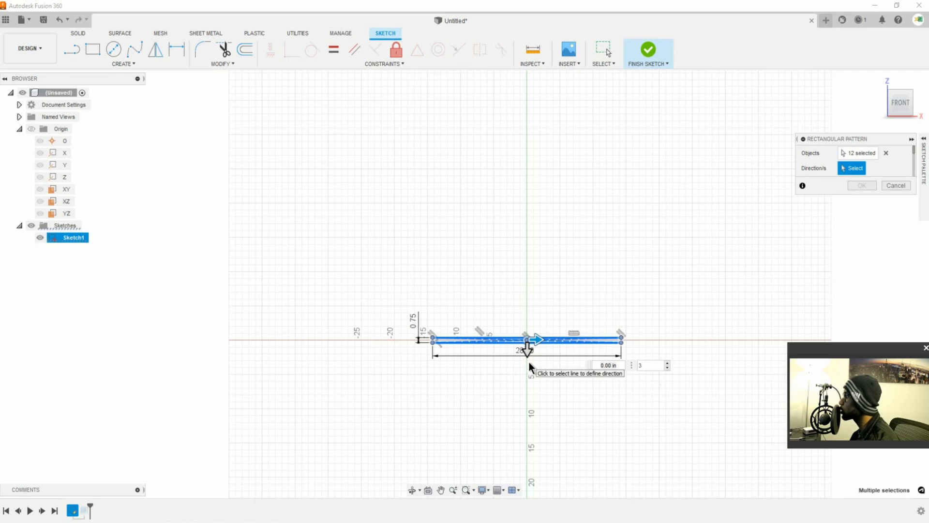
left_click_drag(526, 350, 529, 271)
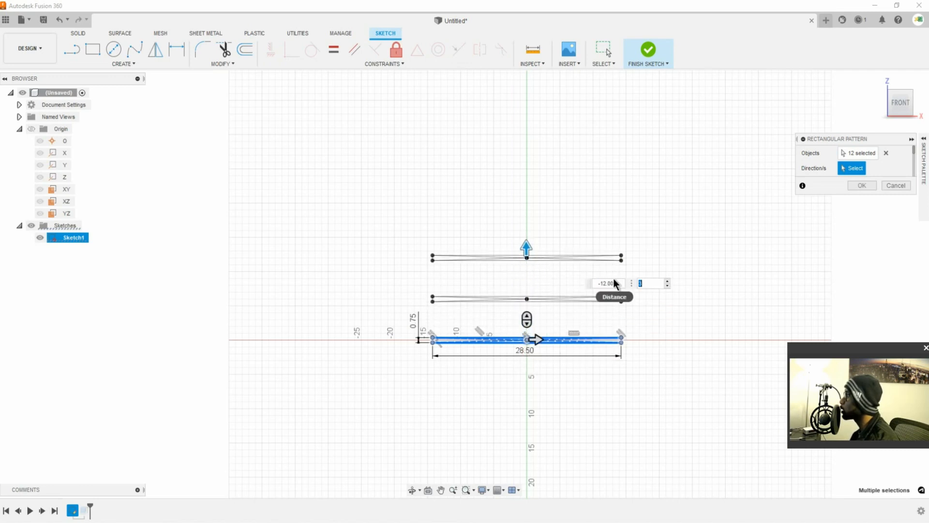
scroll(608, 178, "up", 3)
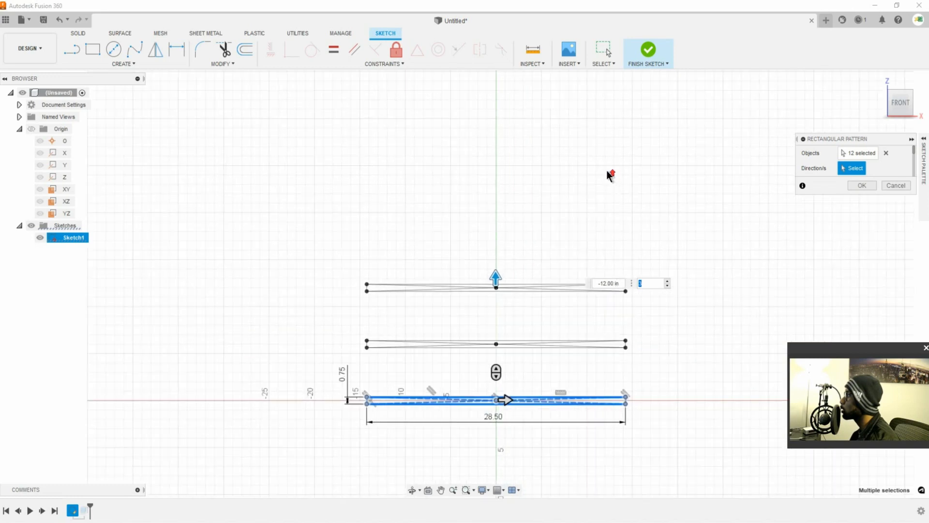
scroll(604, 169, "down", 7)
scroll(602, 165, "down", 2)
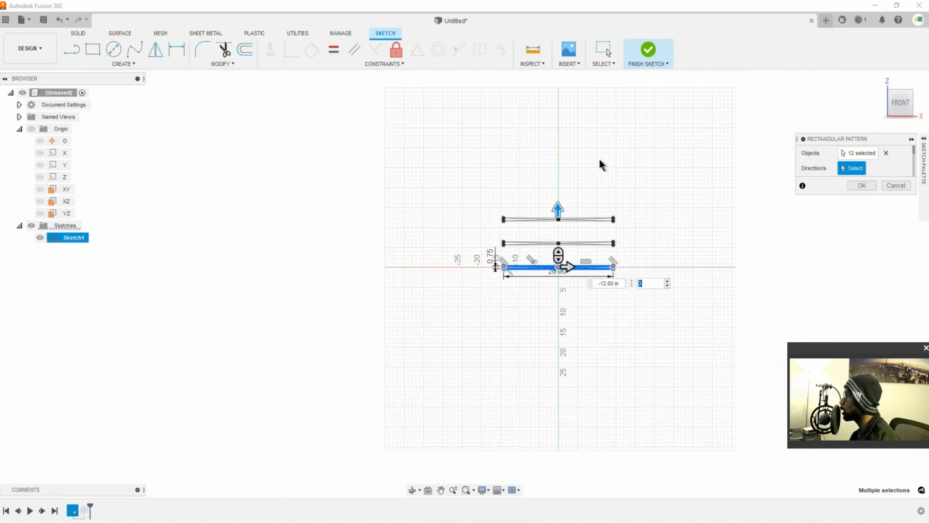
key("Tab")
middle_click_drag(600, 160, 576, 244)
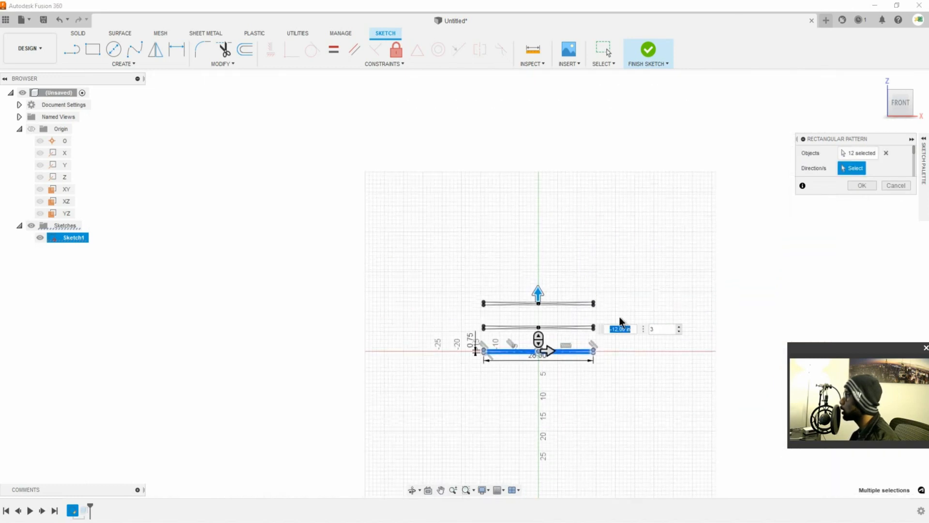
left_click(622, 328)
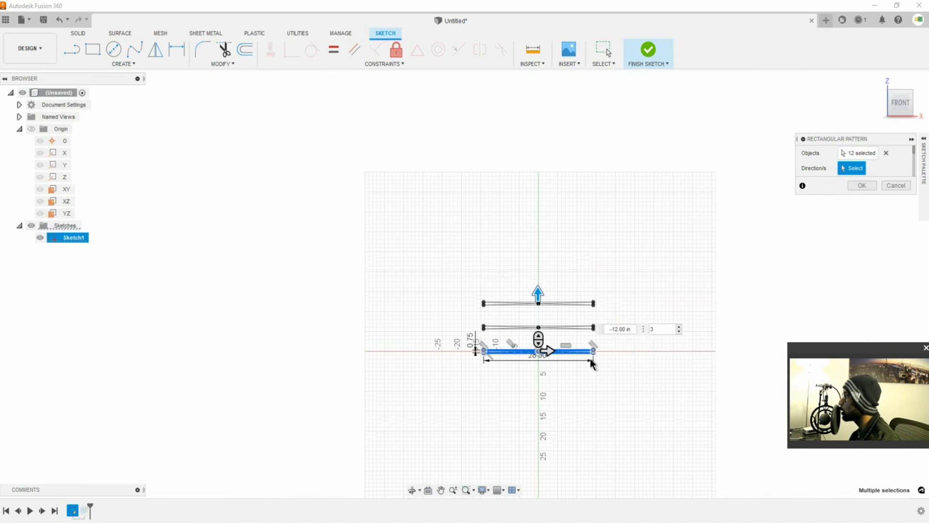
scroll(598, 374, "up", 2)
scroll(597, 375, "up", 3)
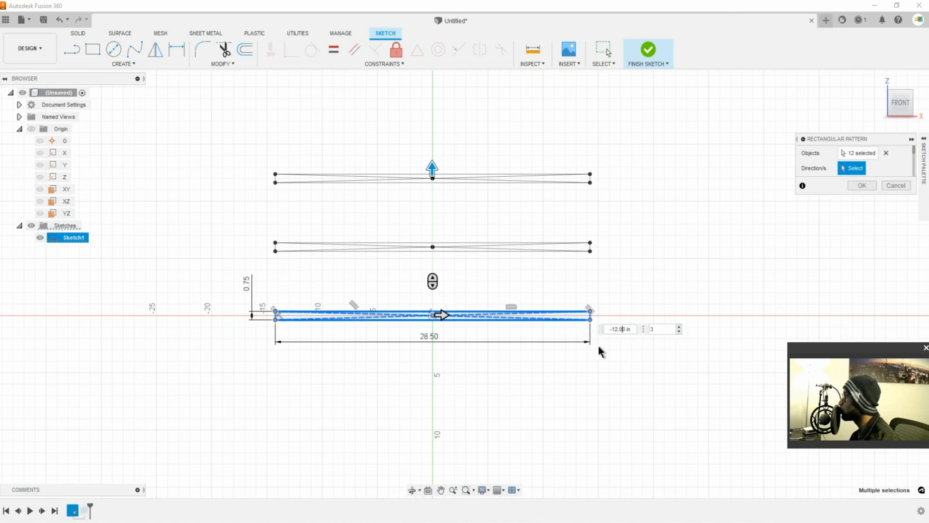
Switch to the Target product page in the browser and rotate the 3D bookcase to examine its base and shelf positions
key("alt+Tab")
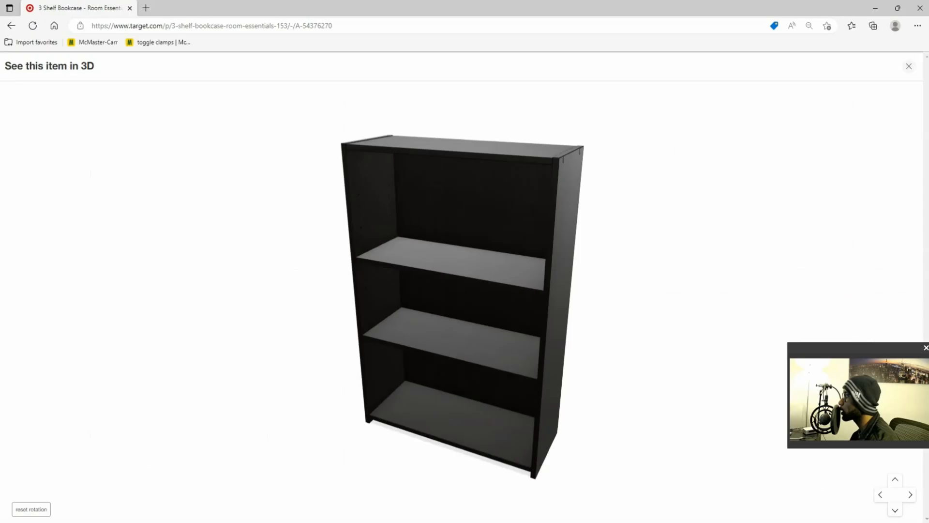
left_click(484, 467)
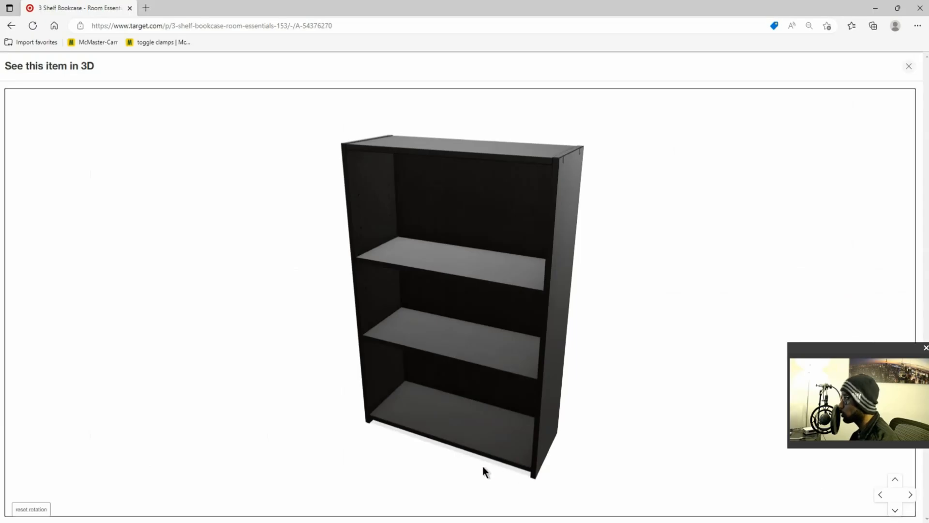
left_click_drag(482, 470, 395, 295)
scroll(361, 468, "up", 5)
scroll(396, 296, "down", 8)
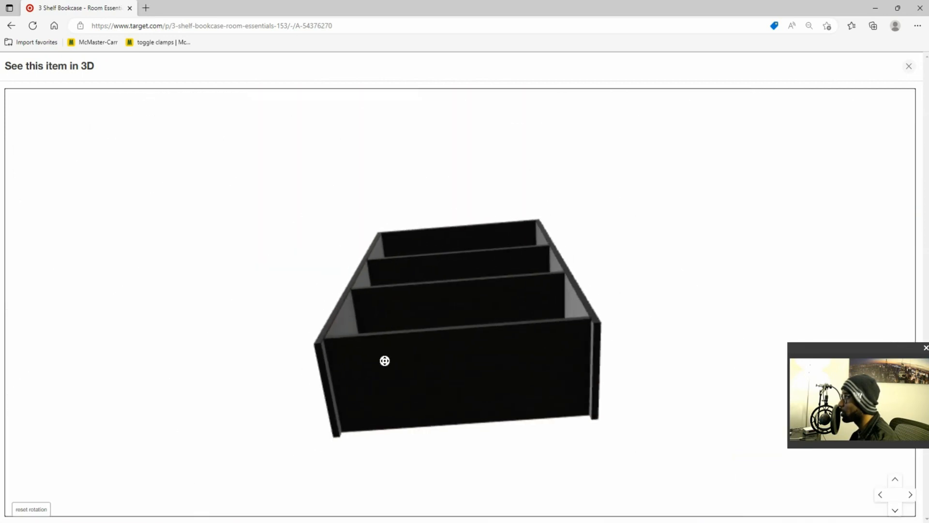
left_click_drag(334, 368, 354, 466)
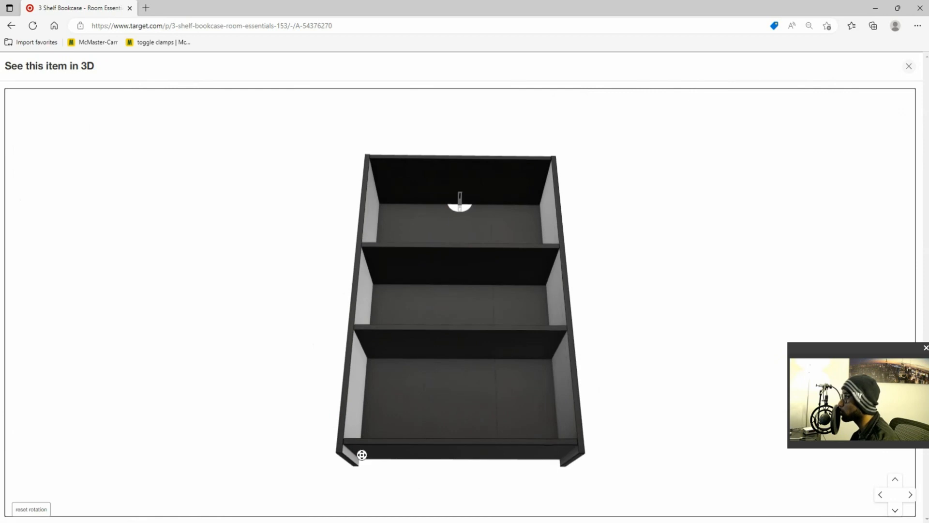
left_click_drag(591, 464, 608, 473)
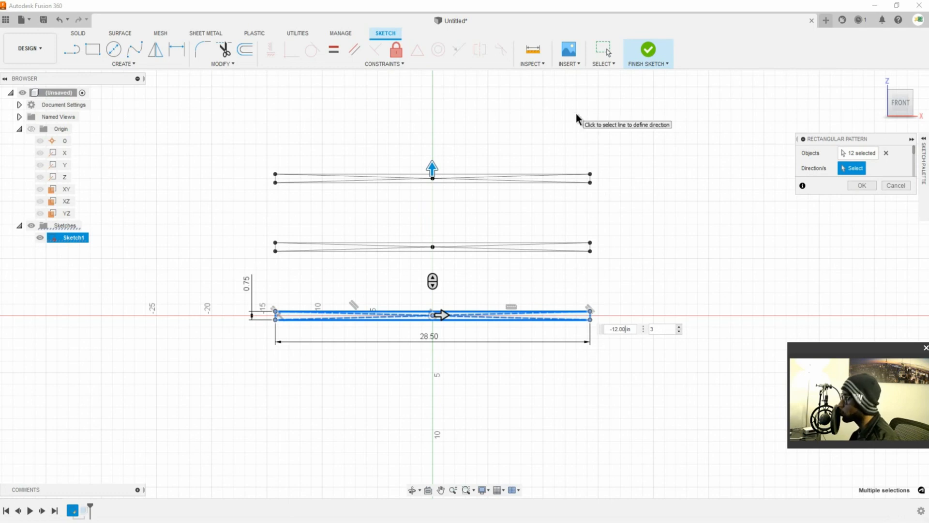
In Fusion 360, set the vertical distance of the rectangular pattern to -46.25 in
middle_click_drag(573, 117, 574, 201)
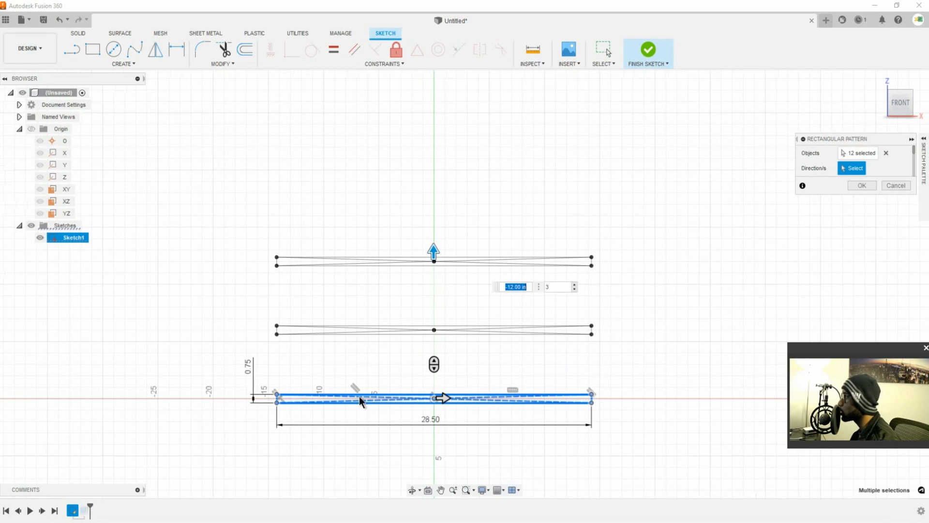
left_click(521, 291)
left_click_drag(520, 288, 514, 288)
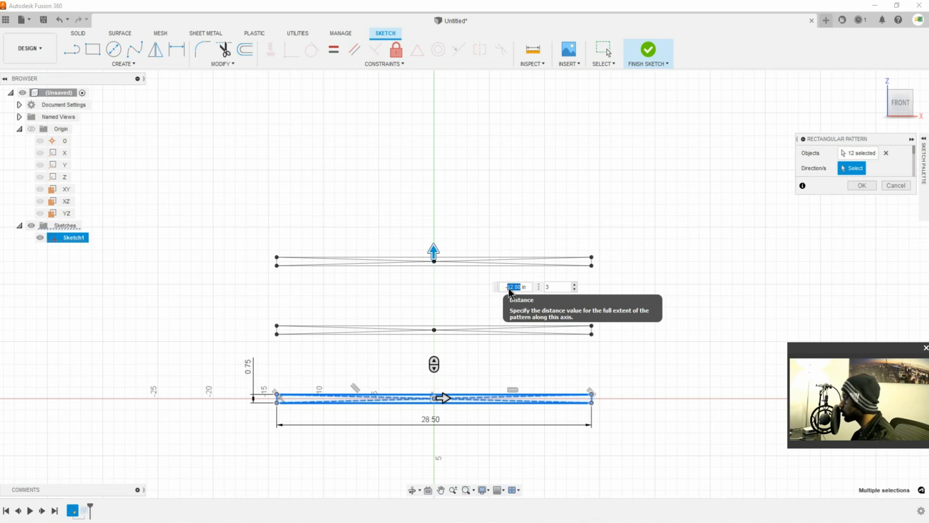
type("46")
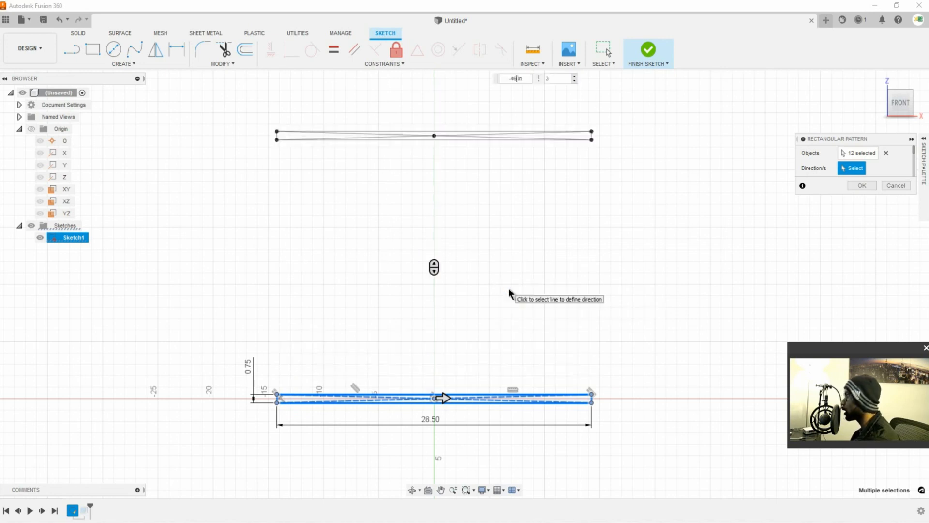
type(".25")
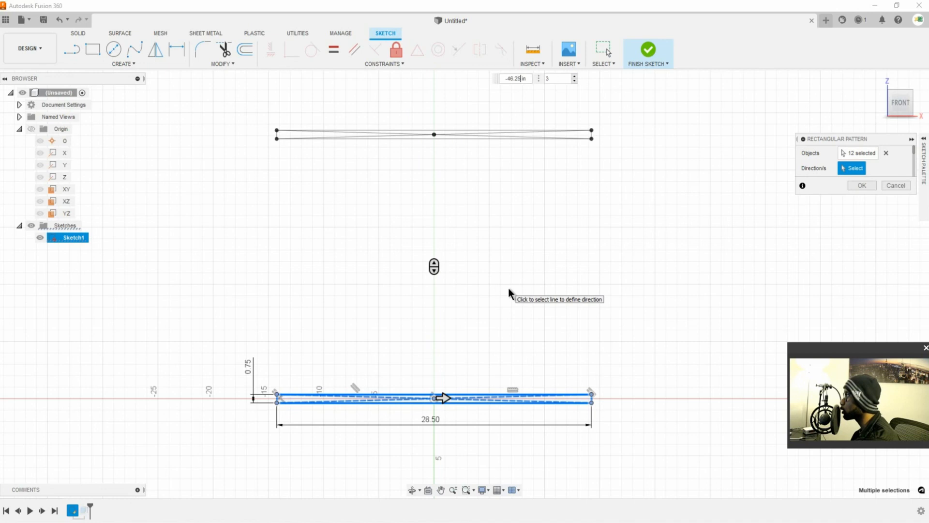
Set the rectangular pattern's vertical quantity to 5, apply it, and finish the sketch
scroll(571, 247, "up", 2)
scroll(571, 247, "down", 5)
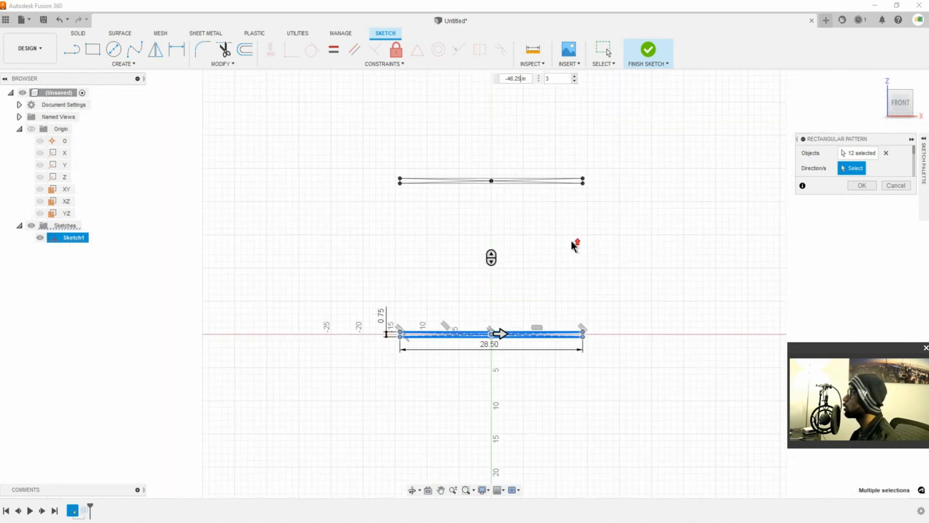
middle_click_drag(575, 114, 579, 201)
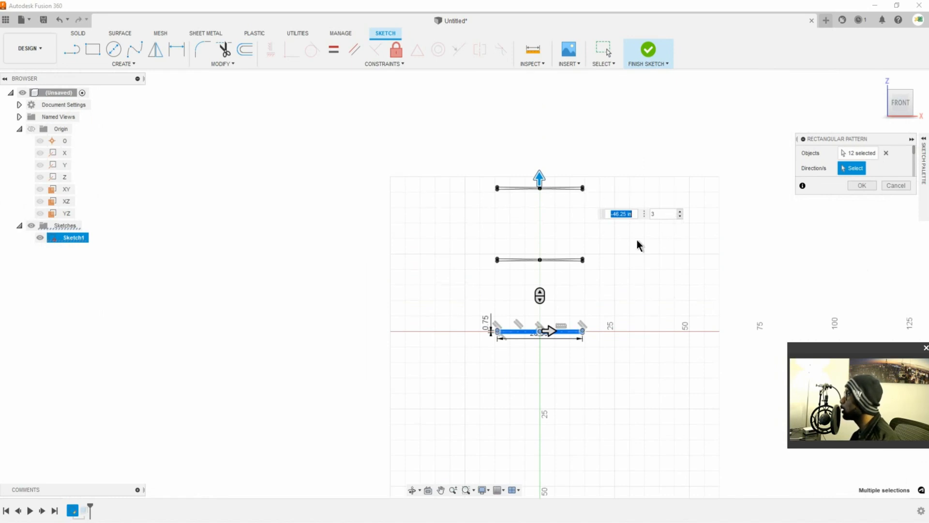
left_click(679, 214)
type("4")
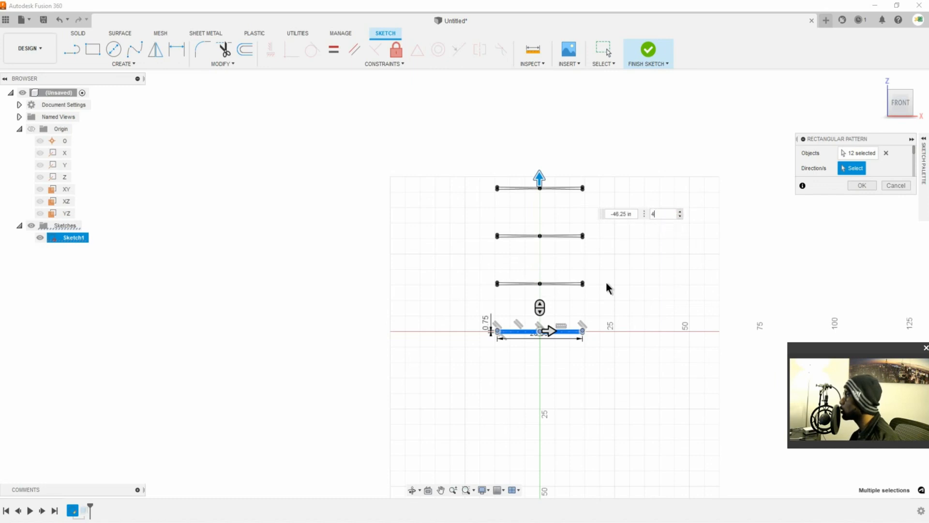
left_click(679, 212)
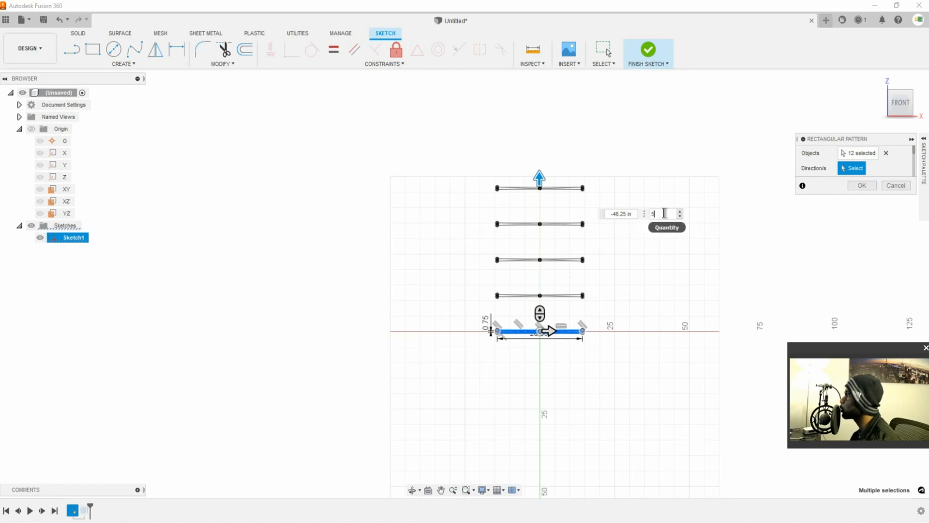
left_click(866, 185)
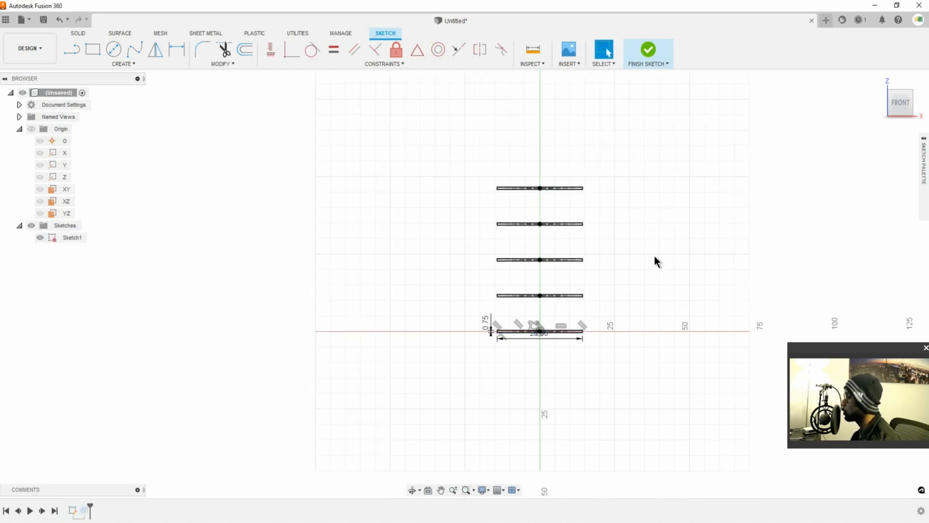
mouse_move(631, 290)
middle_mouse_down("shift")
mouse_move(591, 303)
mouse_move(612, 280)
mouse_move(594, 296)
middle_mouse_up("shift")
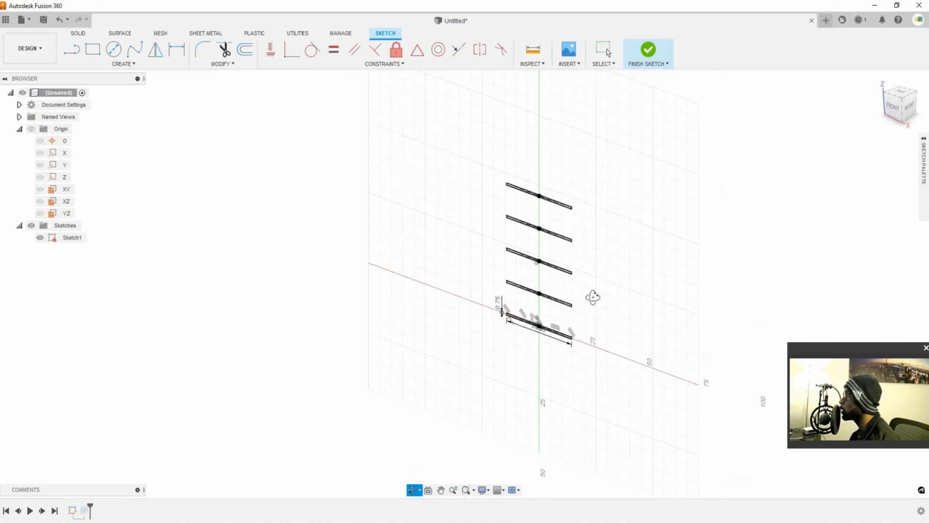
left_click(650, 50)
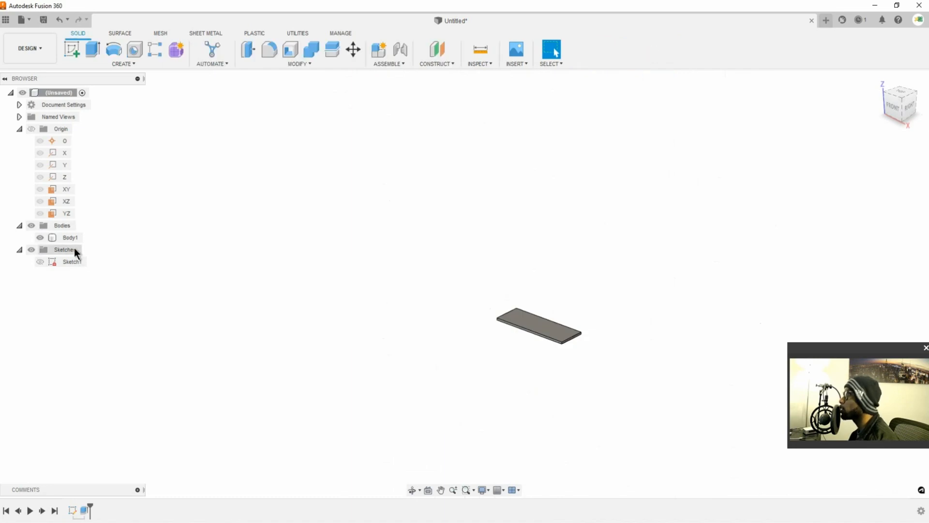
Edit the board's extrusion to include all five shelf profiles, keeping it symmetric at 5 in as new bodies
right_click(85, 509)
left_click(131, 408)
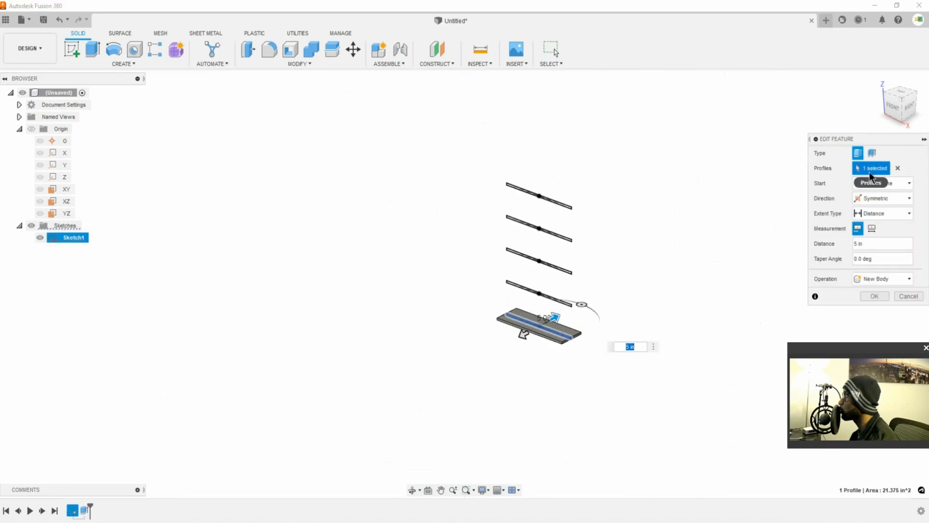
left_click_drag(601, 327, 438, 147)
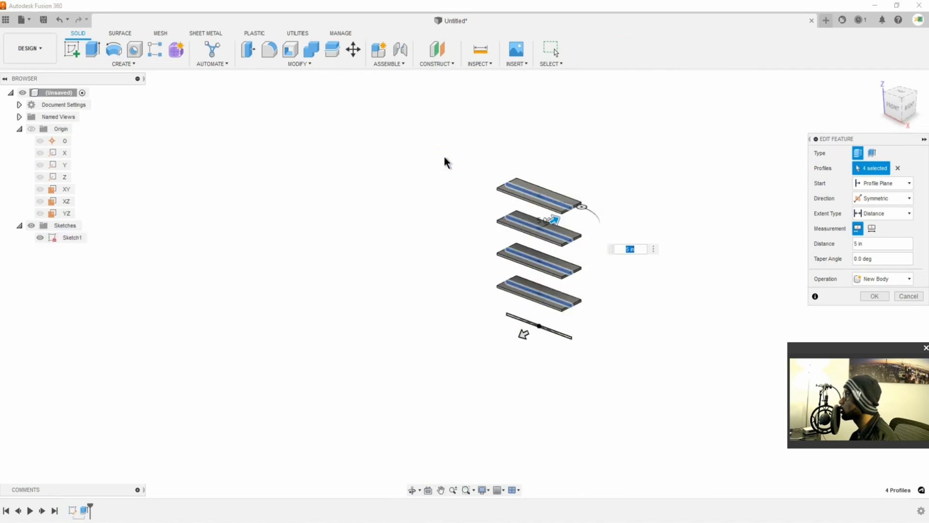
left_click_drag(603, 365, 492, 312)
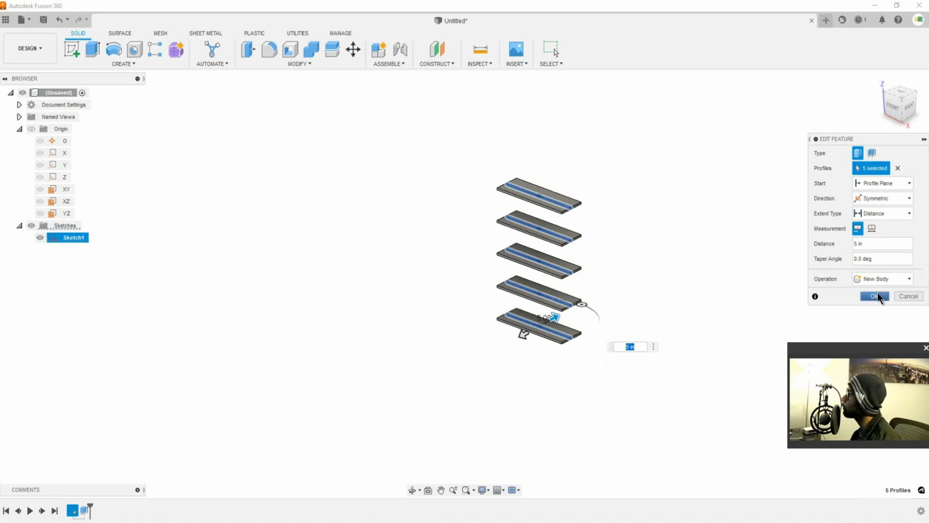
left_click(878, 293)
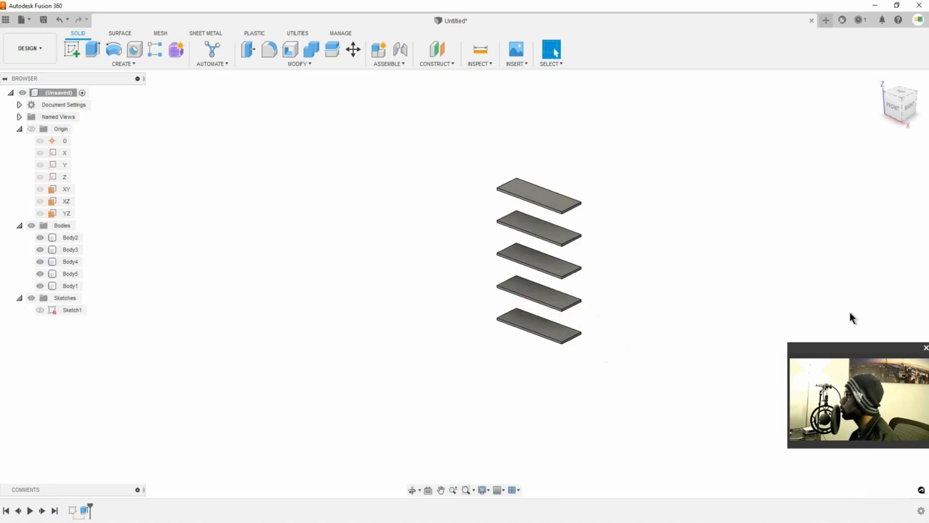
Inspect the five shelf bodies from an angle and from the front
left_click(516, 180)
scroll(517, 181, "up", 3)
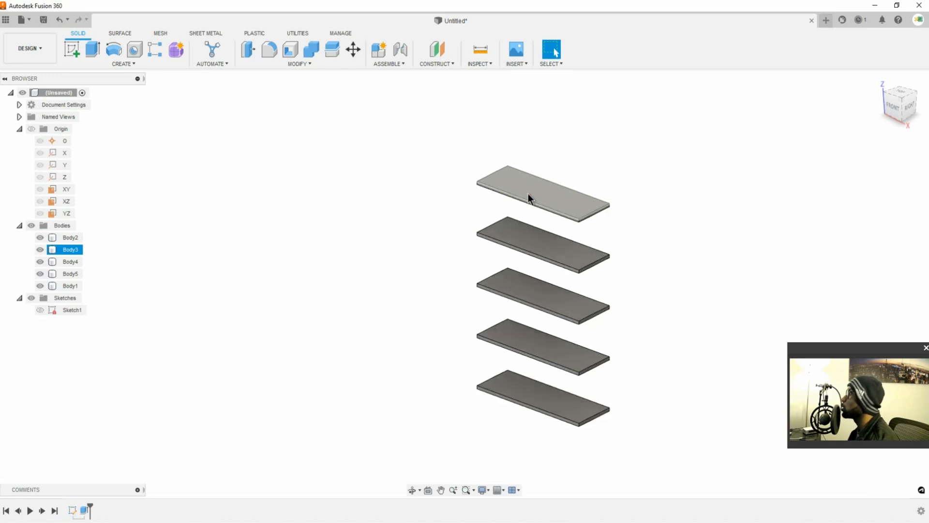
scroll(528, 193, "up", 1)
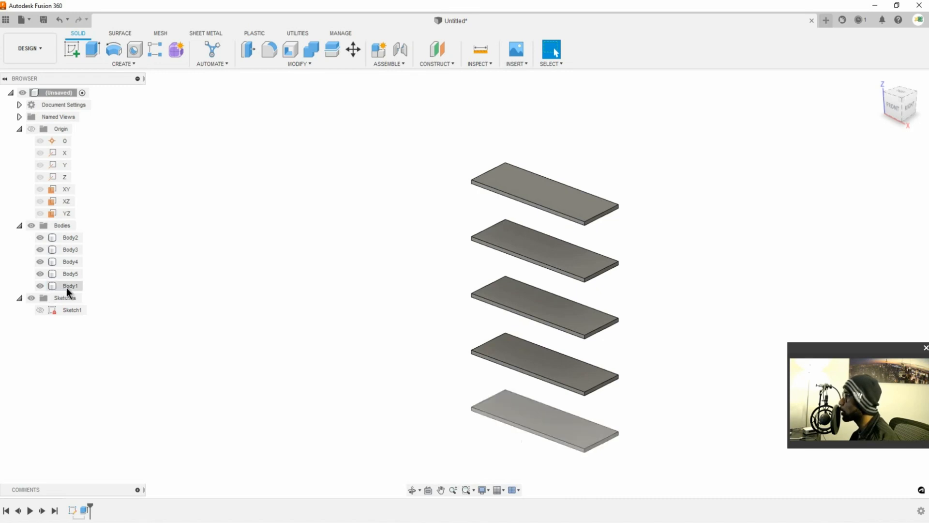
left_click(601, 266)
left_click(576, 295)
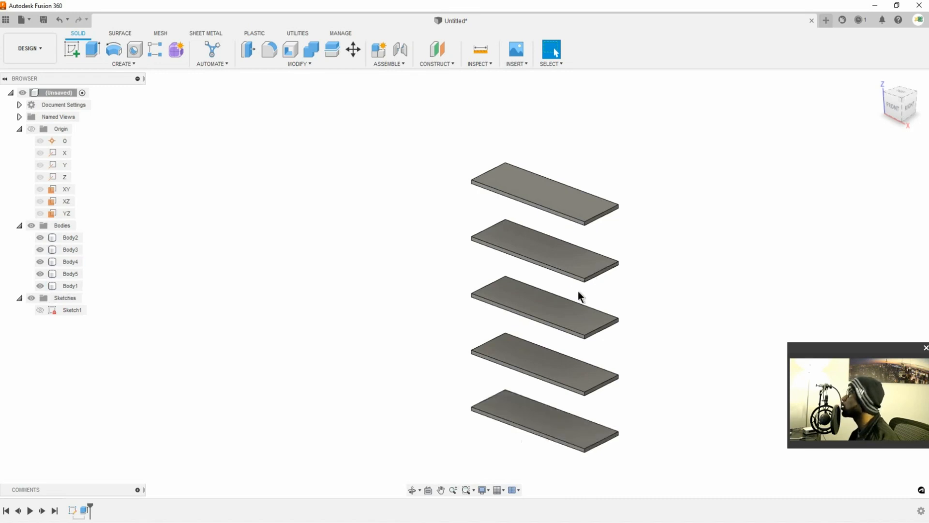
middle_click_drag(576, 292, 614, 268, "shift")
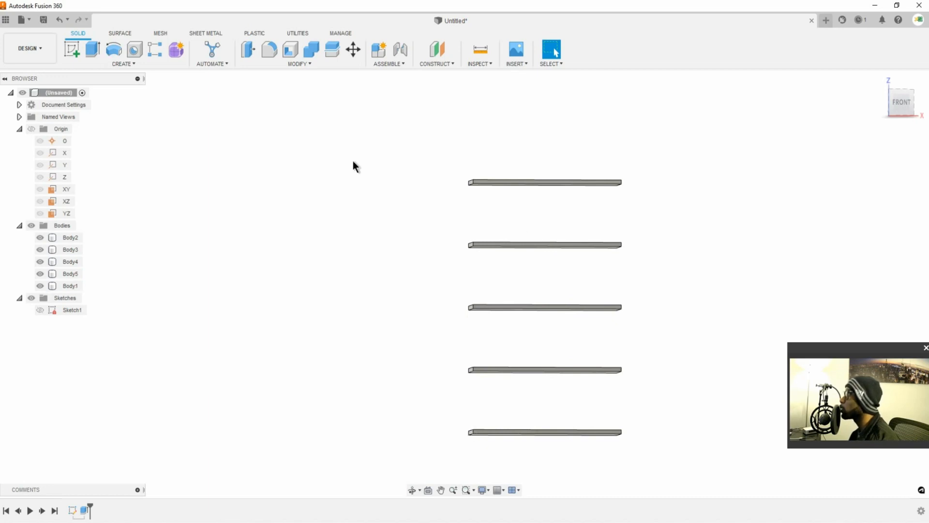
scroll(516, 179, "down", 2)
scroll(498, 183, "up", 2)
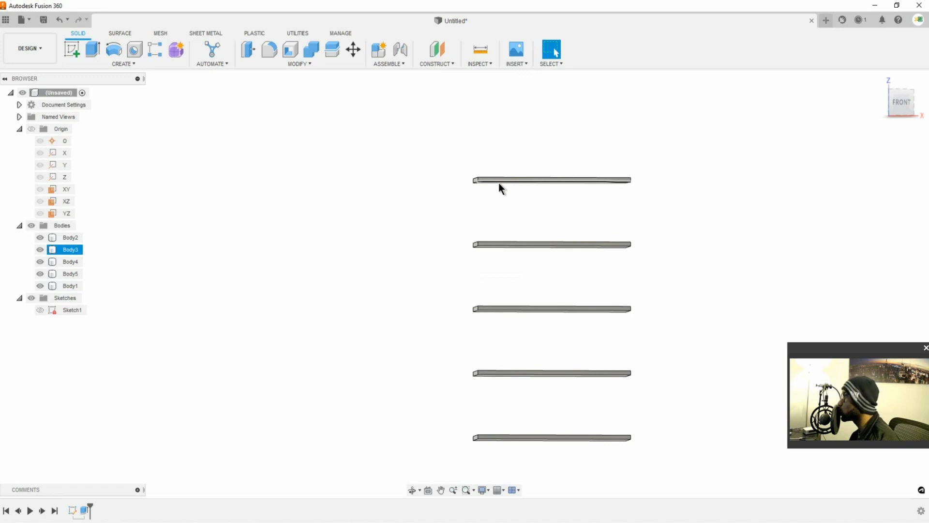
Start a new sketch on the front face of the top shelf, with all five shelves in view
left_click(499, 184)
left_click(75, 46)
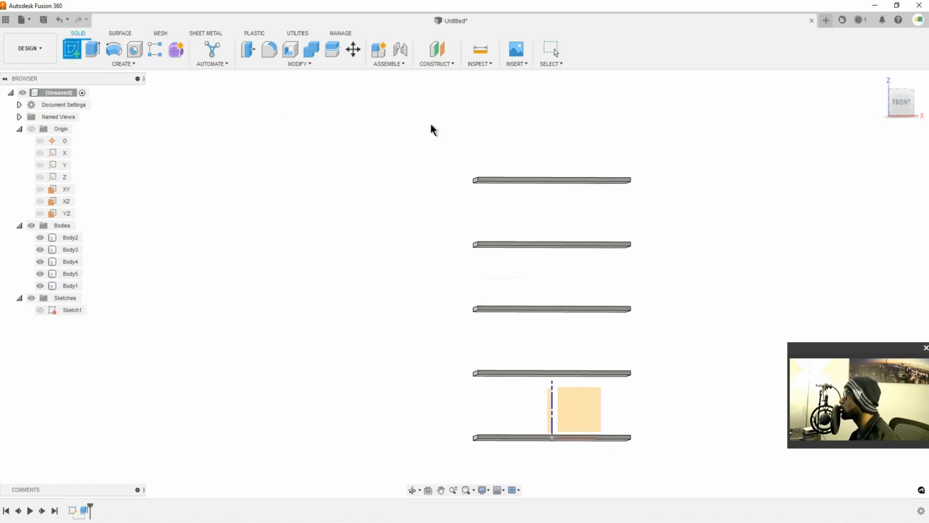
scroll(488, 186, "up", 5)
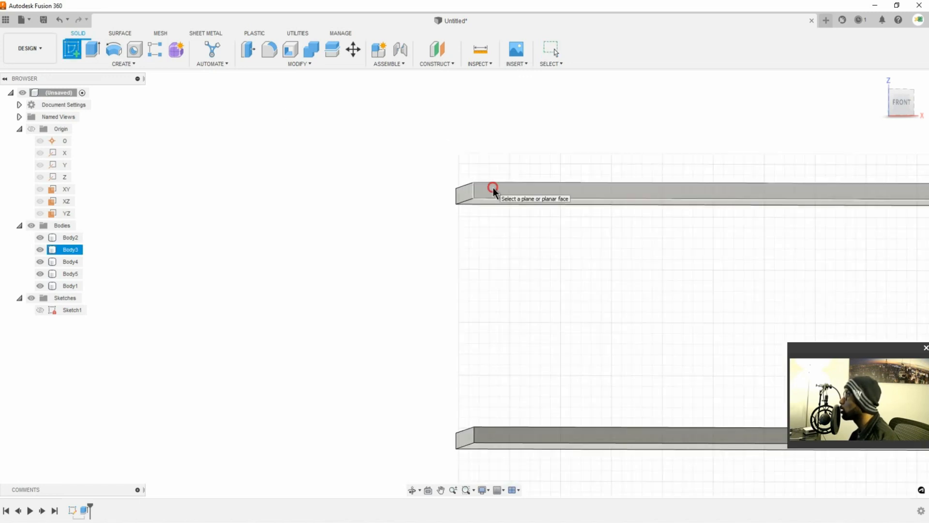
left_click(493, 187)
scroll(493, 187, "up", 2)
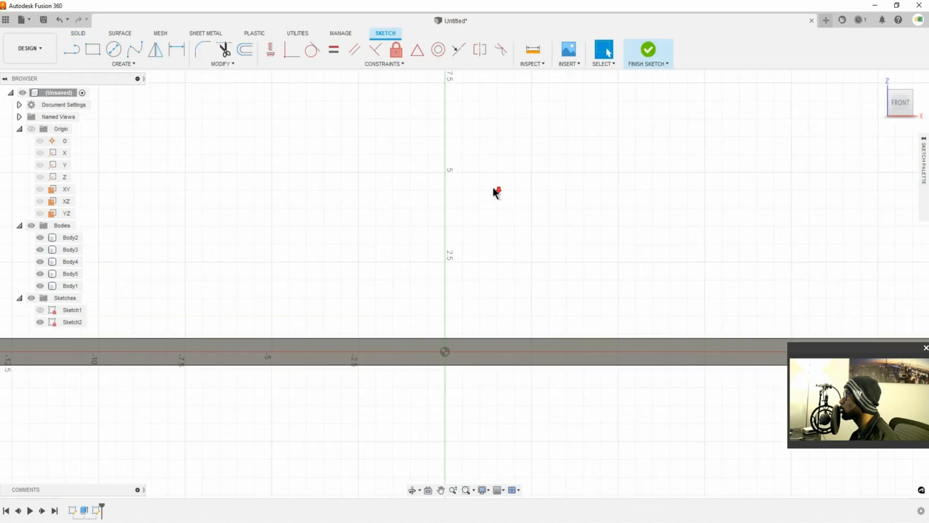
scroll(493, 188, "down", 6)
scroll(493, 189, "down", 3)
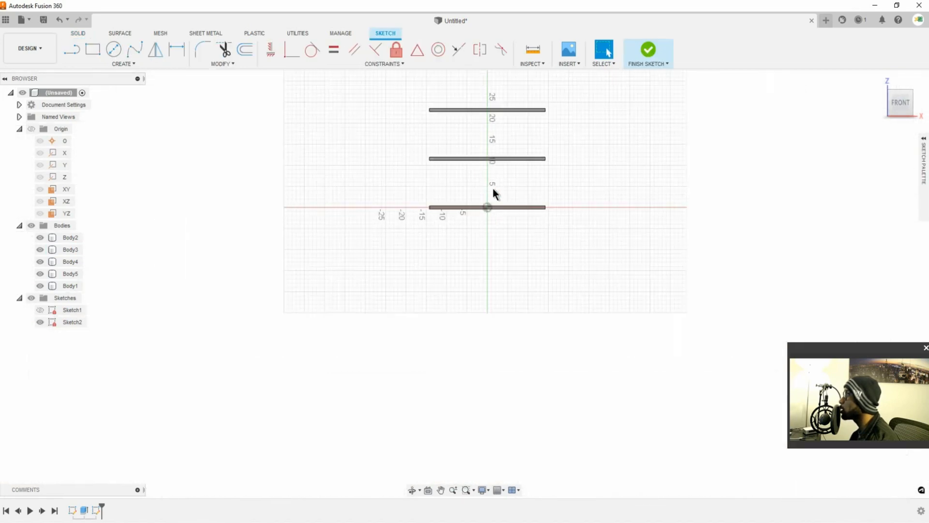
left_click(457, 160)
middle_click_drag(456, 159, 485, 275)
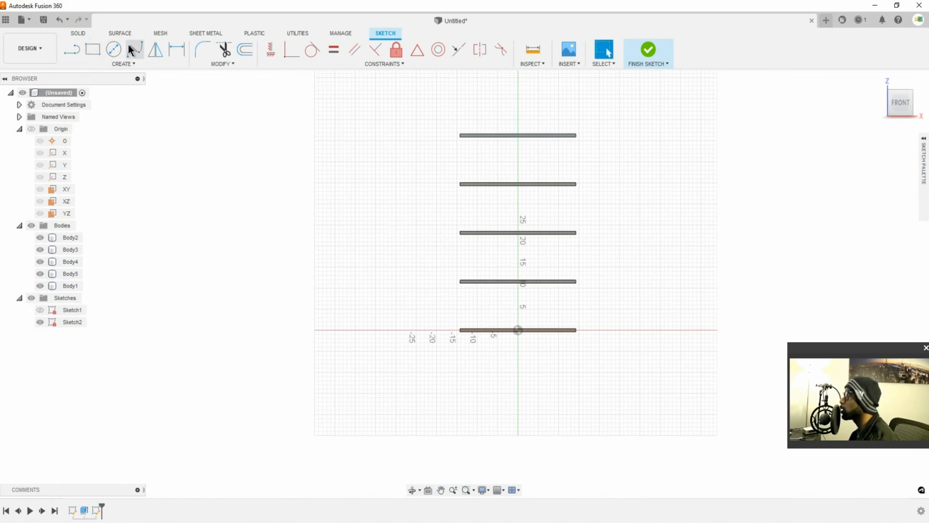
Sketch an upright rectangle about 11 in wide and 56 in tall to the left of the shelves
left_click(91, 45)
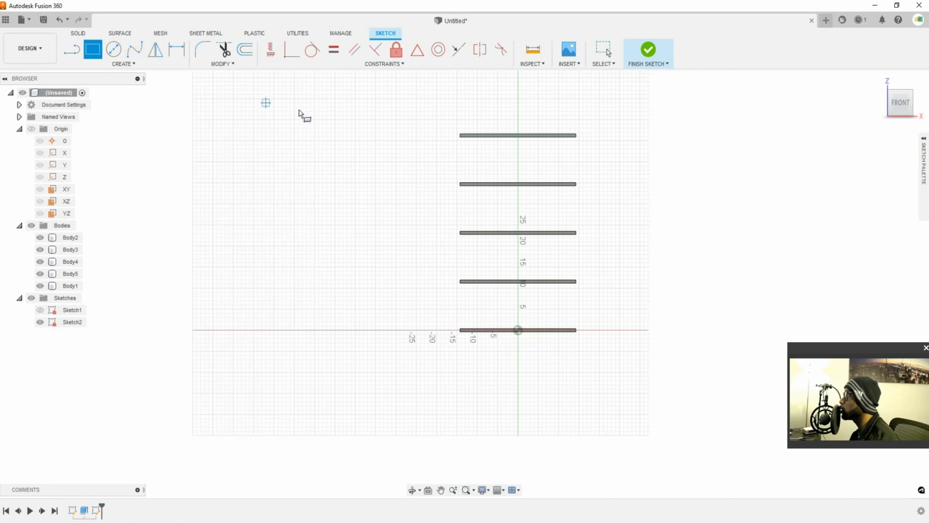
left_click(400, 128)
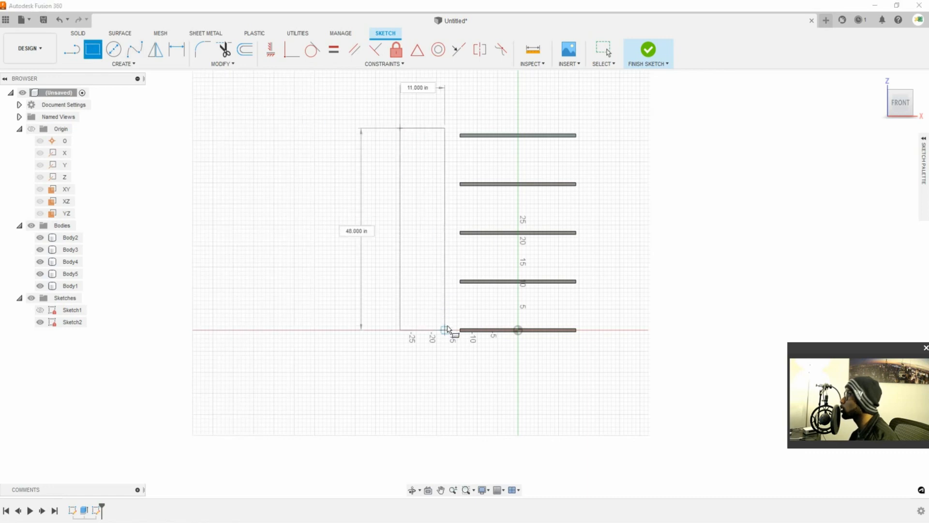
left_click(445, 363)
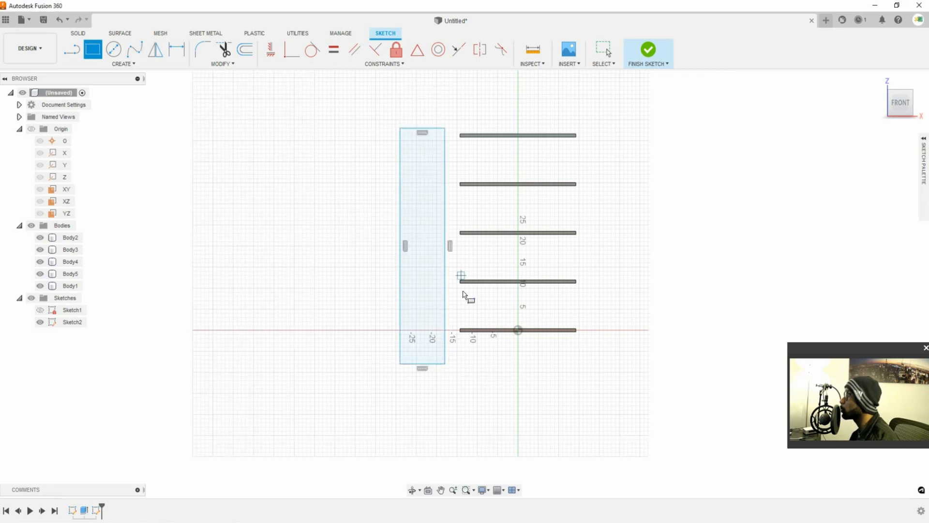
key("Escape")
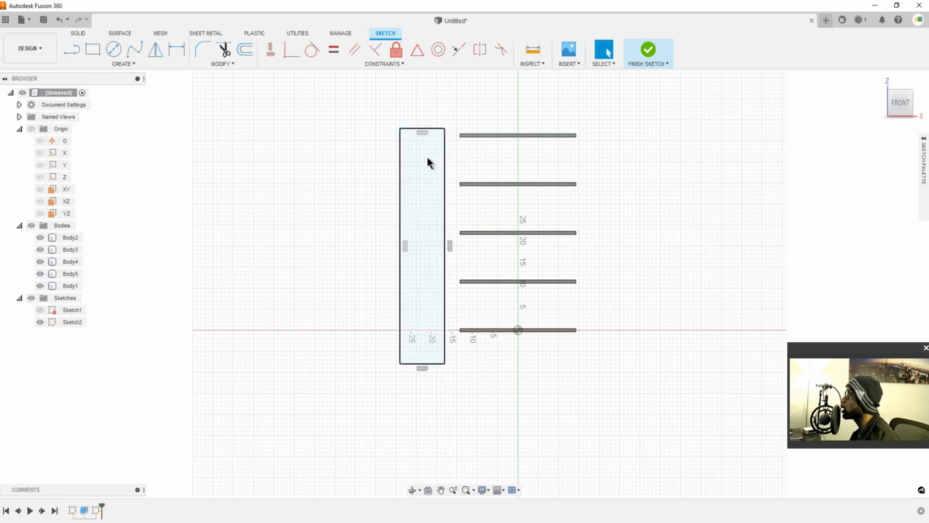
Dimension the upright rectangle's width between its two vertical sides as 0.75 in
left_click(177, 49)
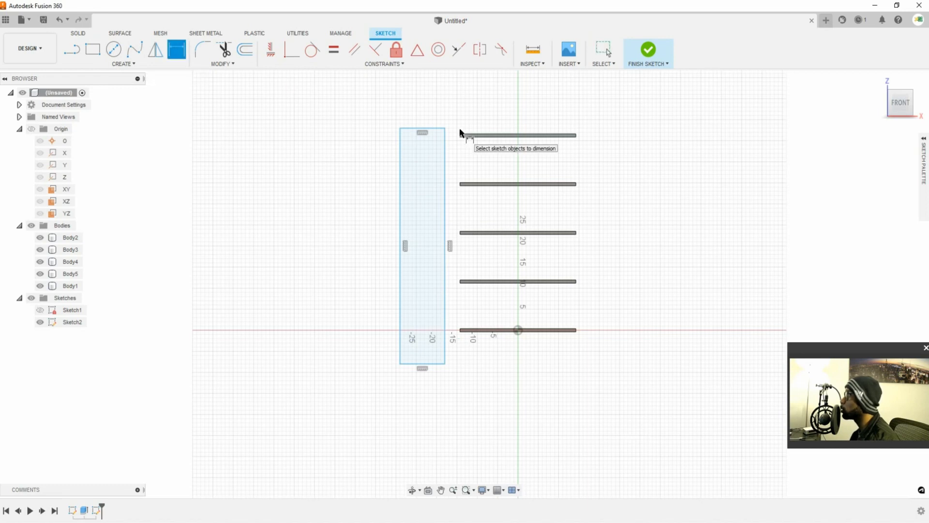
key("Escape")
scroll(457, 130, "up", 5)
scroll(453, 125, "up", 3)
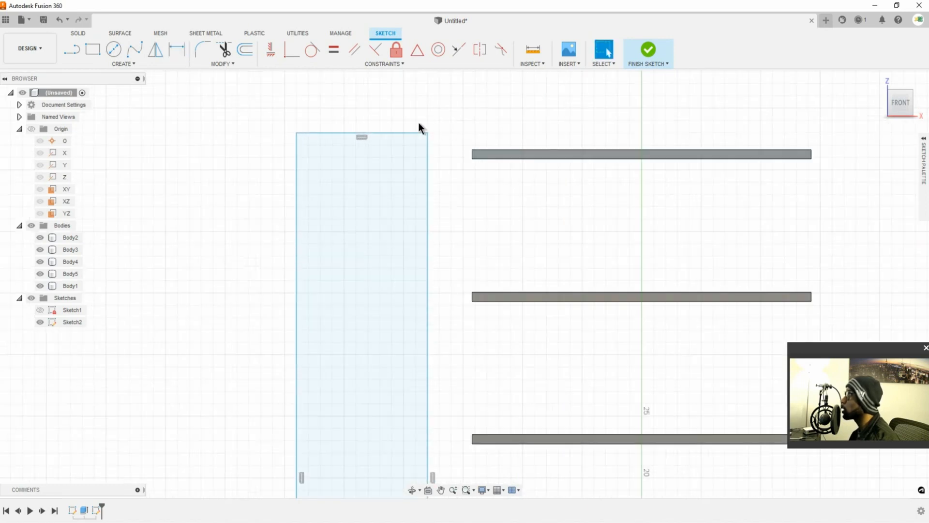
middle_click_drag(419, 126, 444, 152)
left_click(178, 49)
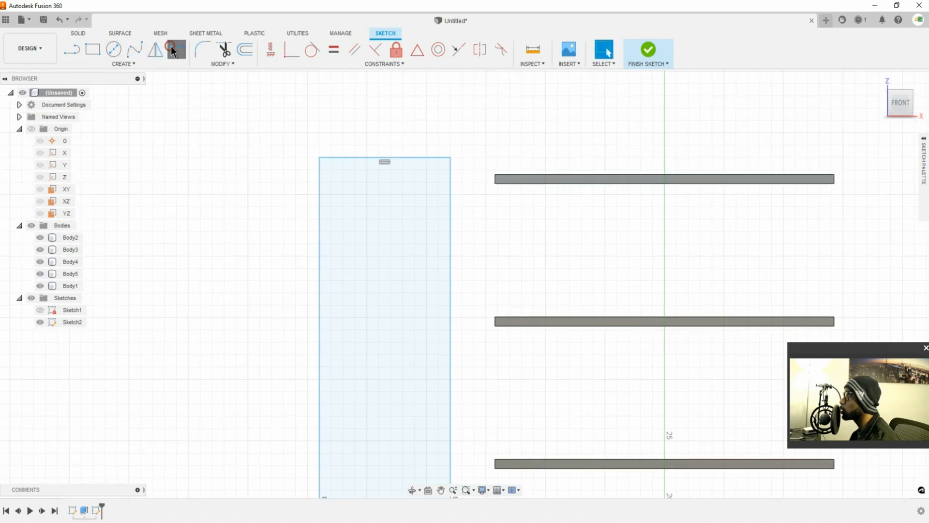
left_click(319, 165)
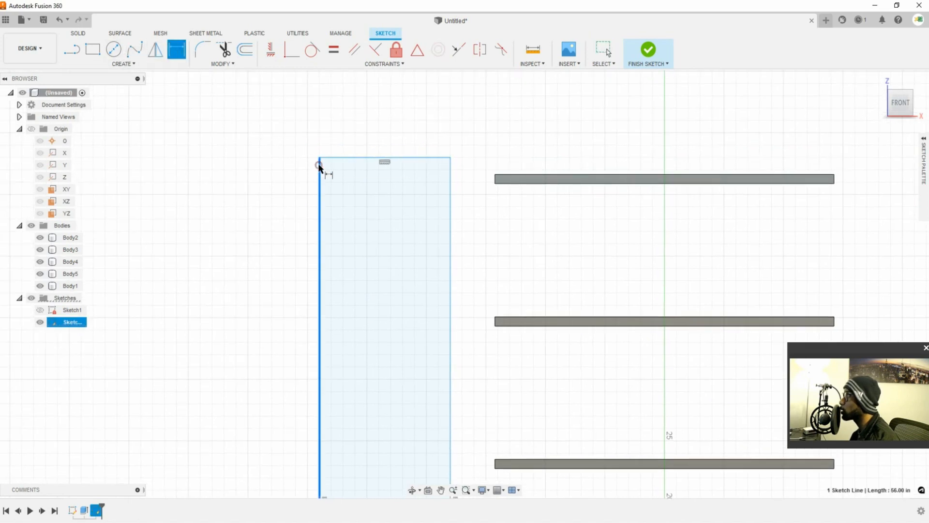
left_click(451, 191)
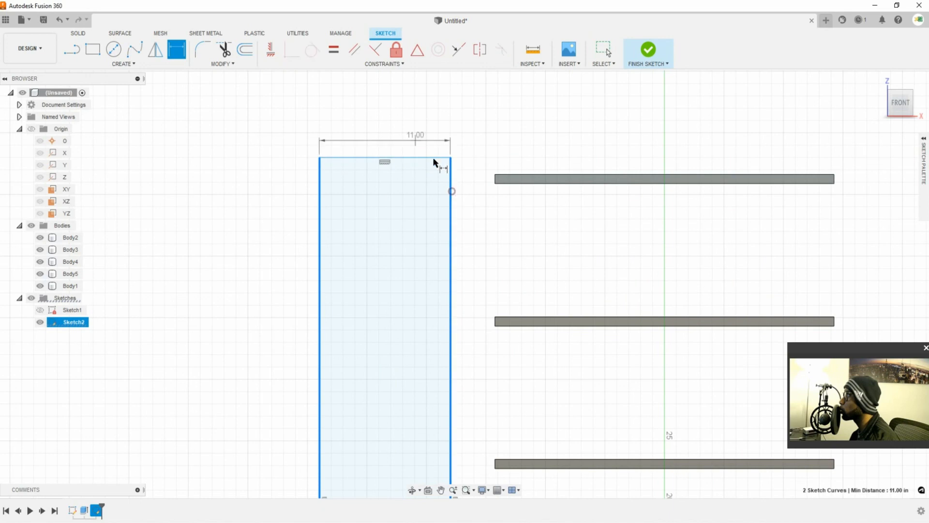
left_click(390, 117)
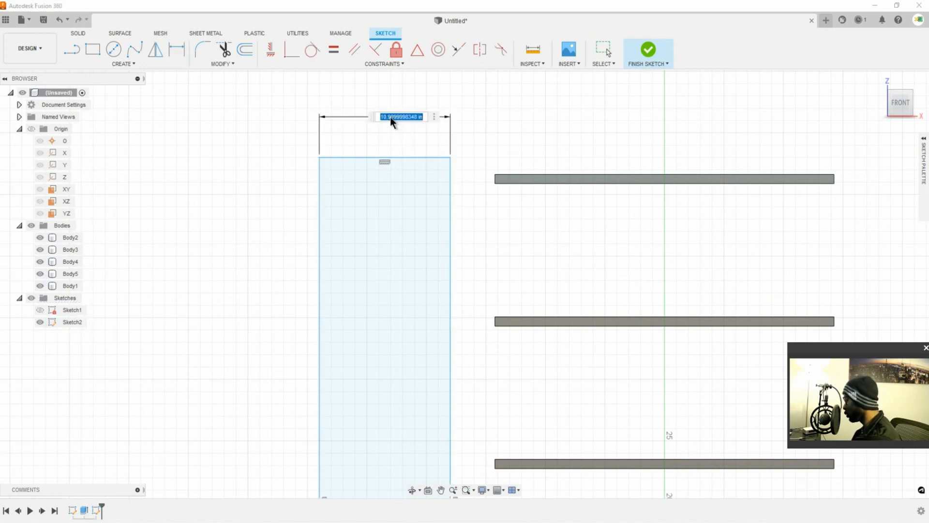
type("0.75")
key("Return")
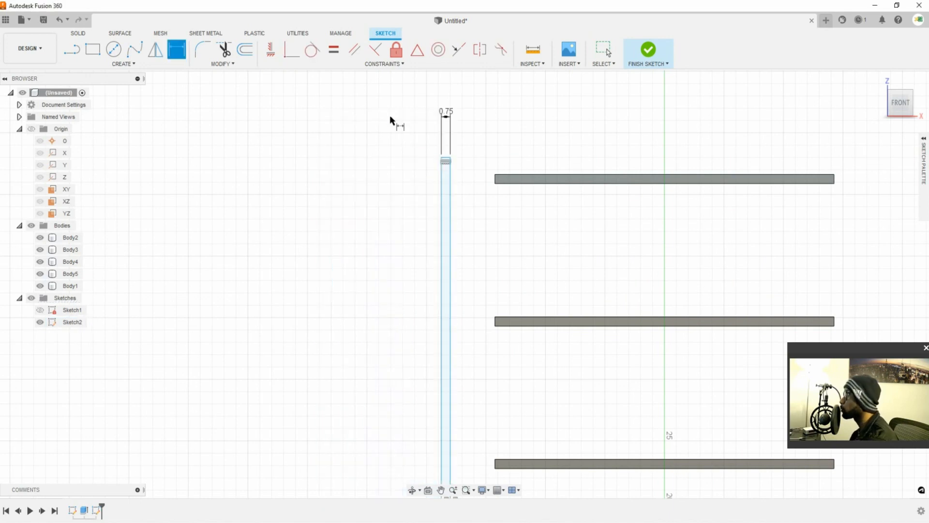
key("Escape")
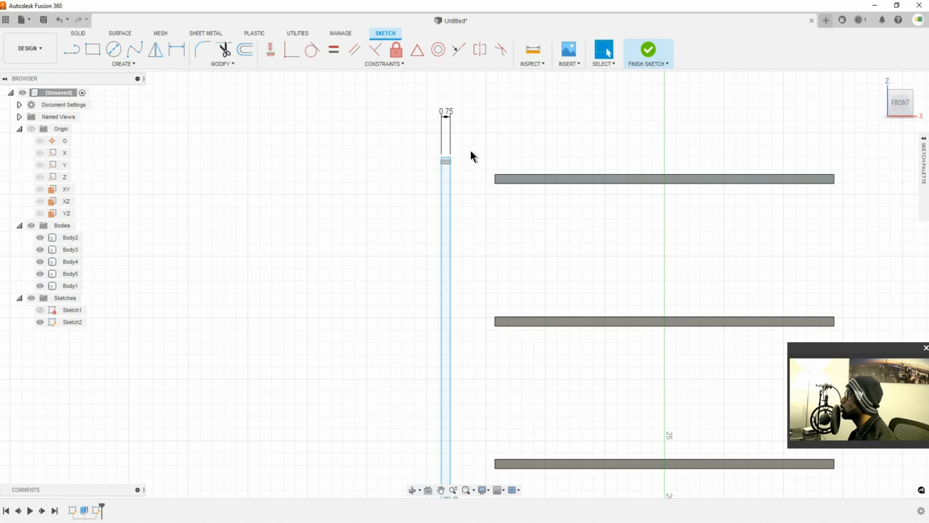
Make the upright rectangle's upper right corner coincident with the top shelf's upper left corner
scroll(490, 164, "down", 2)
scroll(490, 164, "up", 5)
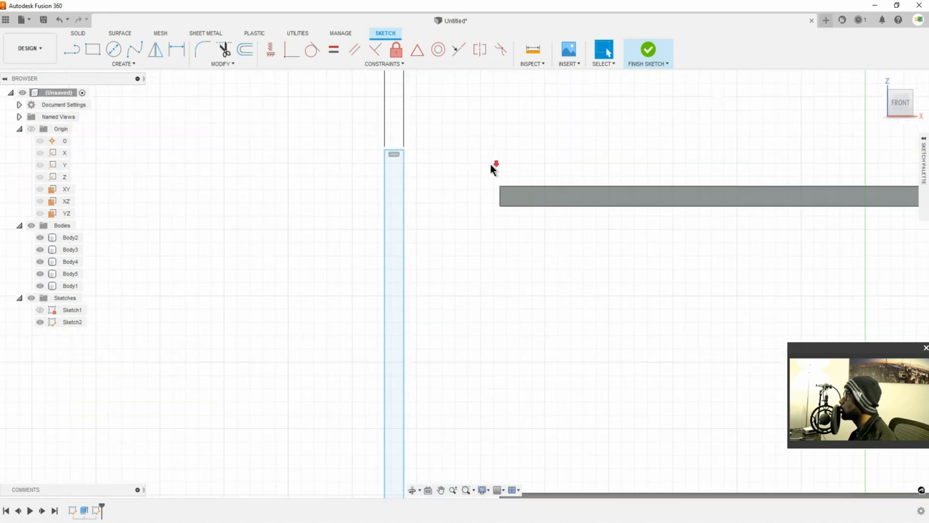
scroll(499, 174, "up", 2)
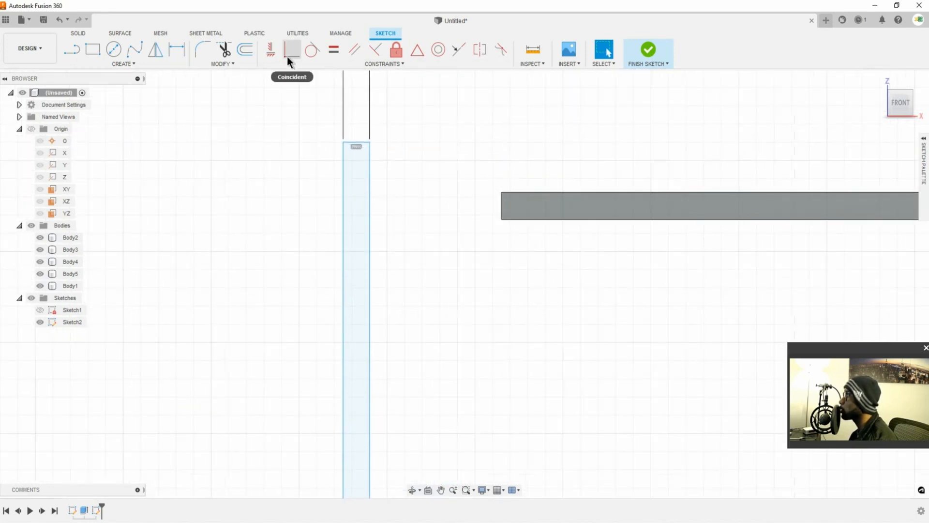
left_click(369, 143)
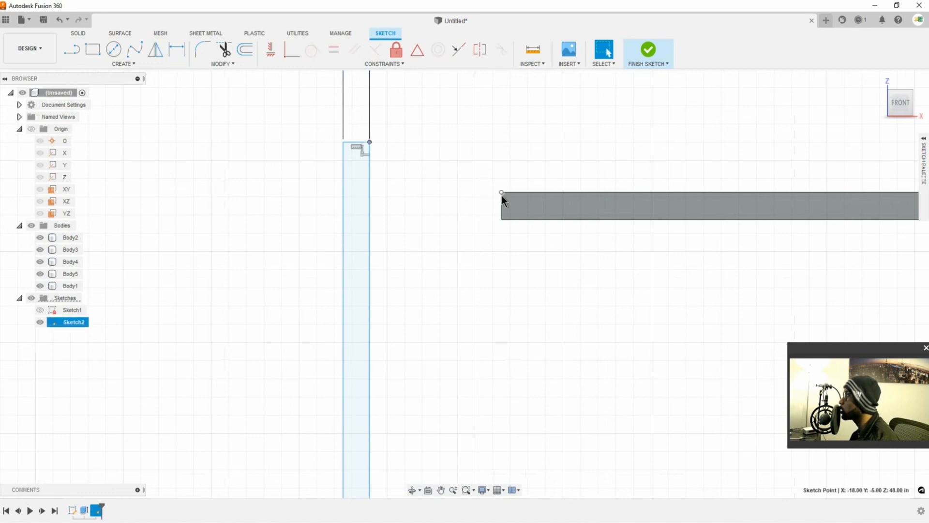
left_click(287, 57)
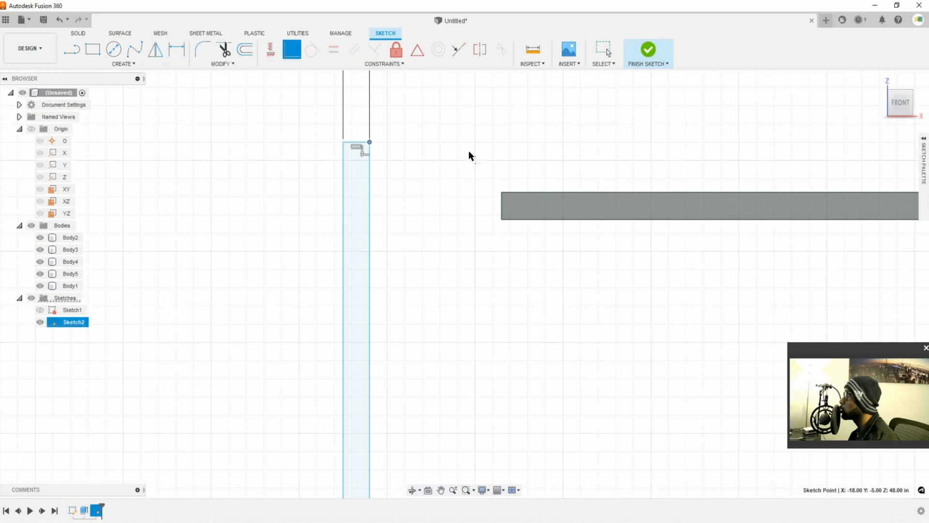
key("Escape")
left_click(290, 55)
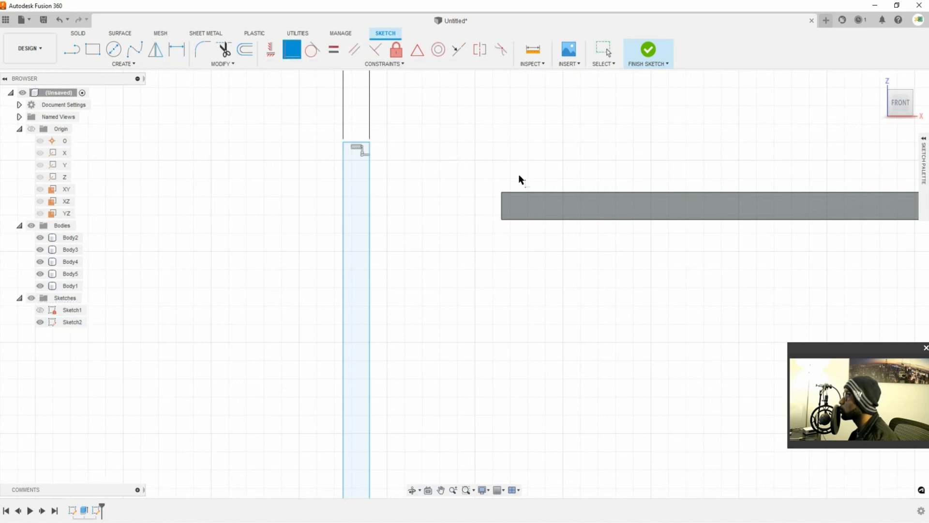
left_click(502, 192)
left_click(370, 142)
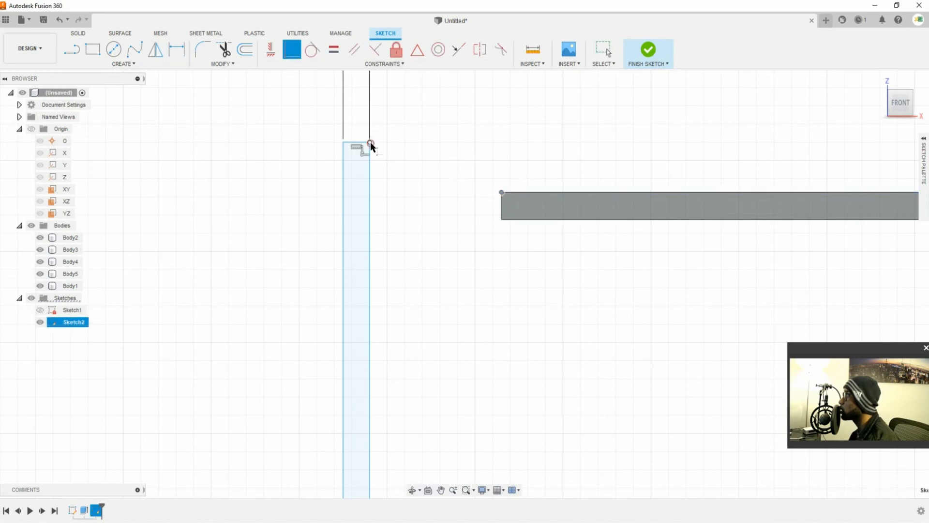
key("Escape")
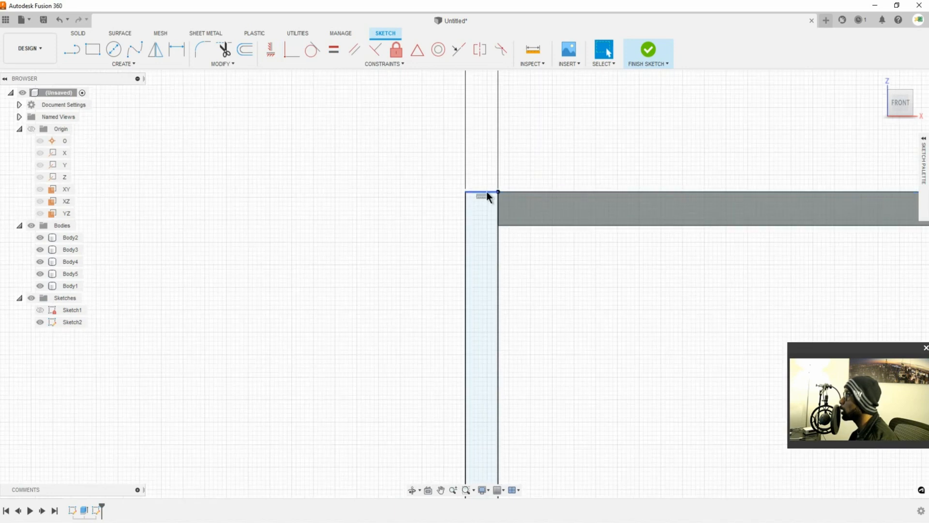
Examine the corner where the upright rectangle meets the top shelf, up close and with the other shelves in view
scroll(487, 192, "down", 1)
scroll(506, 193, "down", 4)
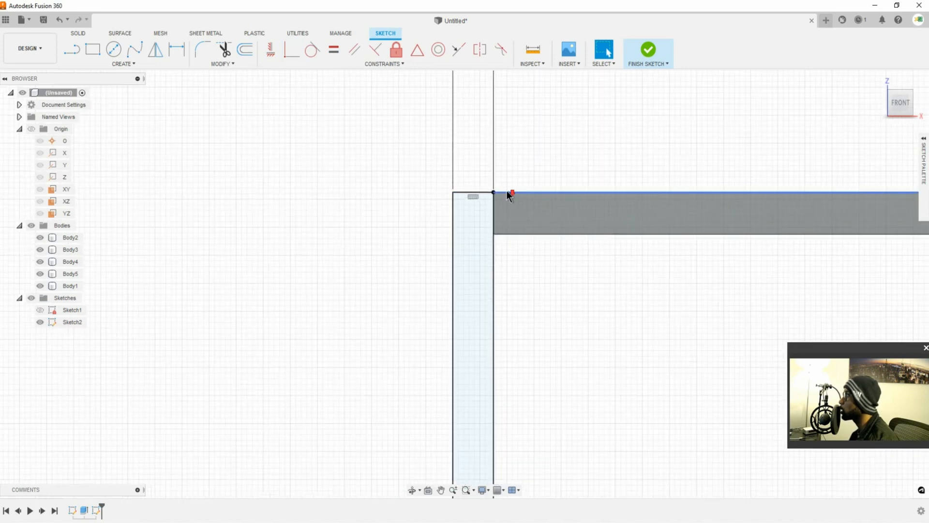
scroll(525, 203, "down", 5)
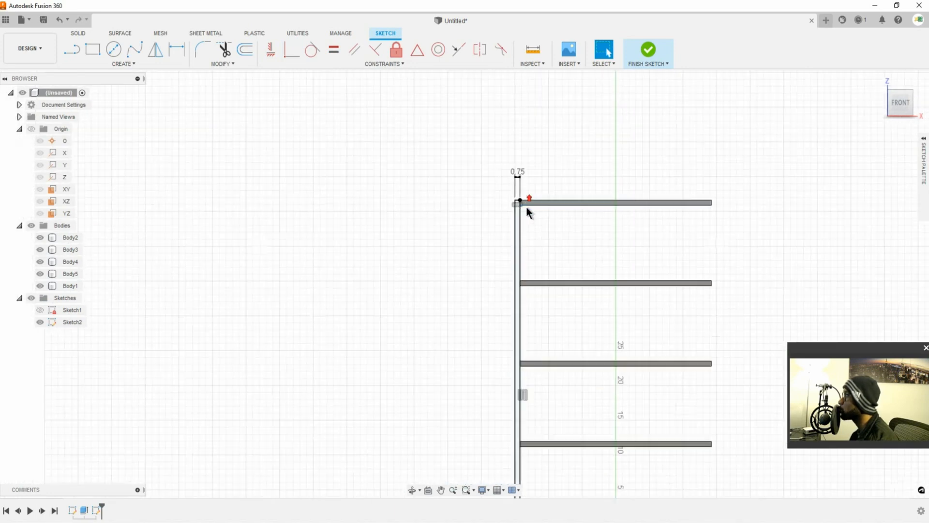
scroll(534, 208, "up", 2)
scroll(534, 210, "up", 10)
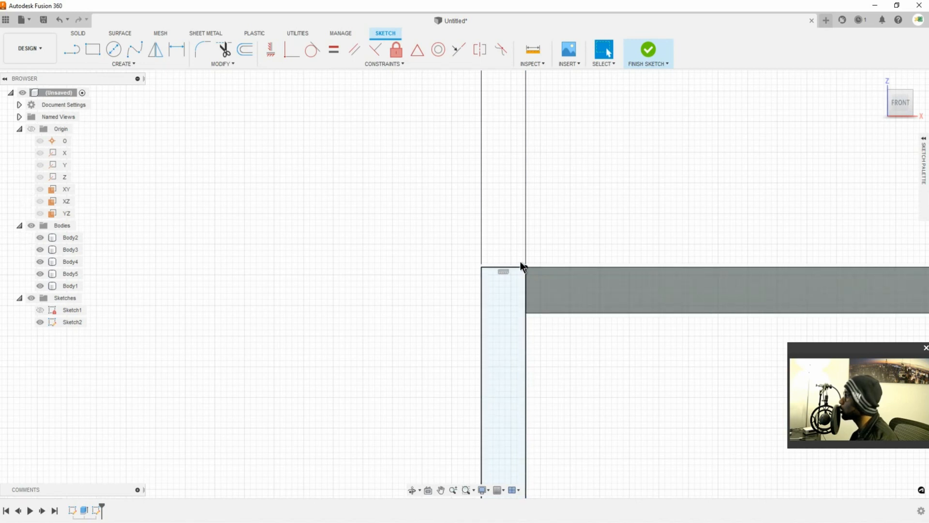
scroll(535, 267, "up", 1)
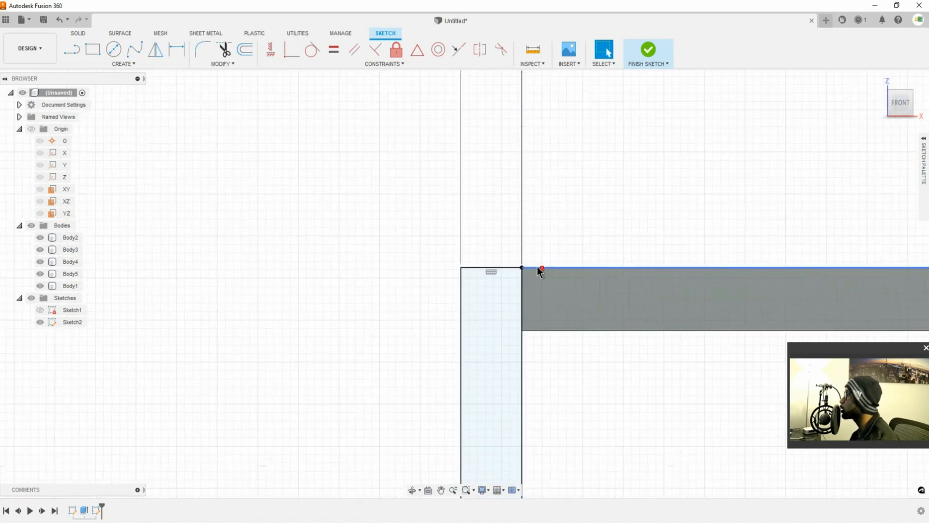
scroll(536, 265, "down", 4)
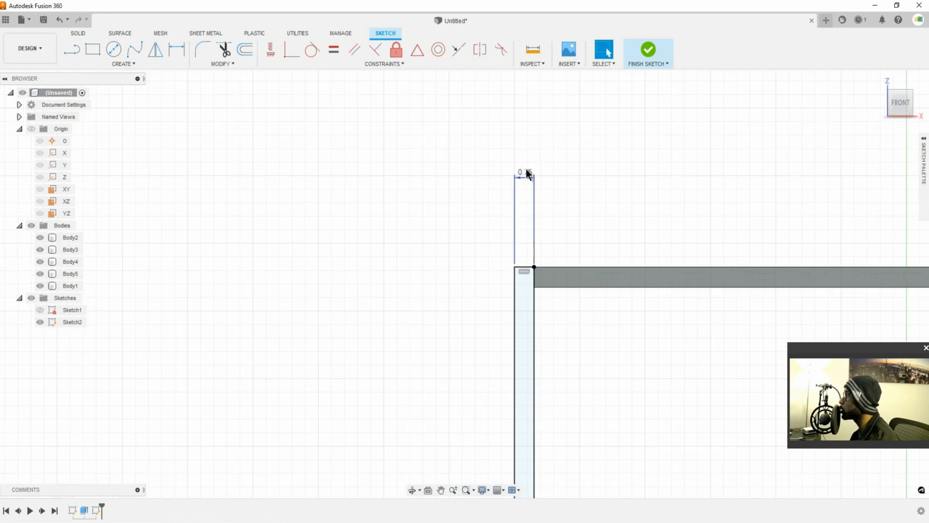
scroll(611, 347, "up", 1)
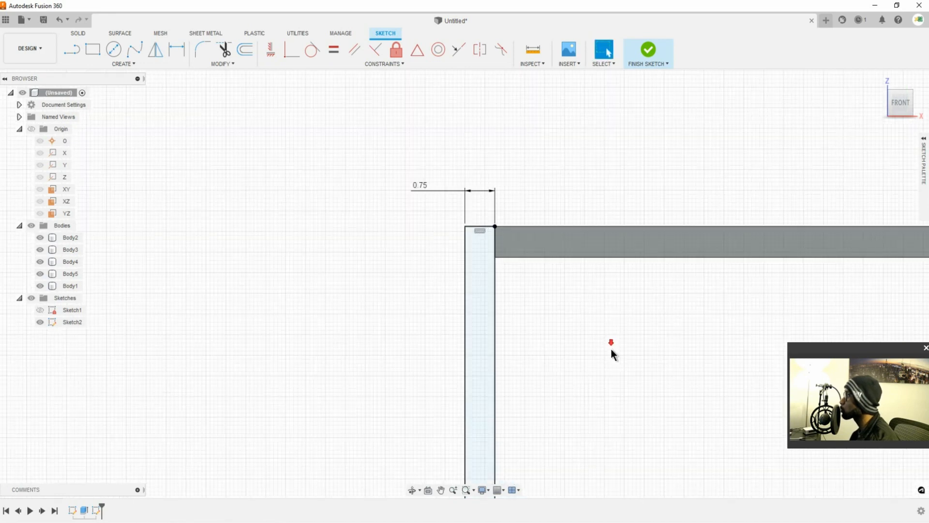
Dimension the distance from the bottom shelf's lower left corner down to the upright's lower right corner as 1 in
scroll(612, 350, "down", 5)
scroll(630, 379, "down", 1)
mouse_move(674, 471)
middle_mouse_down()
mouse_move(571, 207)
mouse_move(540, 261)
mouse_move(539, 236)
middle_mouse_up()
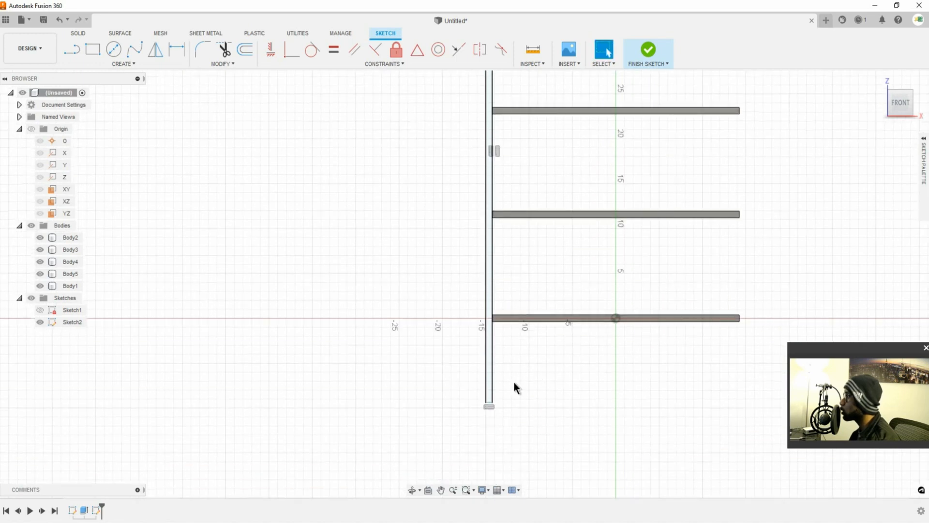
scroll(483, 378, "up", 2)
scroll(506, 350, "up", 4)
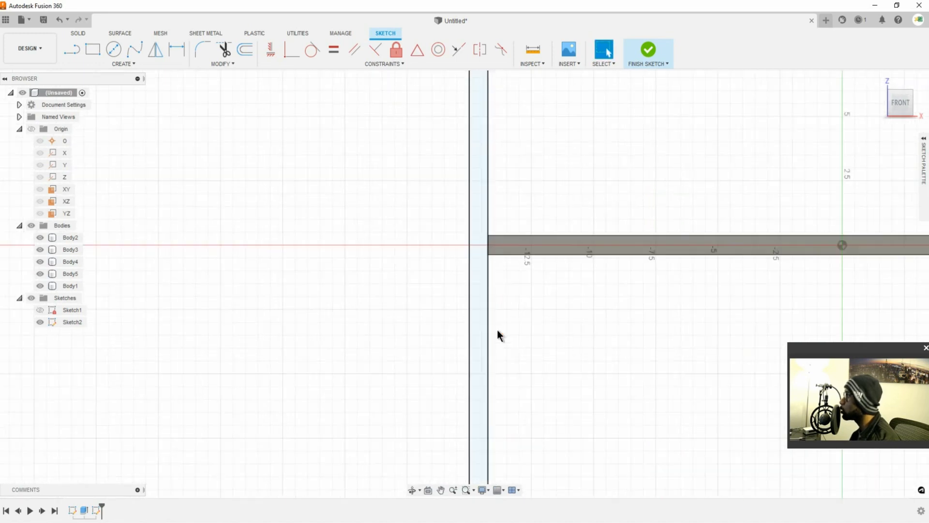
left_click(496, 256)
middle_click_drag(521, 379, 518, 297)
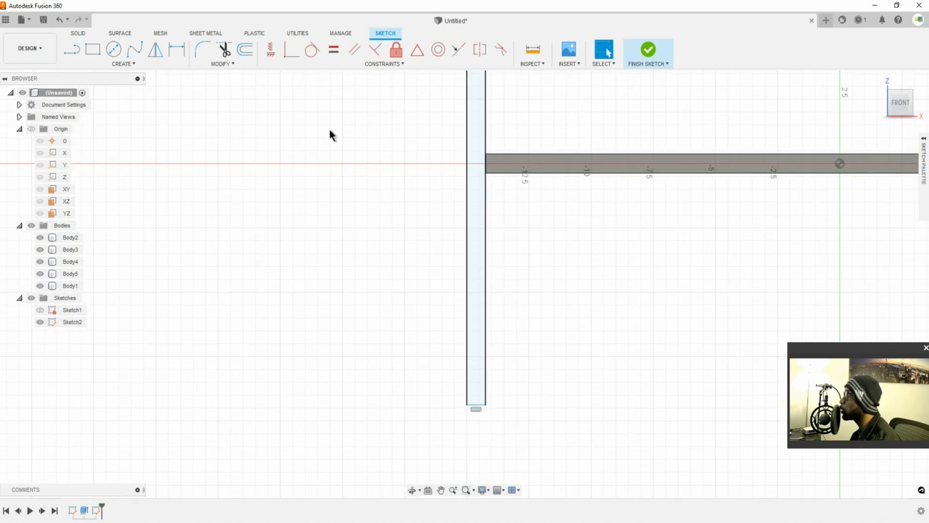
left_click(178, 49)
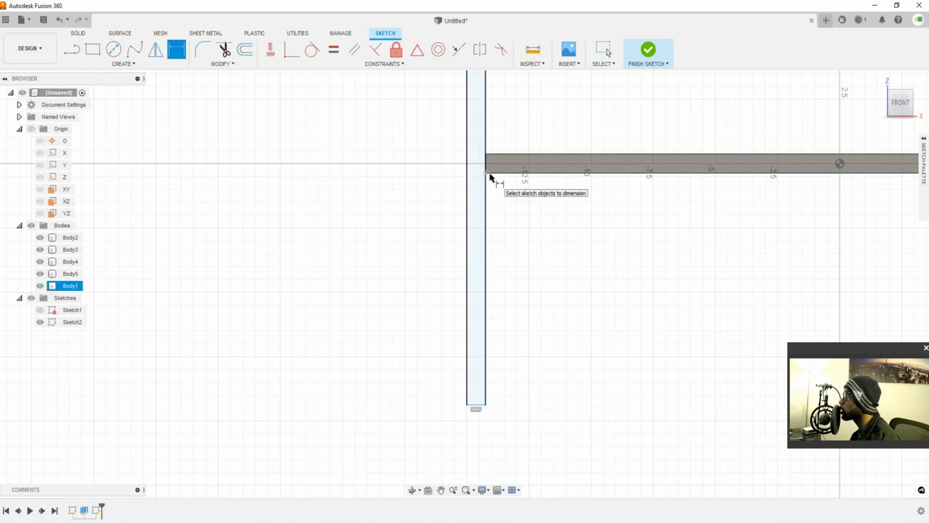
left_click(485, 404)
left_click(412, 314)
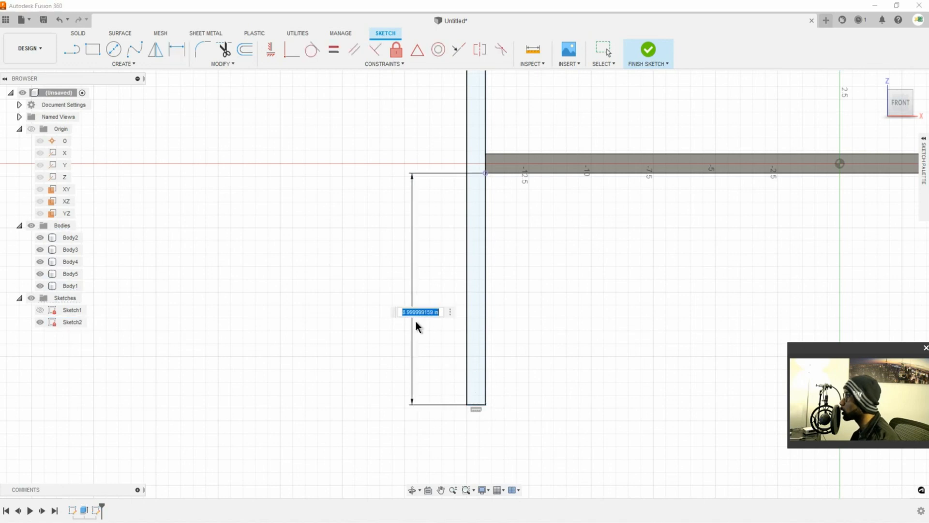
type("1")
key("Return")
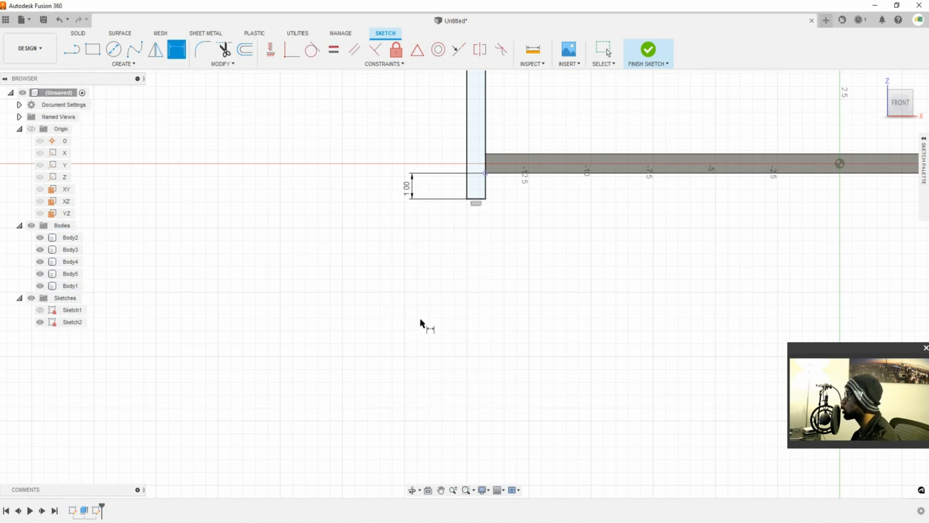
Add a driven dimension for the upright rectangle's overall height along its left side
mouse_move(544, 222)
middle_mouse_down()
mouse_move(539, 326)
mouse_move(565, 416)
middle_mouse_up()
scroll(573, 383, "up", 2)
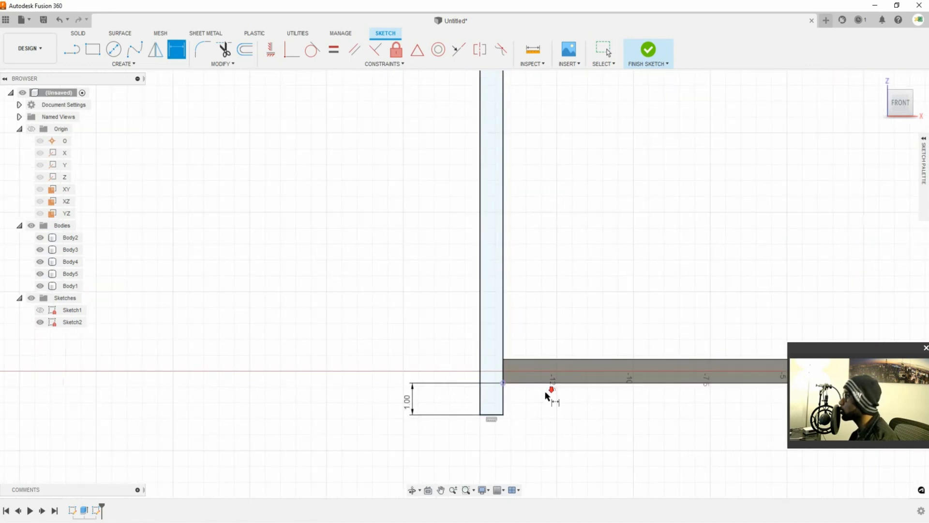
scroll(552, 385, "up", 2)
scroll(551, 372, "down", 4)
scroll(548, 367, "down", 5)
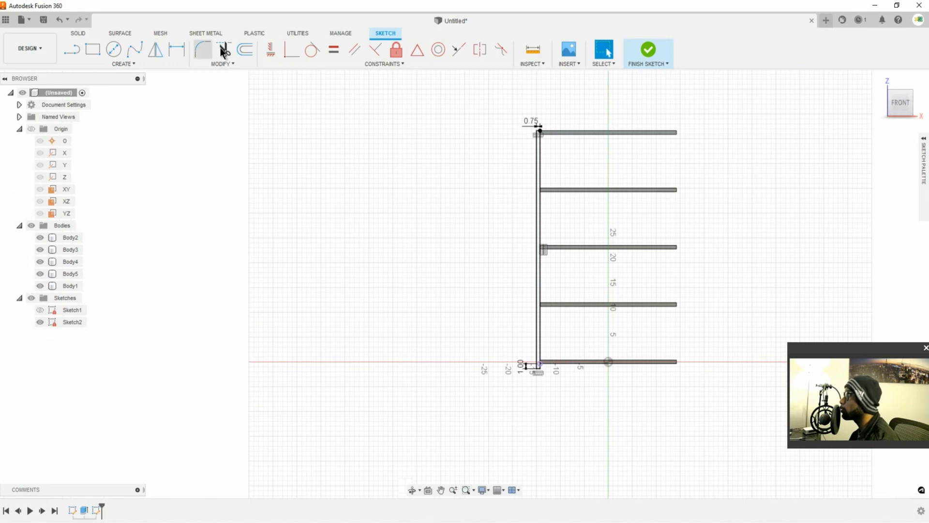
left_click(535, 156)
left_click(506, 191)
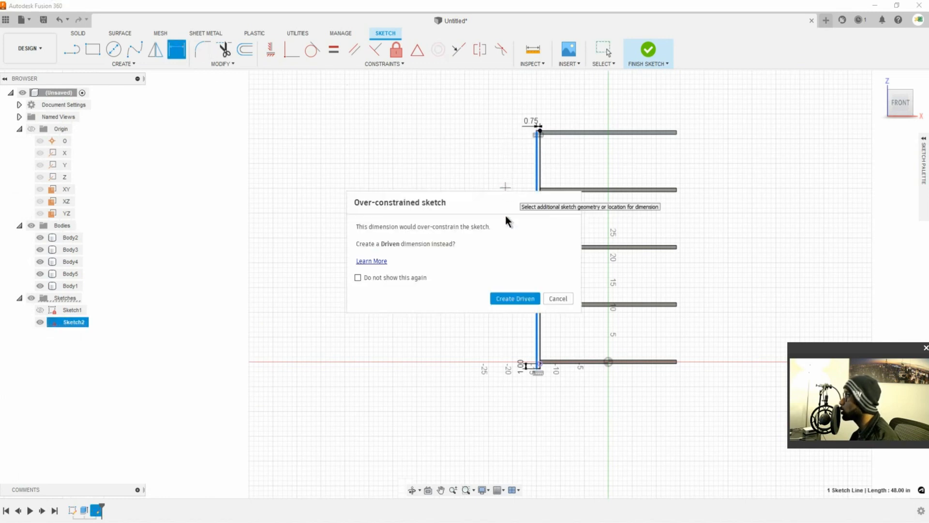
left_click(512, 297)
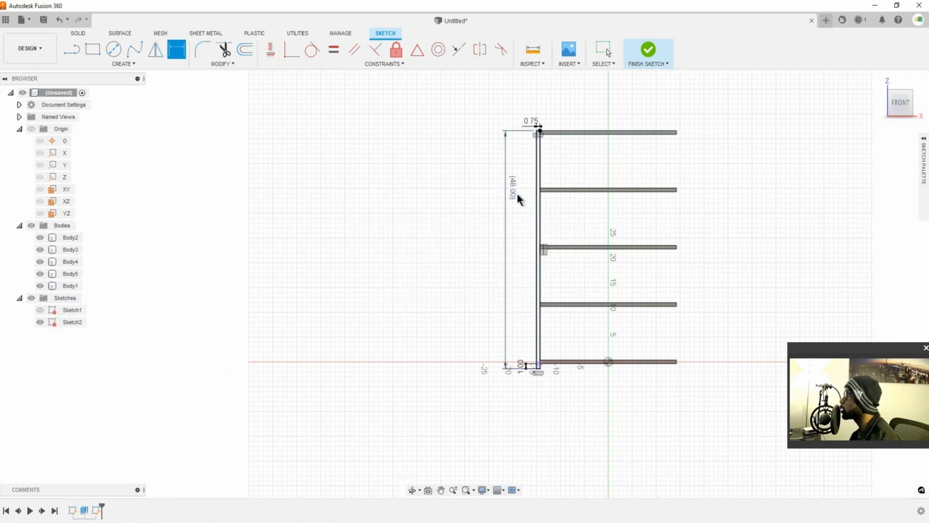
key("Escape")
Start a sketch Mirror with the Z axis as the mirror line
scroll(517, 193, "down", 2)
scroll(515, 191, "up", 5)
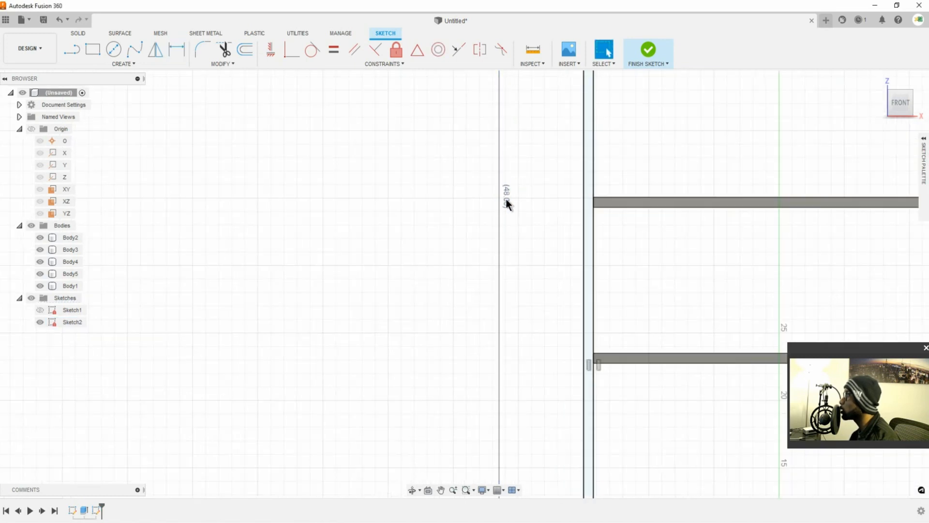
scroll(509, 199, "down", 3)
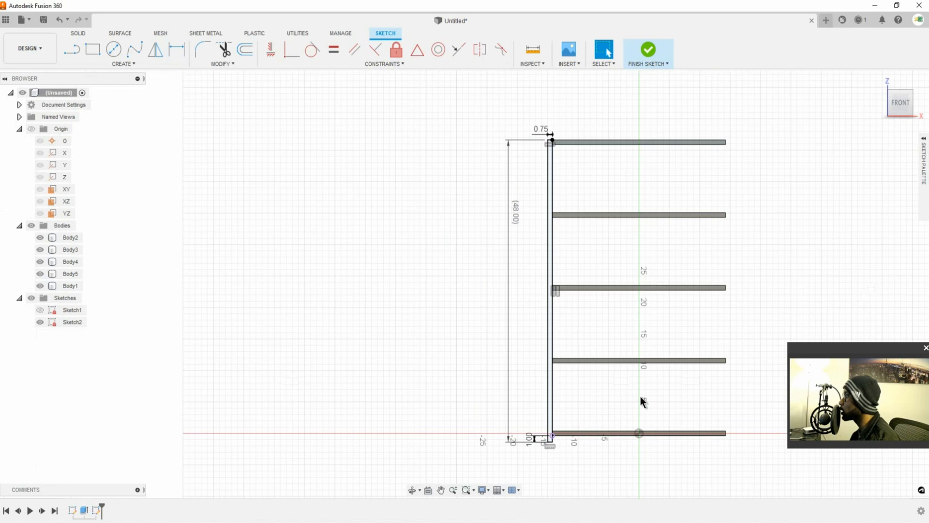
middle_click_drag(695, 389, 634, 382)
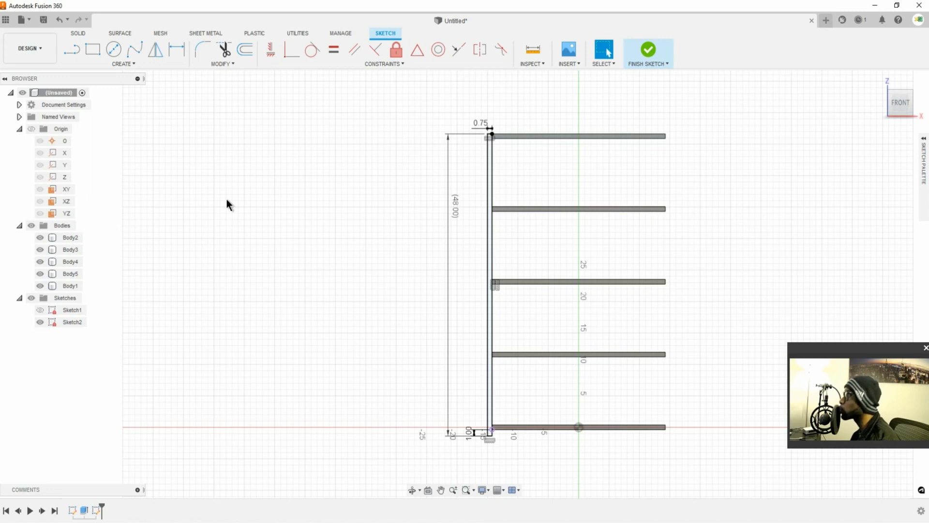
left_click(120, 64)
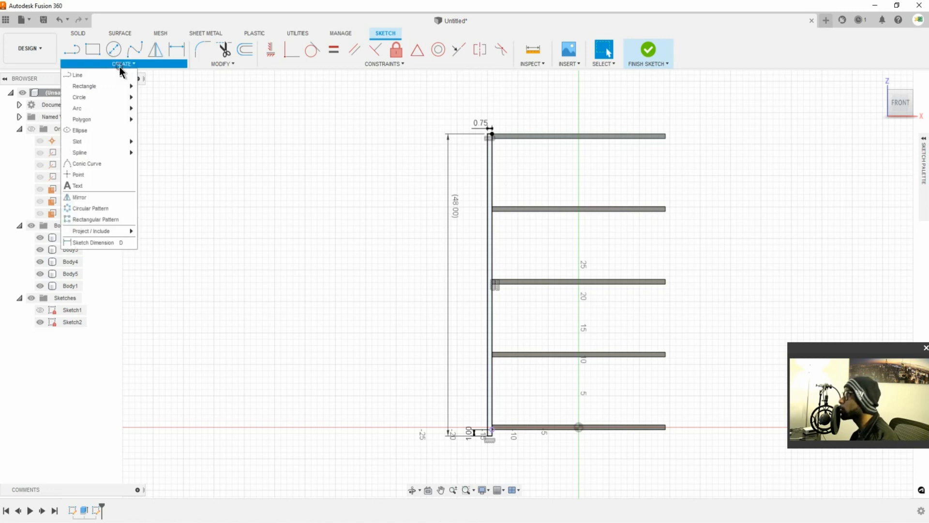
left_click(112, 200)
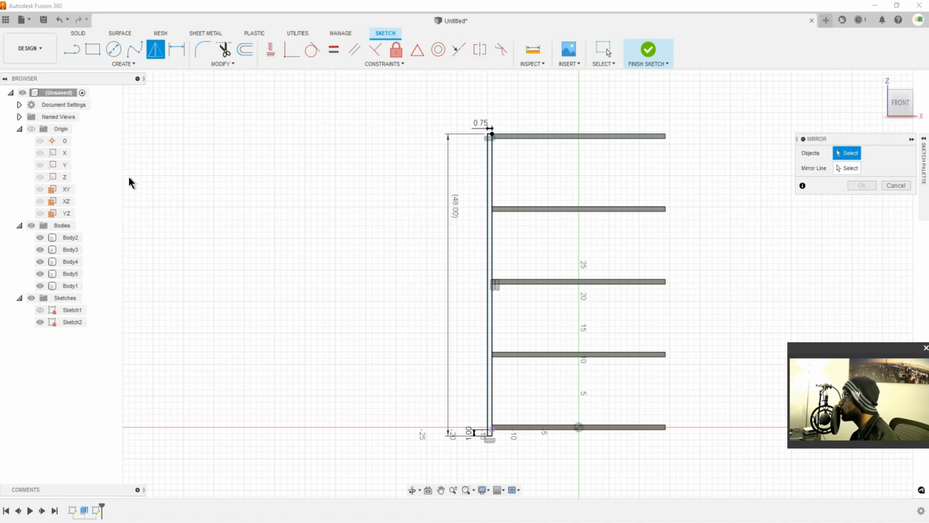
left_click(842, 169)
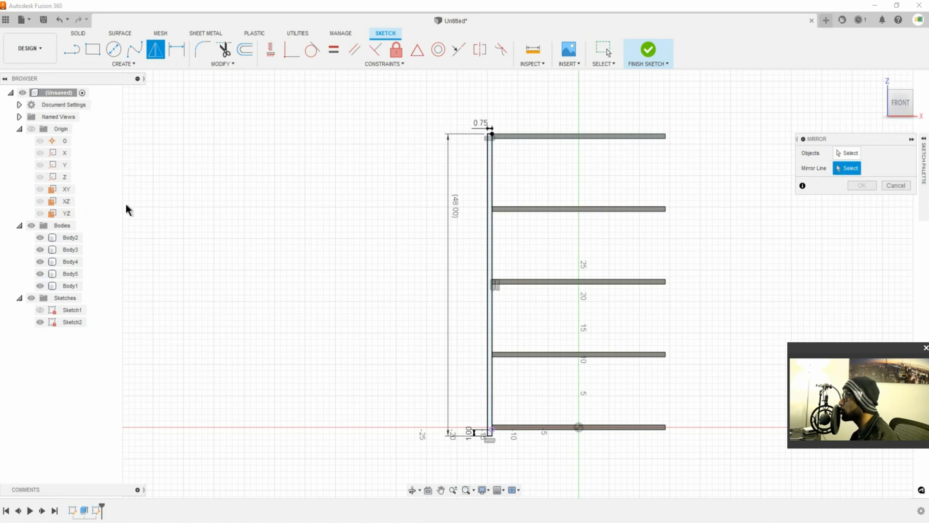
left_click(65, 177)
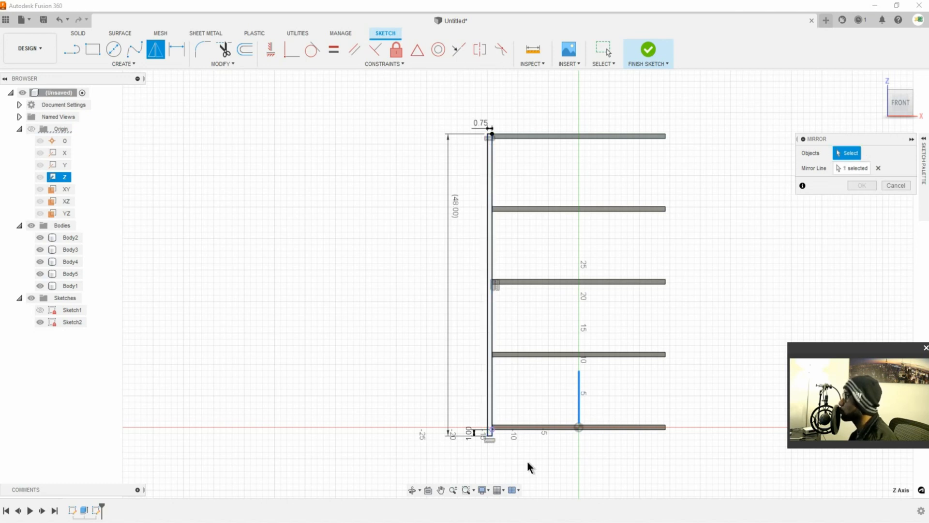
Select the upright rectangle as the geometry to mirror and remove the top shelf's long projected edges from the selection
left_click_drag(521, 458, 404, 106)
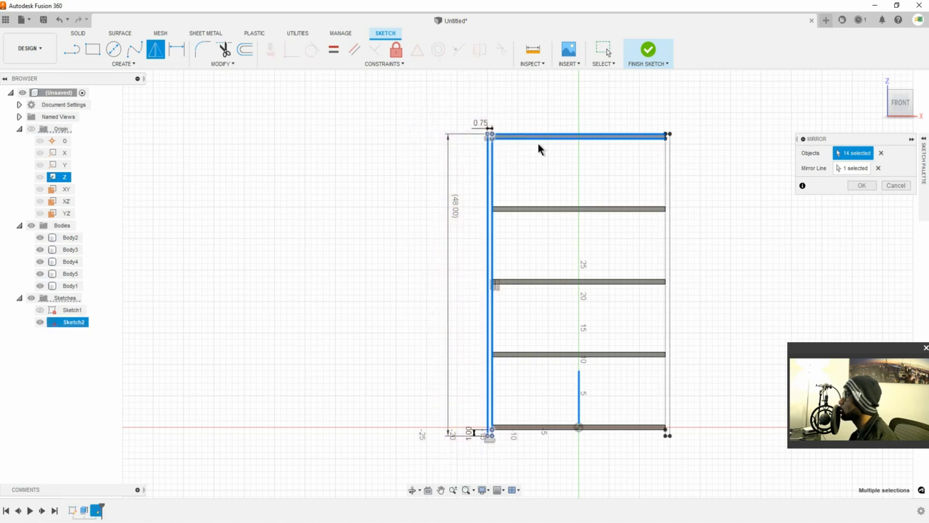
left_click(880, 154)
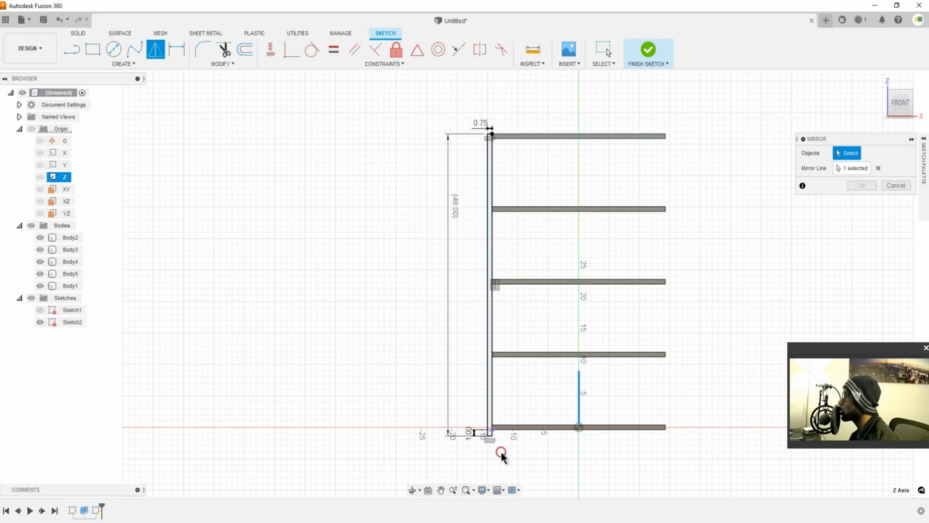
left_click_drag(502, 452, 382, 108)
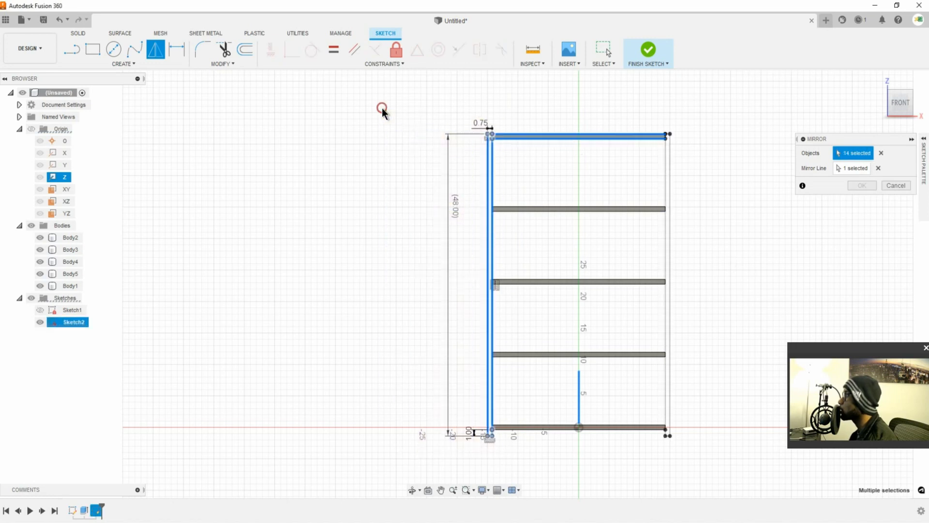
left_click(560, 138)
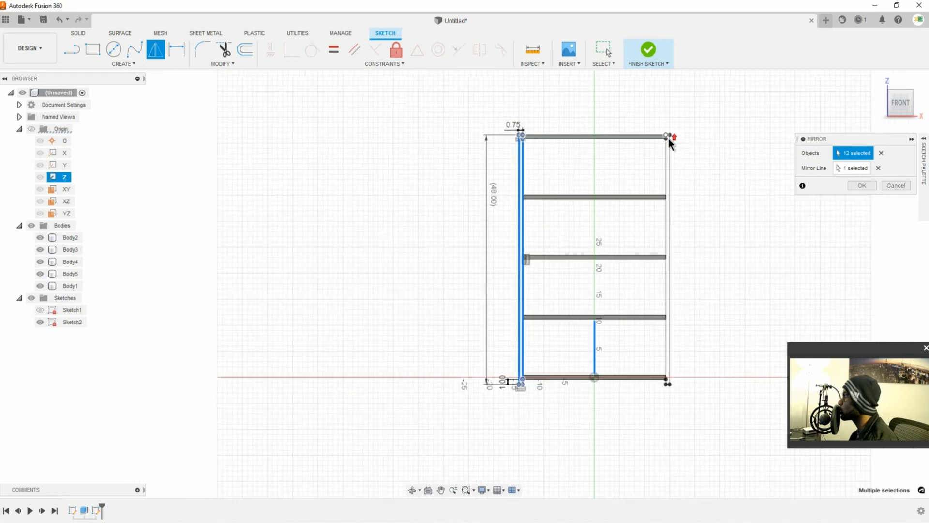
scroll(668, 139, "up", 5)
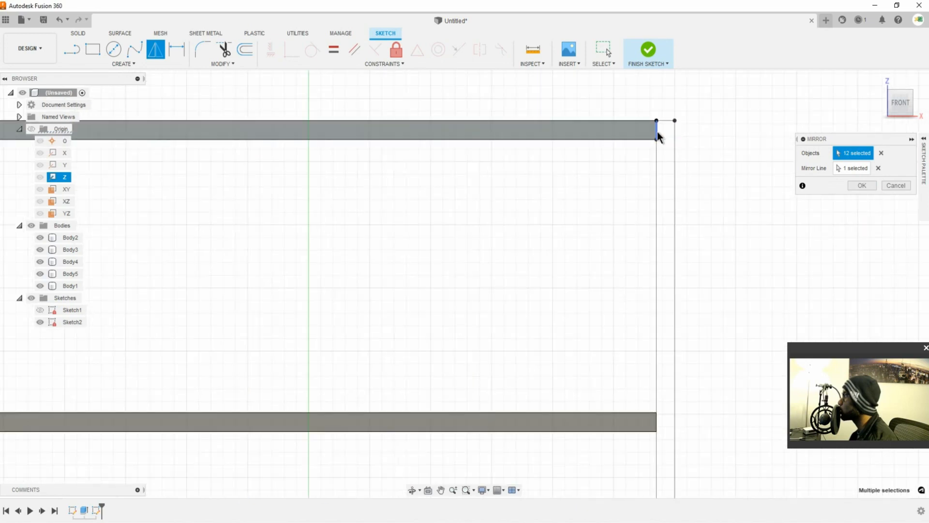
scroll(658, 138, "down", 2)
scroll(661, 158, "down", 2)
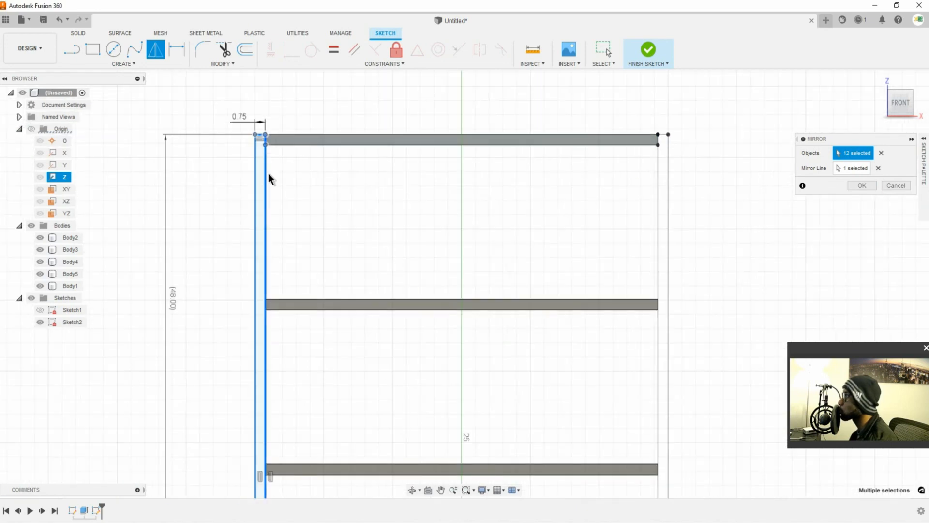
Exclude the top shelf's short end edge from the selection and complete the mirror of the upright across the Z axis
scroll(257, 131, "up", 5)
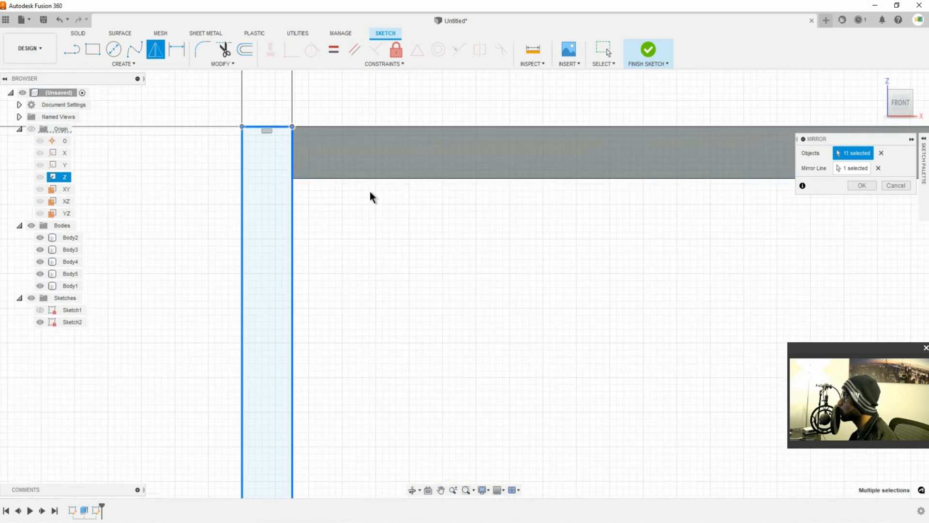
scroll(613, 267, "up", 3)
scroll(618, 268, "down", 8)
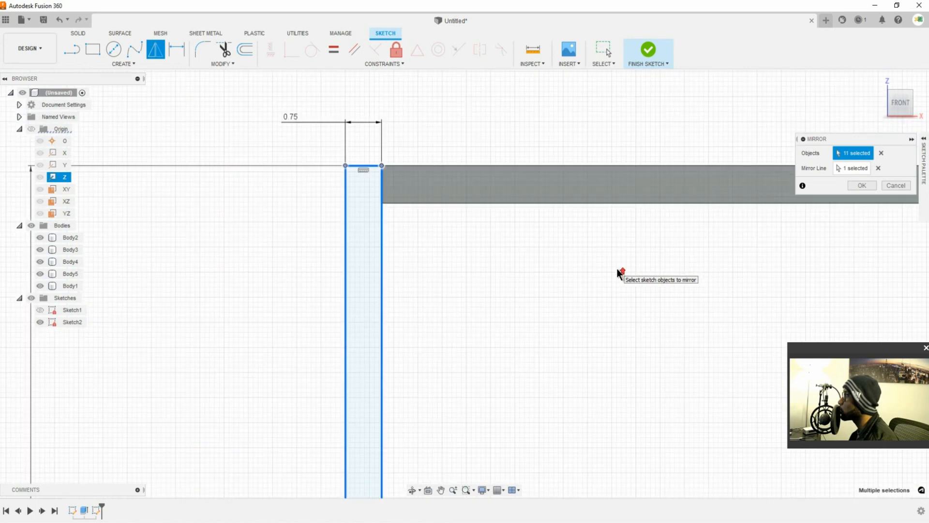
scroll(619, 269, "down", 3)
scroll(658, 319, "down", 3)
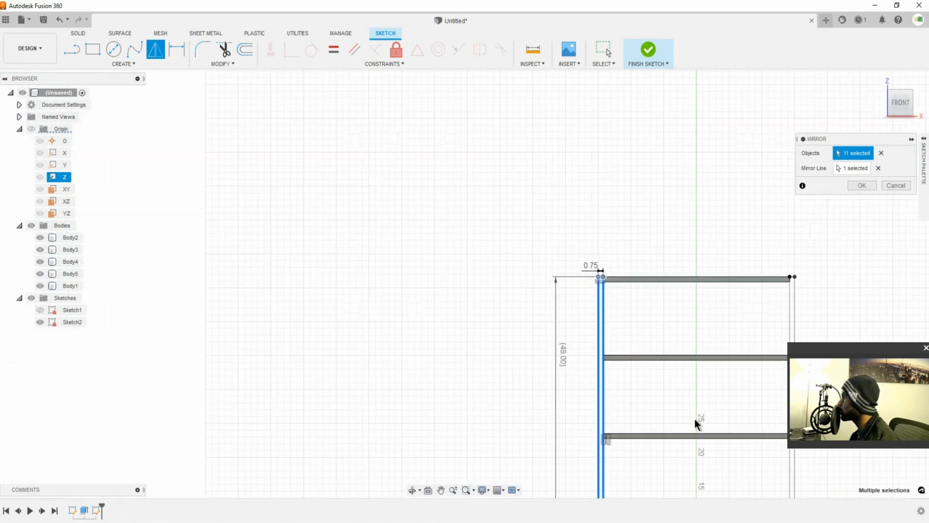
mouse_move(688, 406)
middle_mouse_down()
mouse_move(637, 342)
mouse_move(576, 292)
middle_mouse_up()
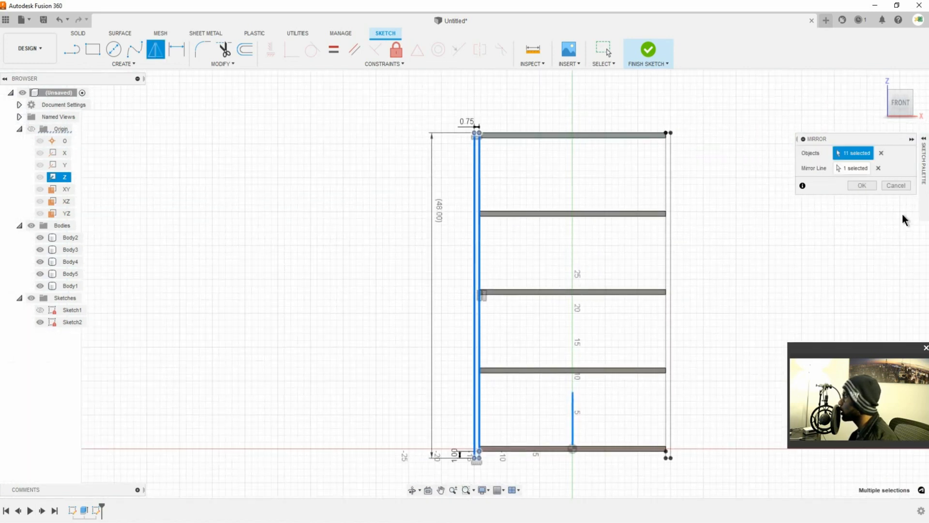
left_click(863, 185)
Finish the sketch and start an Extrude with both the original and the mirrored upright profiles selected
mouse_move(826, 216)
middle_mouse_down("shift")
mouse_move(738, 259)
mouse_move(737, 247)
middle_mouse_up("shift")
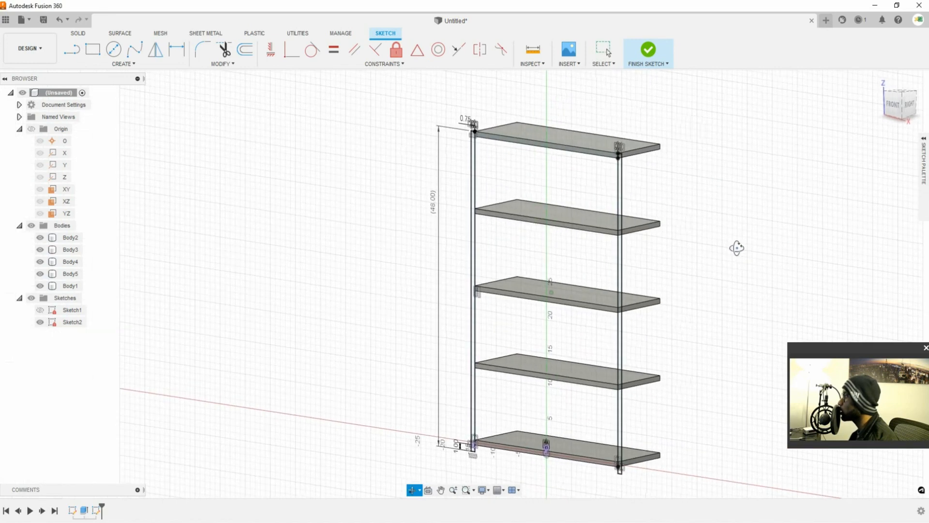
left_click(651, 47)
mouse_move(600, 236)
middle_mouse_down("shift")
mouse_move(629, 239)
mouse_move(620, 235)
middle_mouse_up("shift")
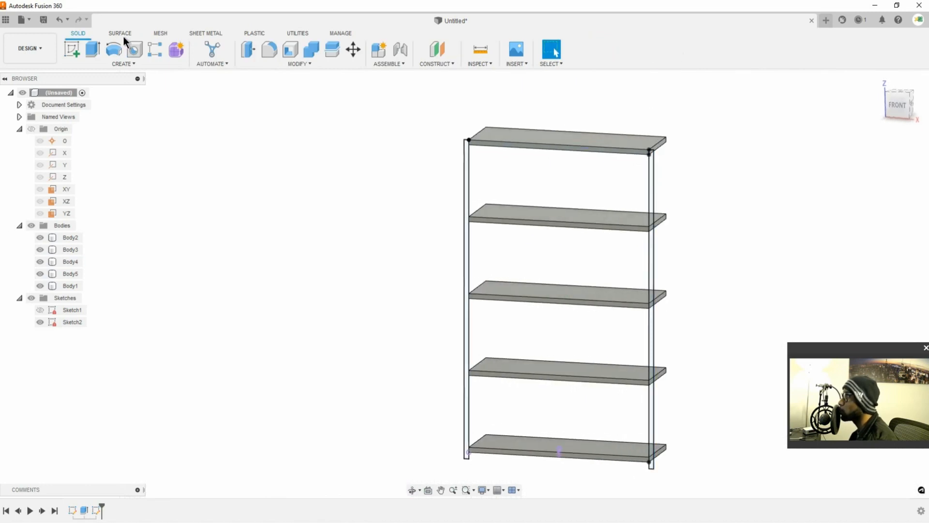
left_click(92, 48)
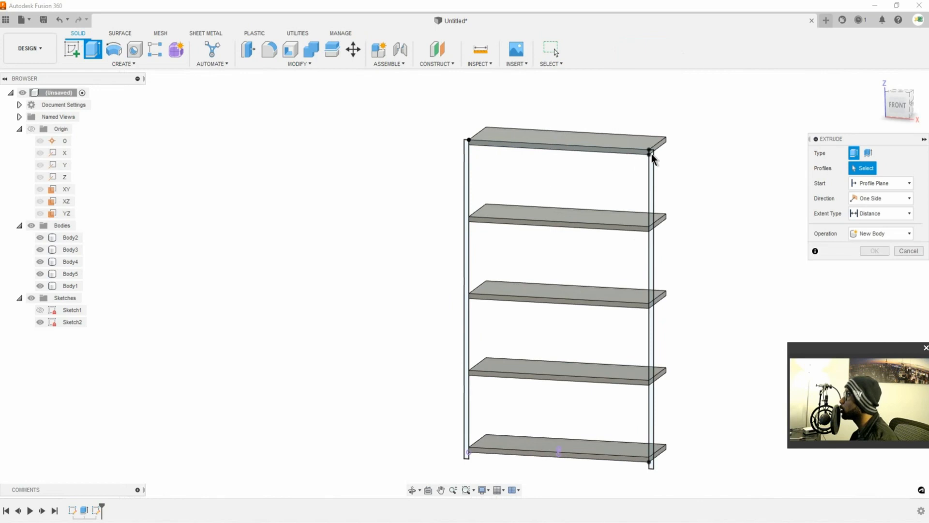
scroll(468, 155, "up", 5)
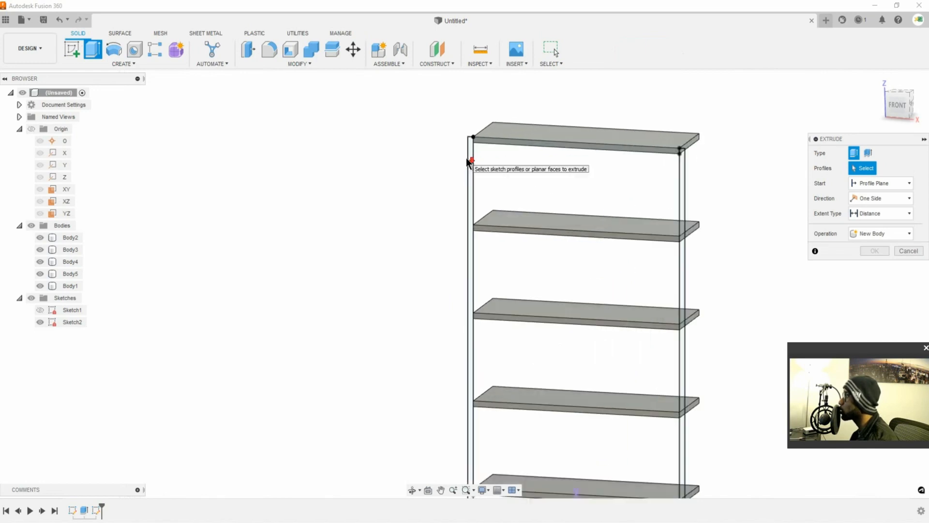
left_click(478, 138)
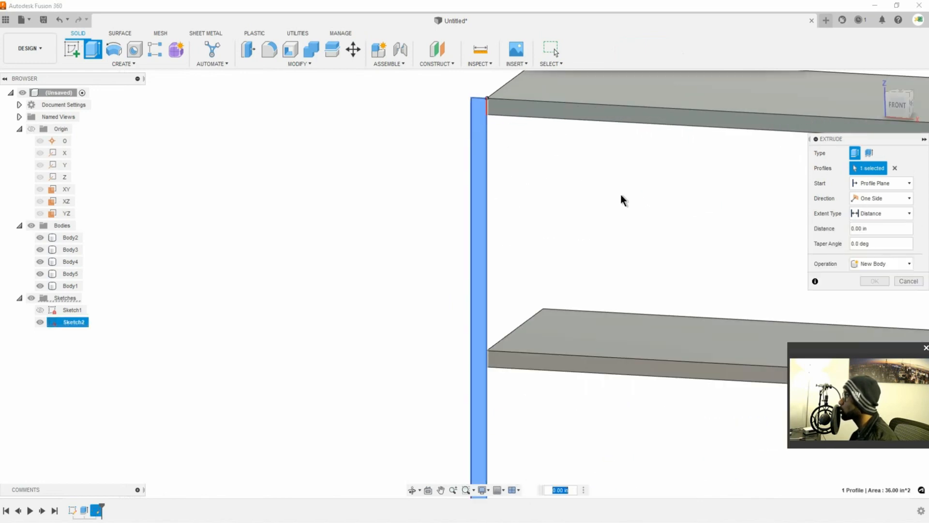
scroll(653, 208, "down", 5)
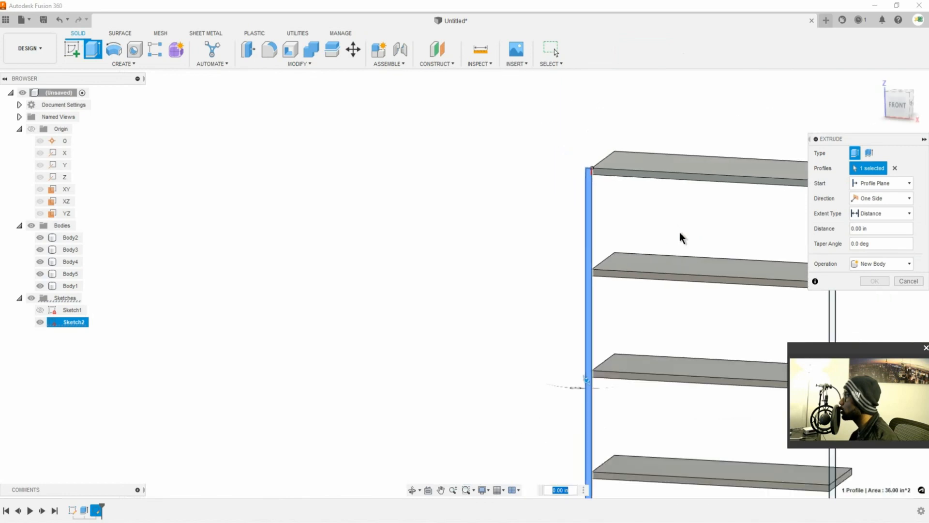
middle_click_drag(644, 269, 542, 260)
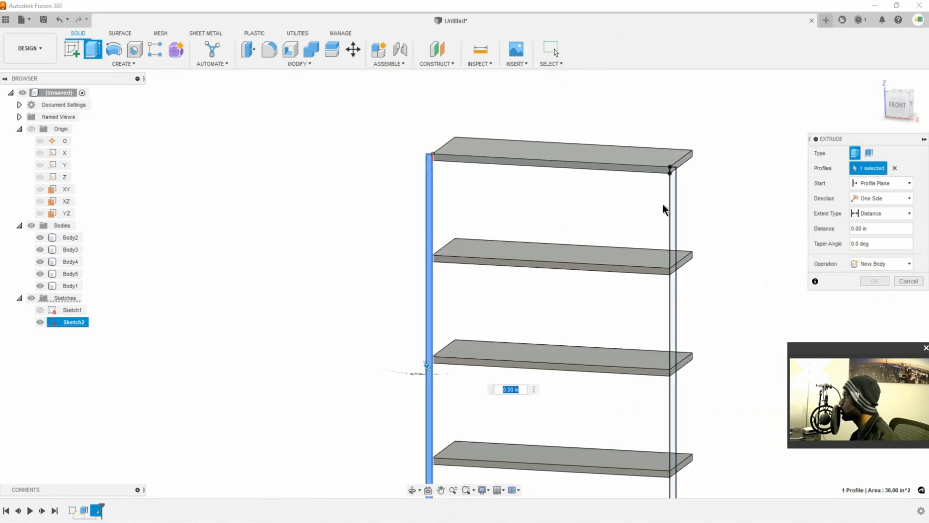
scroll(676, 191, "up", 5)
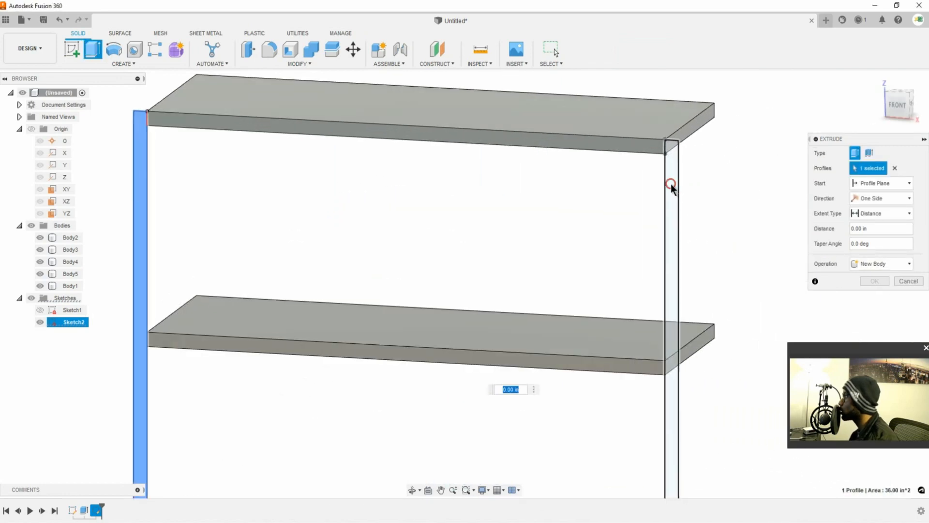
left_click(671, 184)
Examine the upright profiles and the shelves' depth from the right side to decide how far the extrusion should go
scroll(706, 203, "down", 1)
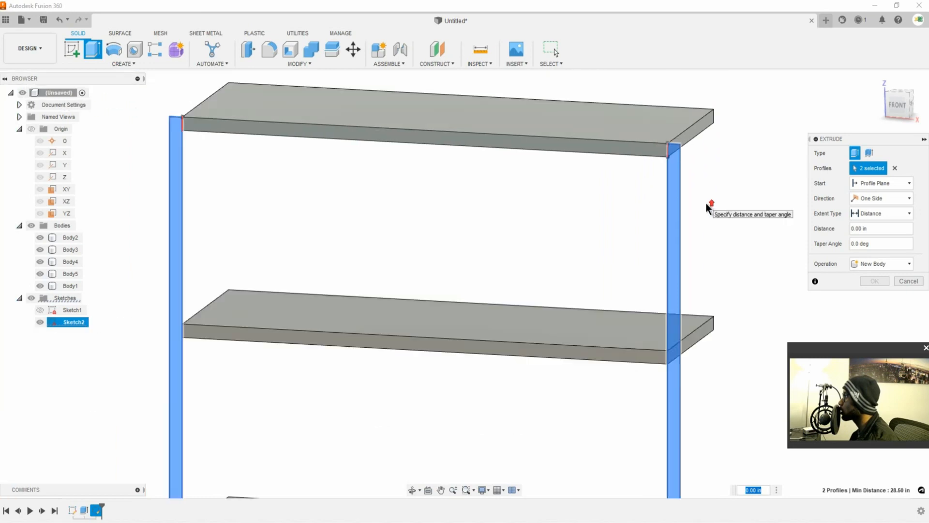
scroll(706, 202, "down", 3)
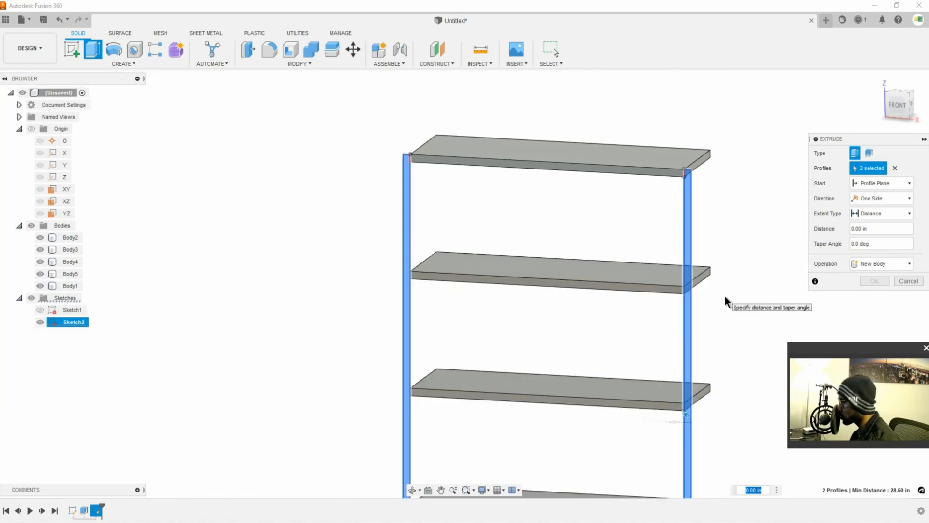
left_click_drag(725, 296, 721, 291, "shift")
middle_click_drag(721, 291, 658, 293, "shift")
scroll(677, 292, "up", 3)
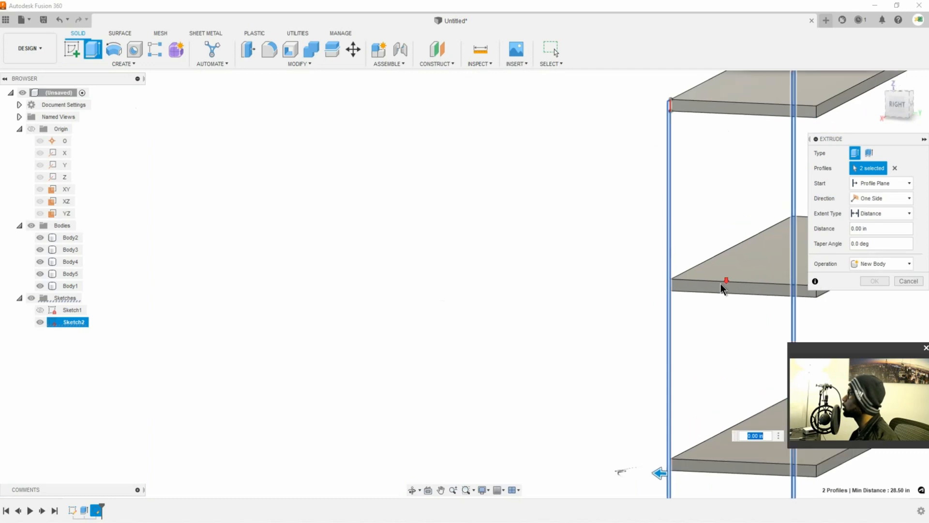
scroll(721, 283, "down", 3)
middle_click_drag(733, 286, 563, 276)
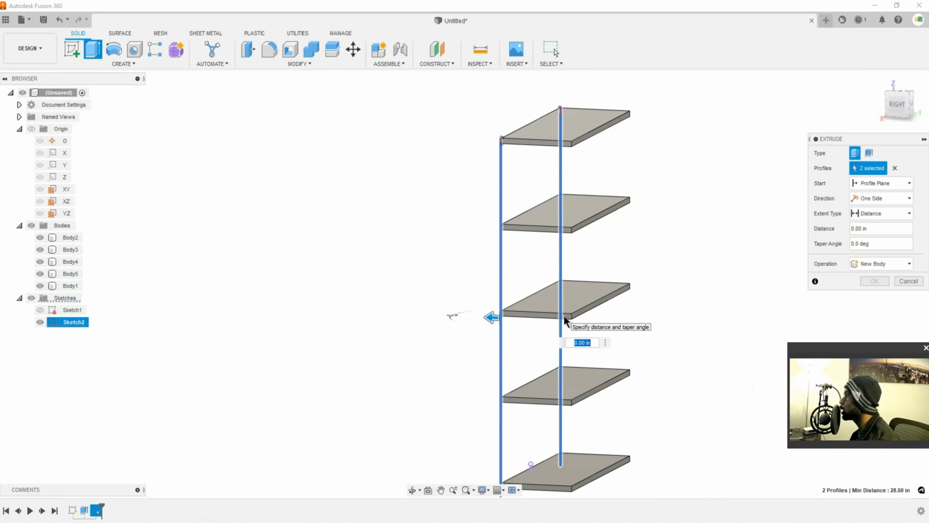
scroll(564, 318, "down", 2)
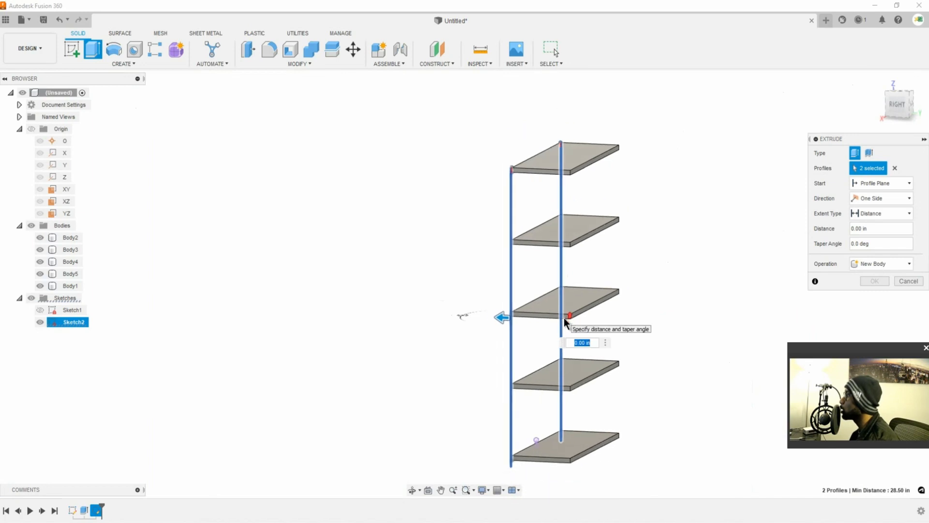
left_click(879, 228)
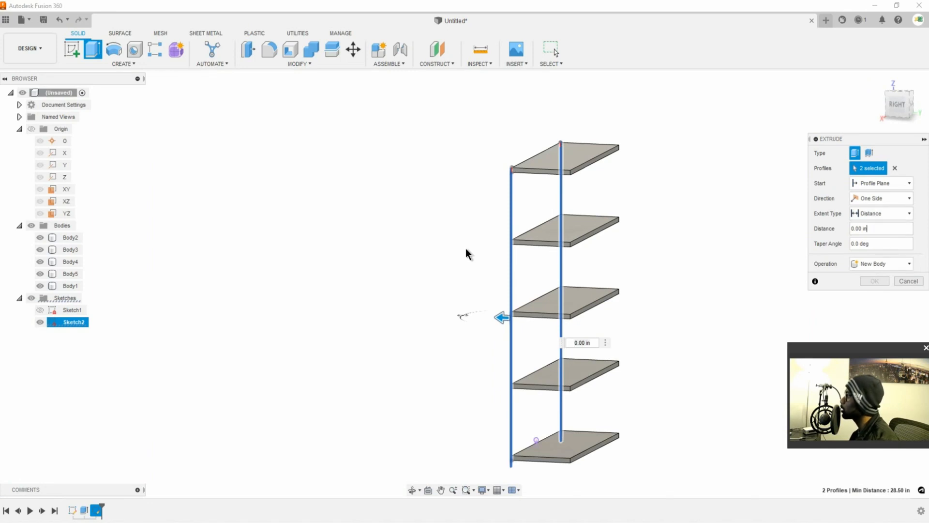
scroll(582, 161, "up", 5)
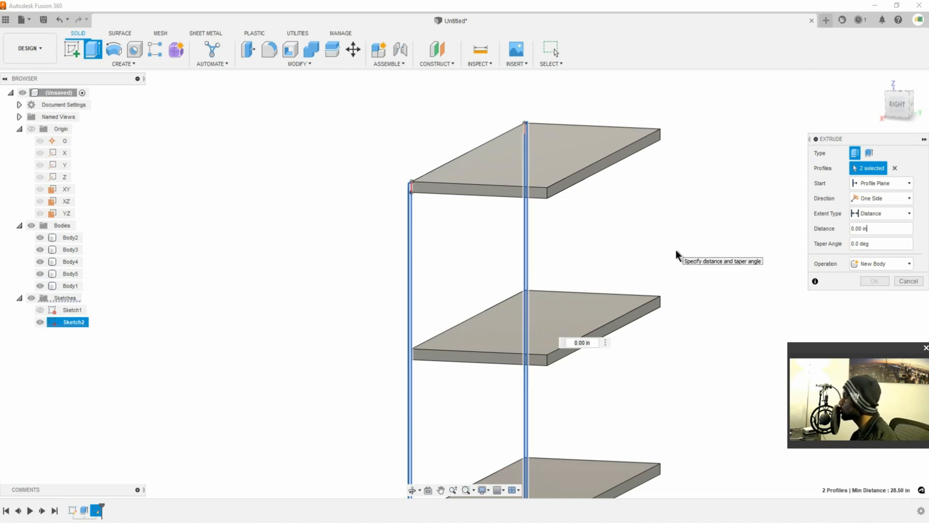
scroll(457, 372, "down", 3)
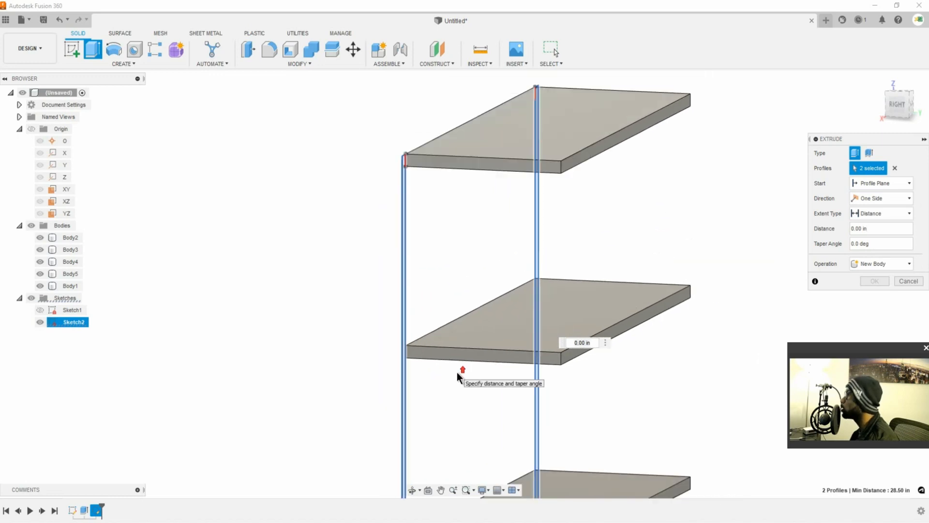
scroll(465, 369, "down", 2)
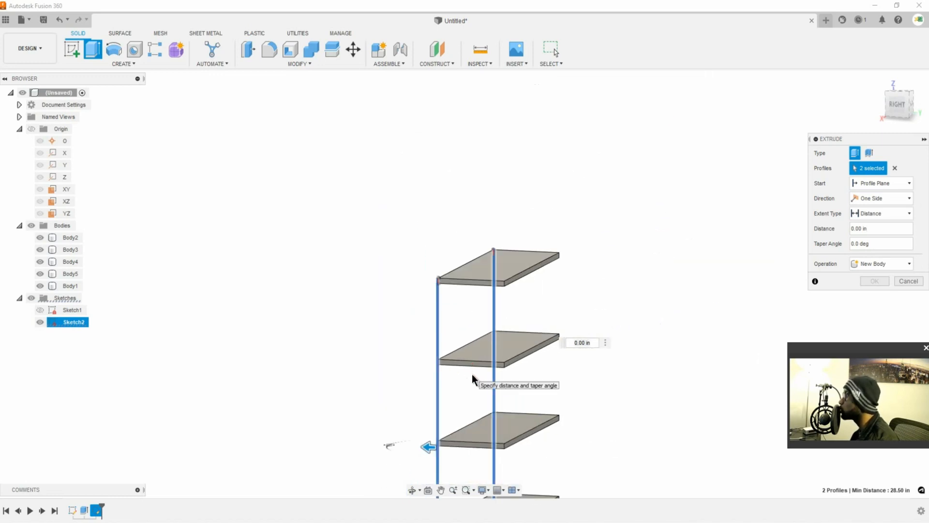
Extrude both upright profiles with the To Object extent up to the top shelf's back face, joining them with the shelves
left_click(881, 212)
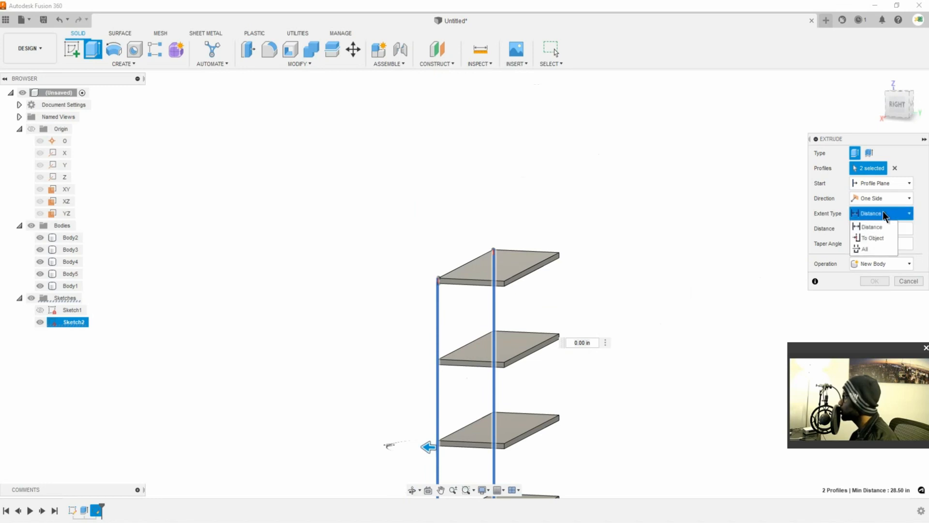
left_click(873, 237)
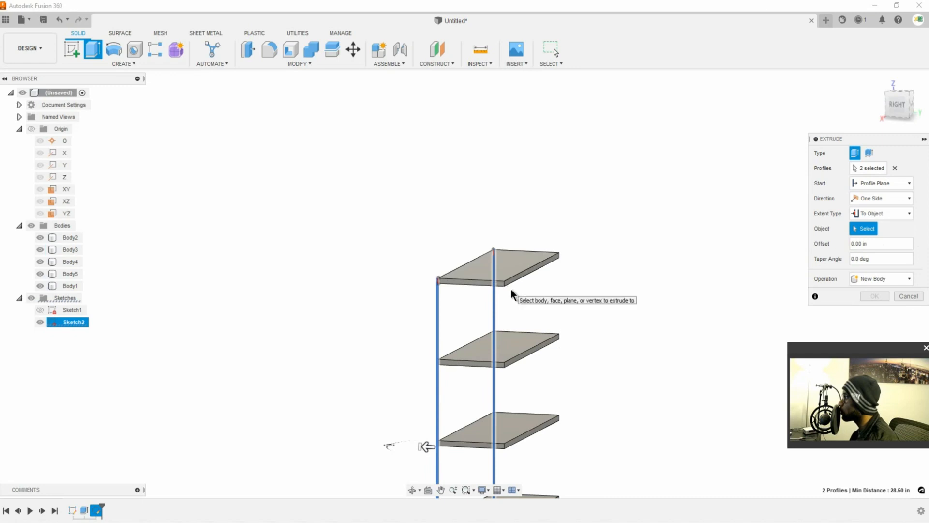
scroll(510, 289, "up", 3)
scroll(510, 289, "up", 5)
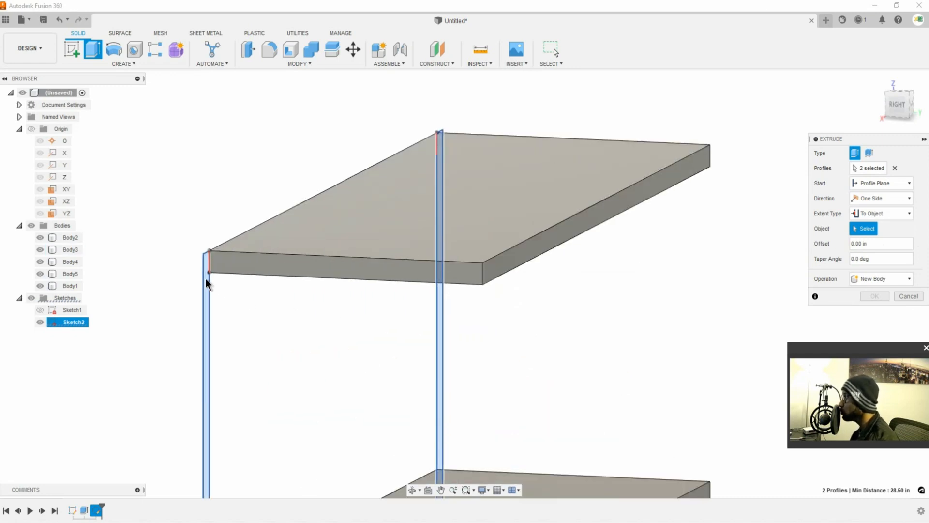
left_click(497, 265)
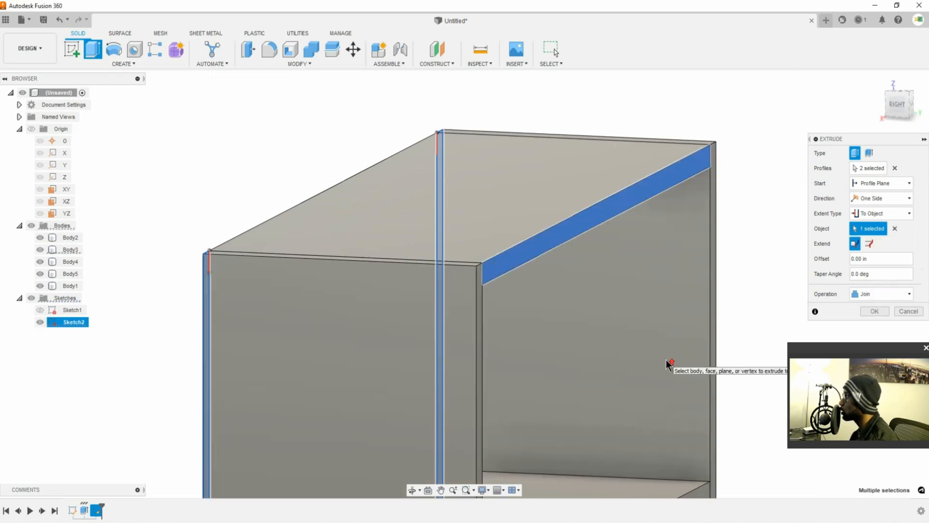
scroll(666, 359, "down", 10)
middle_click_drag(673, 368, 603, 242)
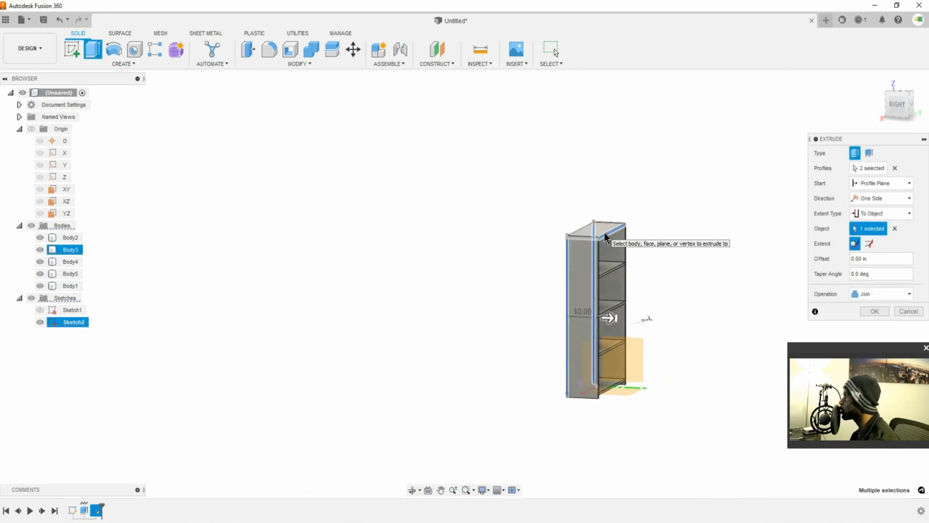
scroll(609, 235, "down", 1)
scroll(610, 238, "up", 2)
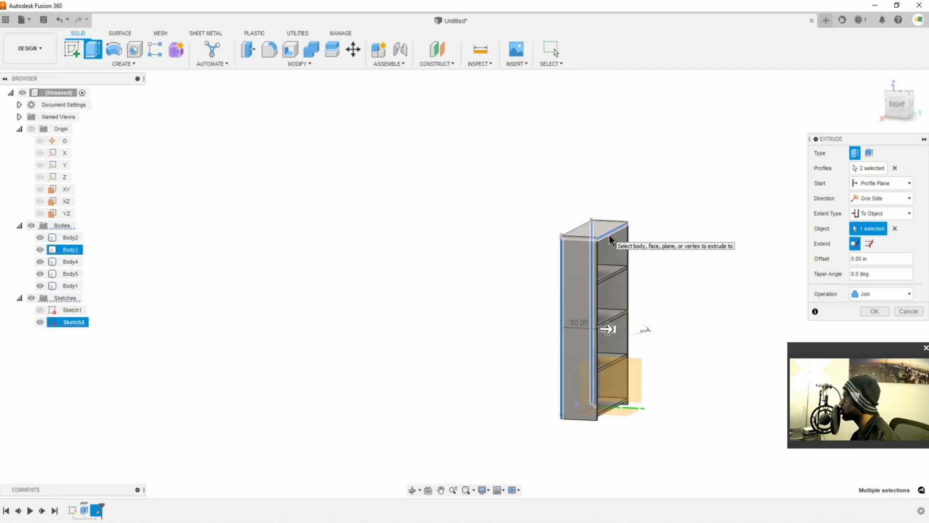
left_click(877, 312)
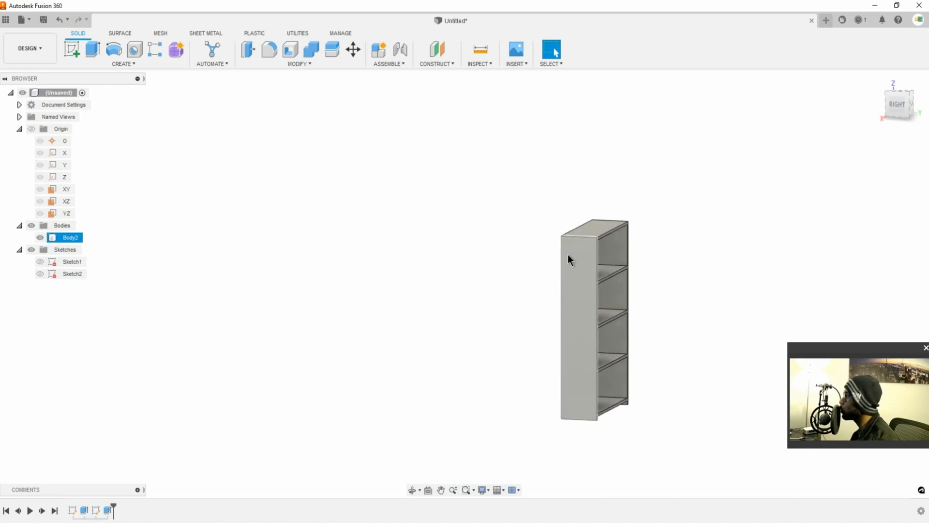
Examine the joined bookcase from an elevated front-right view
left_click_drag(541, 261, 519, 260)
middle_click_drag(483, 254, 626, 288, "shift")
scroll(642, 334, "up", 6)
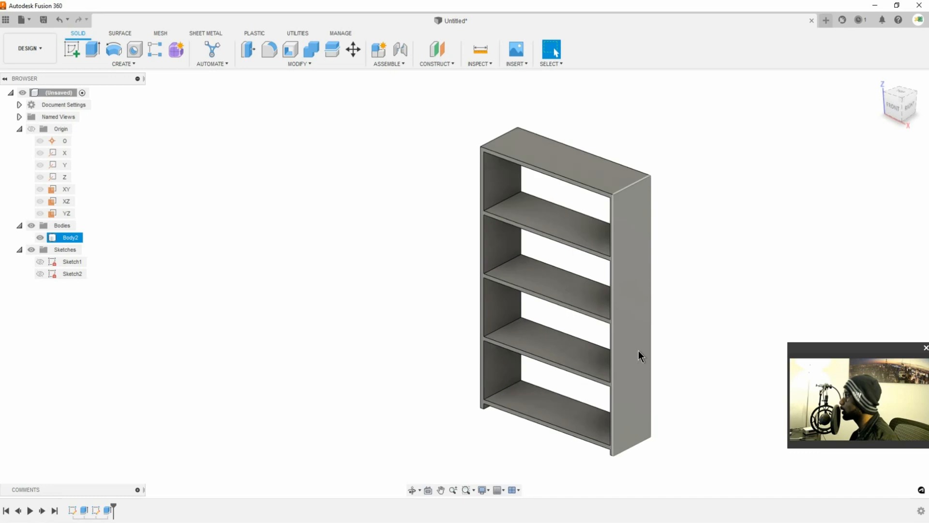
Measure the bookcase's overall width, height and depth along its outer edges to check them against the target dimensions
middle_click_drag(551, 184, 582, 136, "shift")
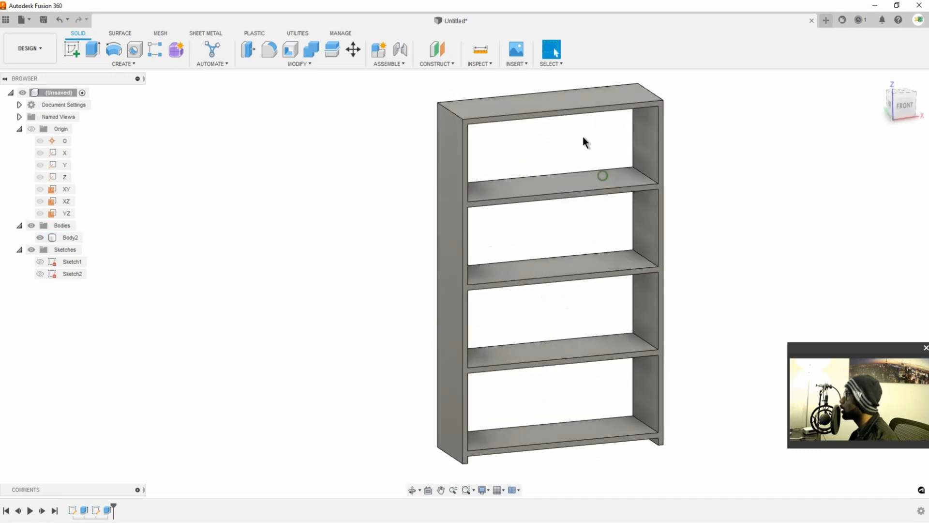
left_click(479, 62)
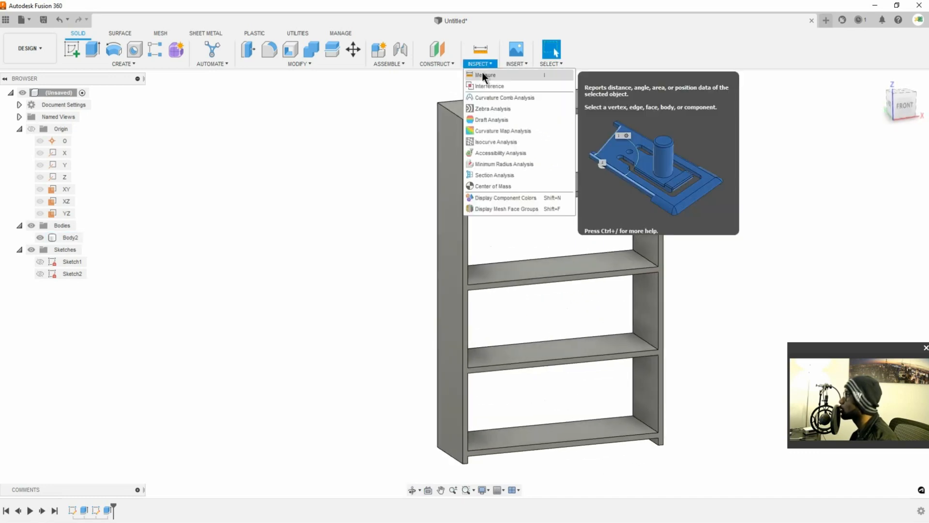
left_click(489, 82)
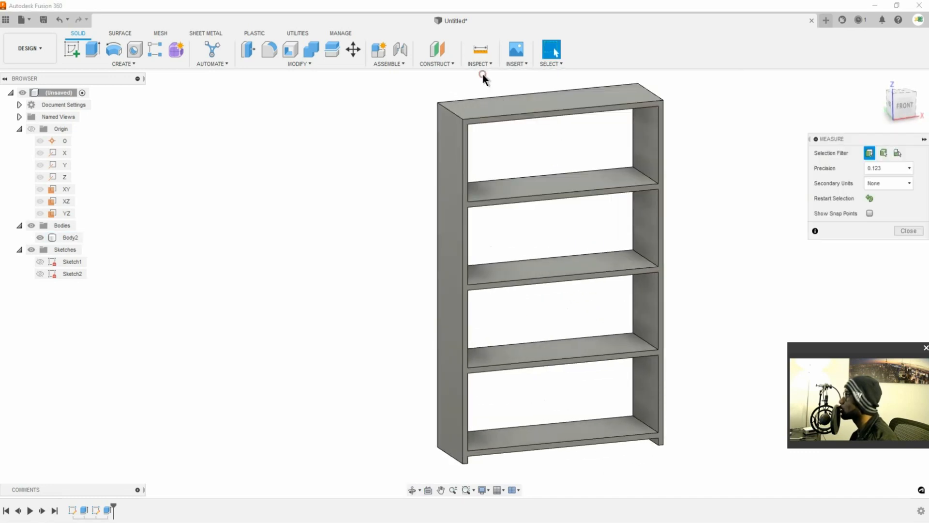
left_click(478, 118)
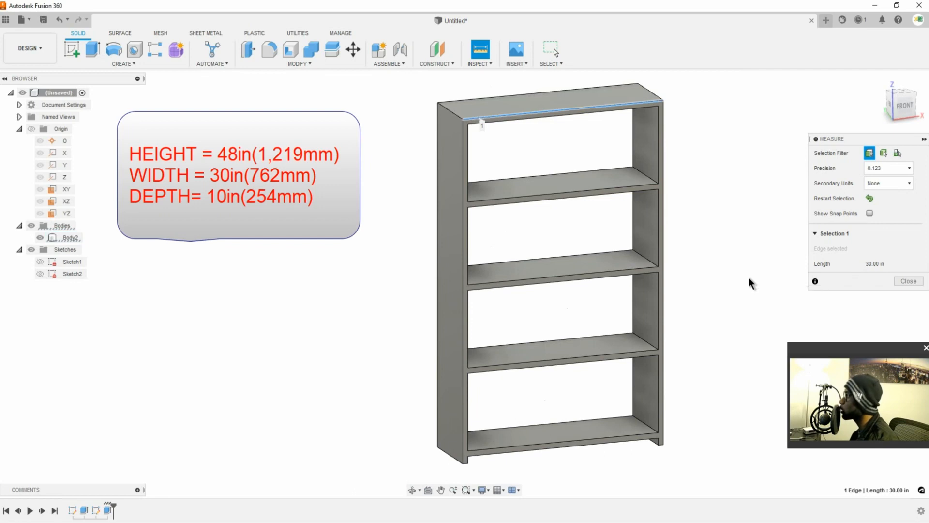
left_click(775, 263)
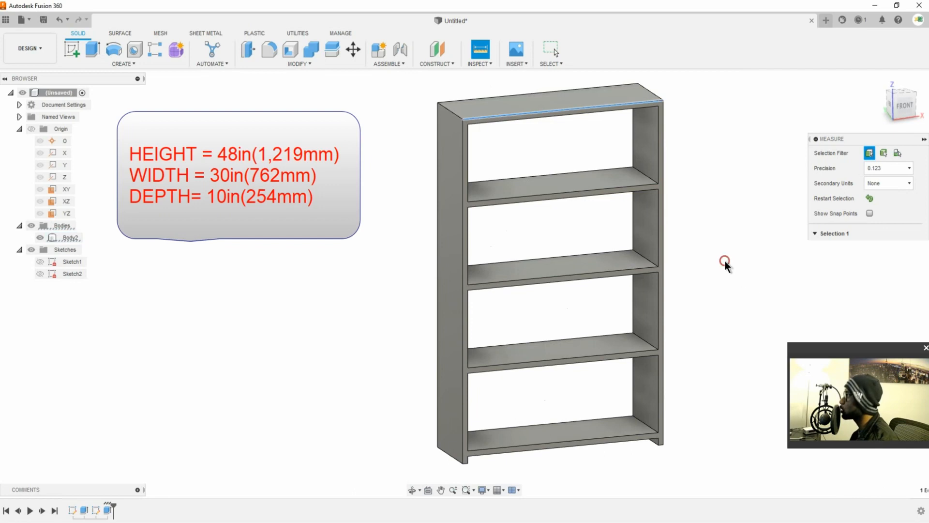
left_click(462, 152)
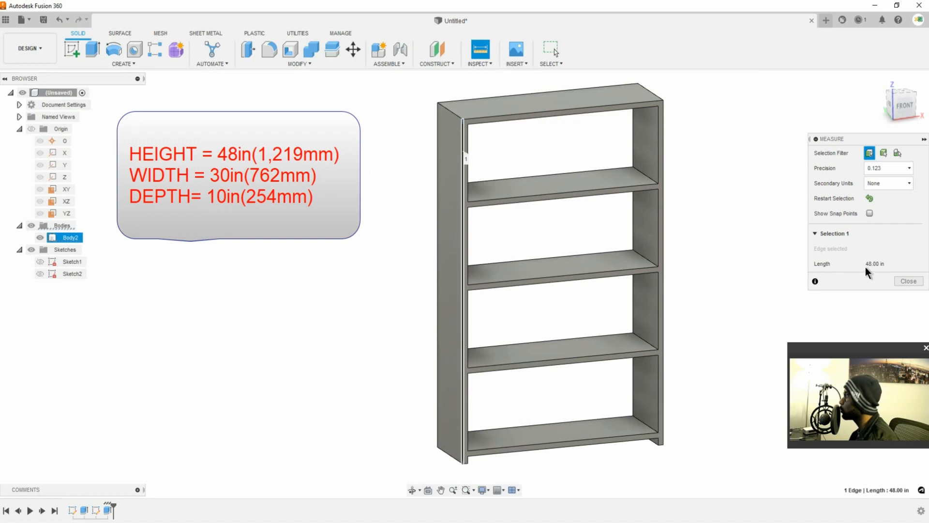
left_click(718, 272)
left_click(437, 272)
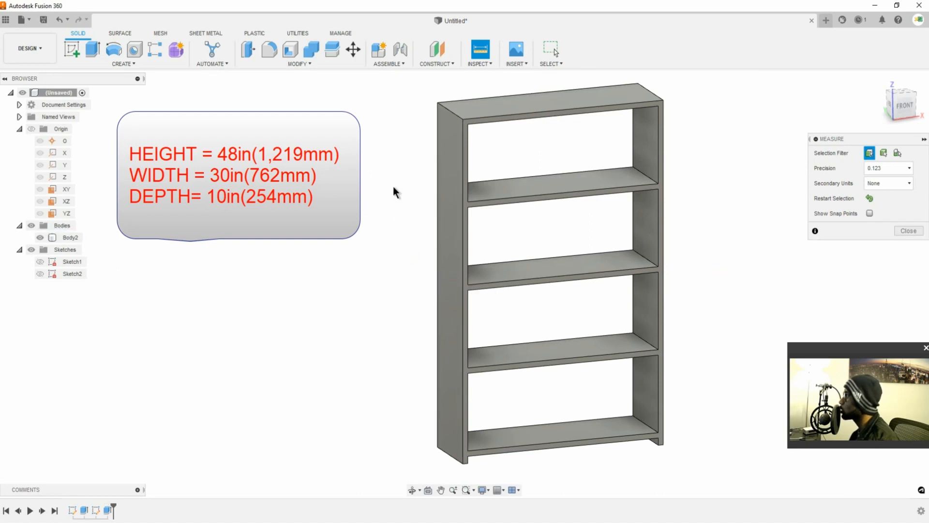
left_click(458, 118)
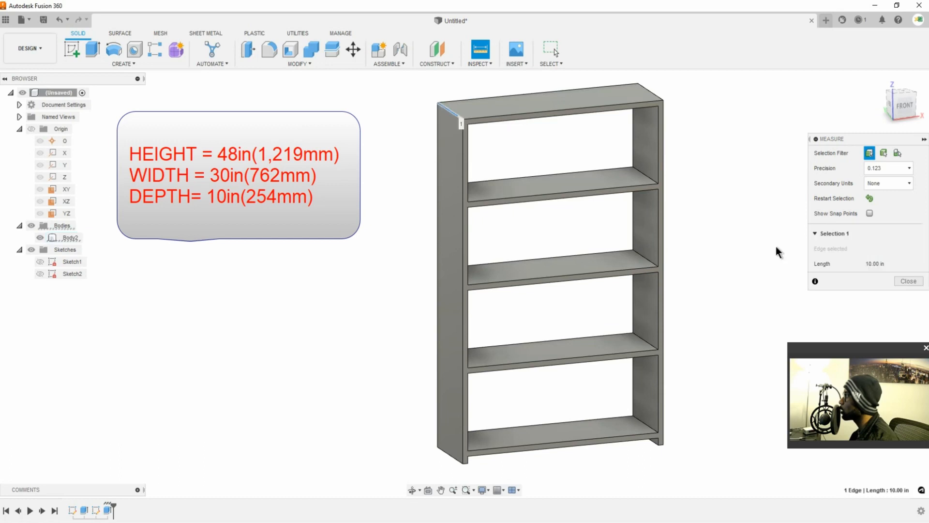
Switch to the Target product page in the browser and rotate its 3D bookcase to compare it with the model
middle_click_drag(664, 301, 631, 313, "shift")
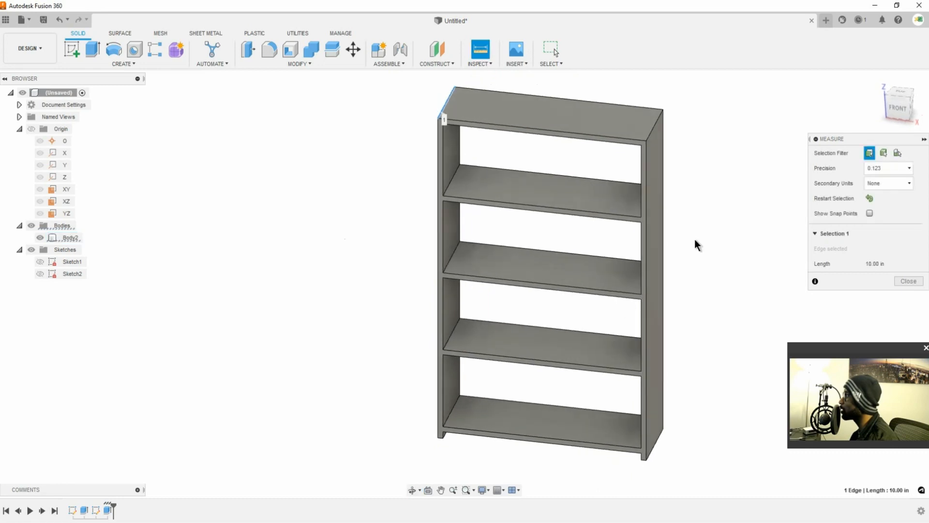
mouse_move(612, 282)
middle_mouse_down("shift")
mouse_move(628, 263)
mouse_move(606, 271)
middle_mouse_up("shift")
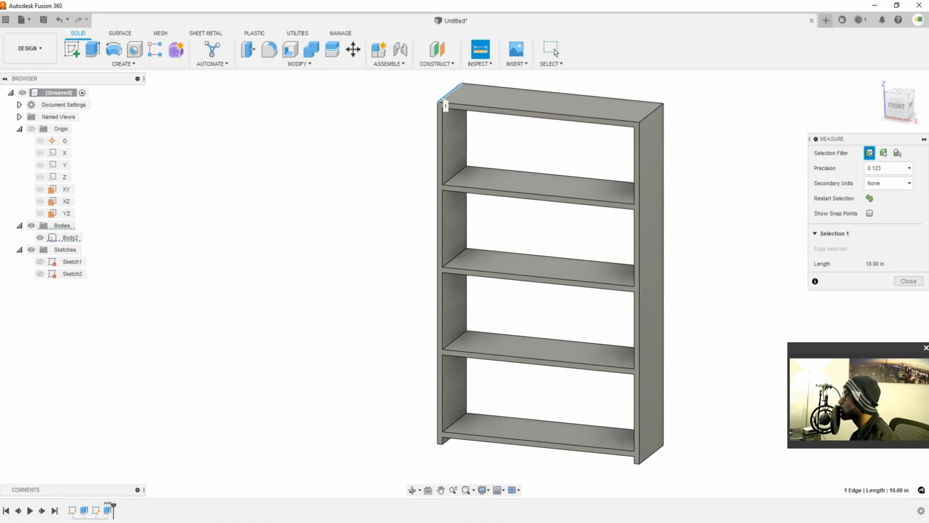
key("alt+Tab")
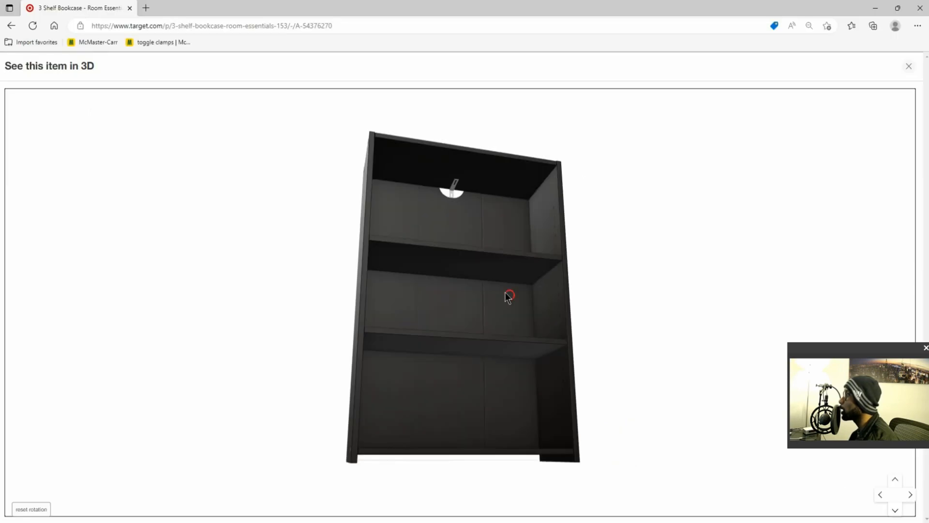
left_click_drag(504, 293, 486, 163)
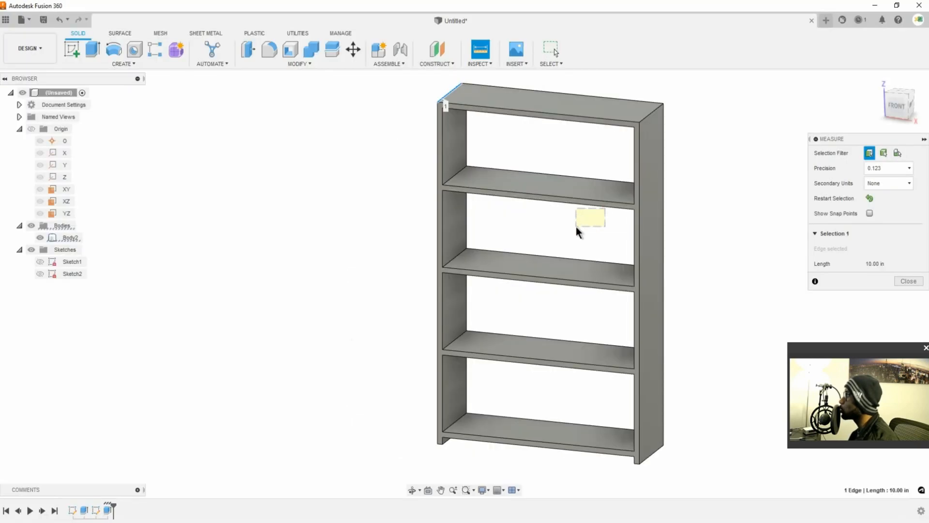
Examine the bookcase model from the back and front, and close the Measure tool
left_click(678, 213)
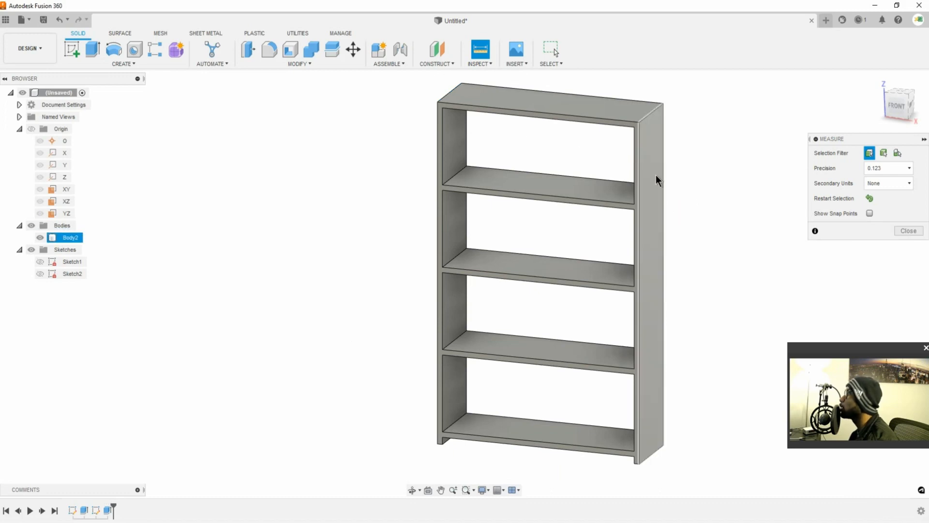
middle_click_drag(693, 211, 559, 208, "shift")
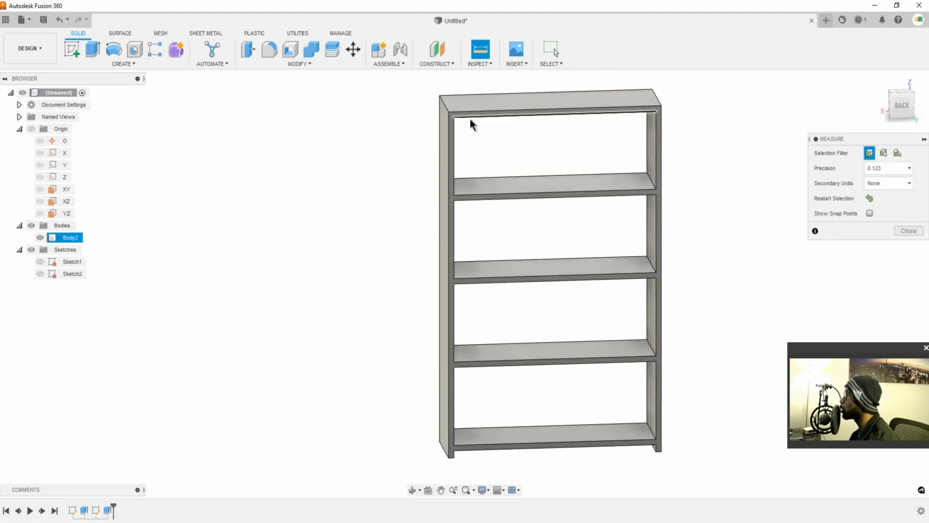
middle_click_drag(484, 210, 667, 239, "shift")
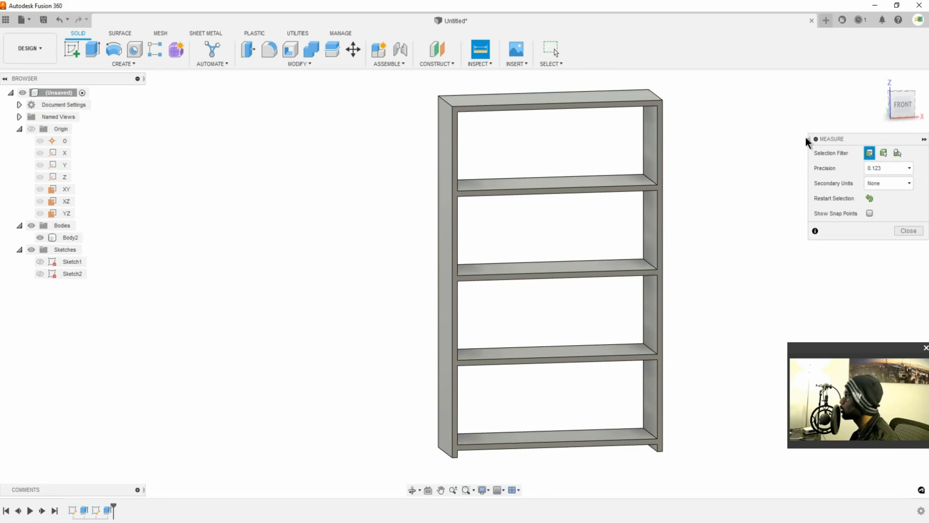
middle_click_drag(716, 191, 543, 354, "shift")
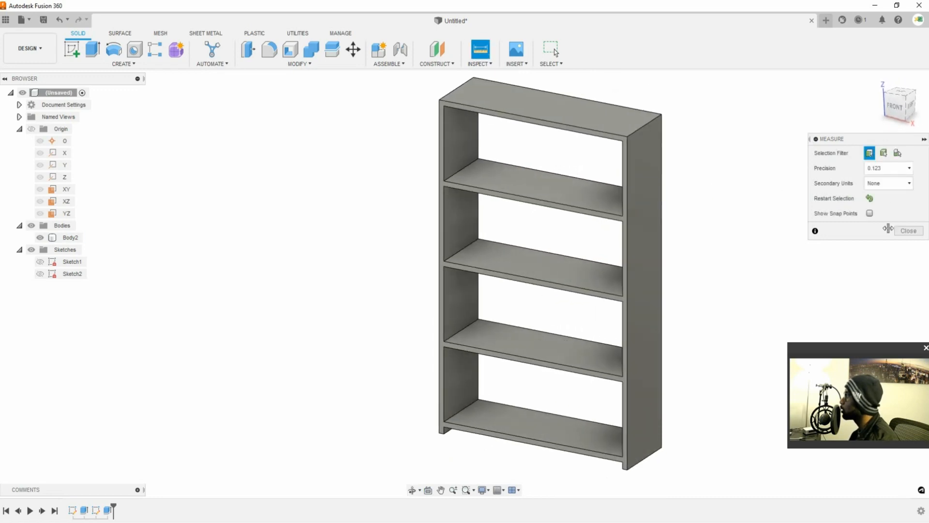
left_click(909, 230)
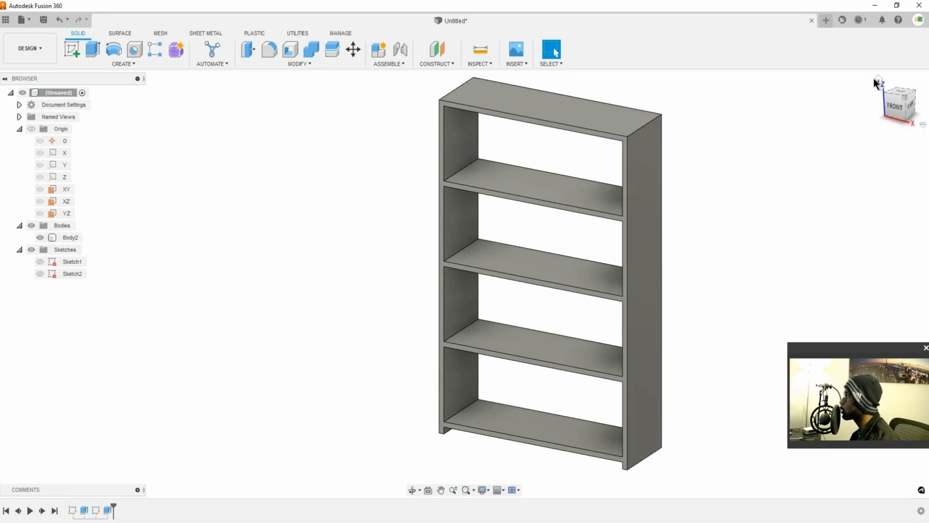
Return to the home view, start the Appearance command and search its library for "wood"
left_click(879, 79)
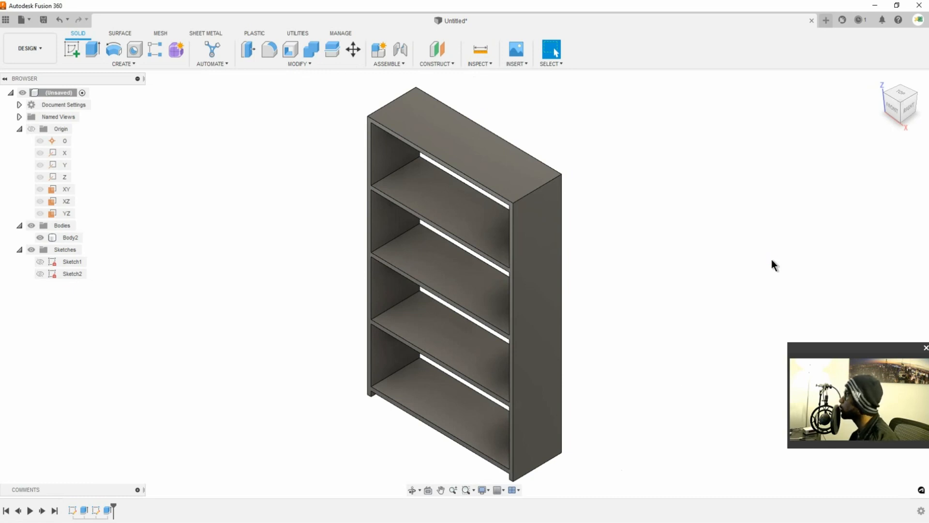
key("a")
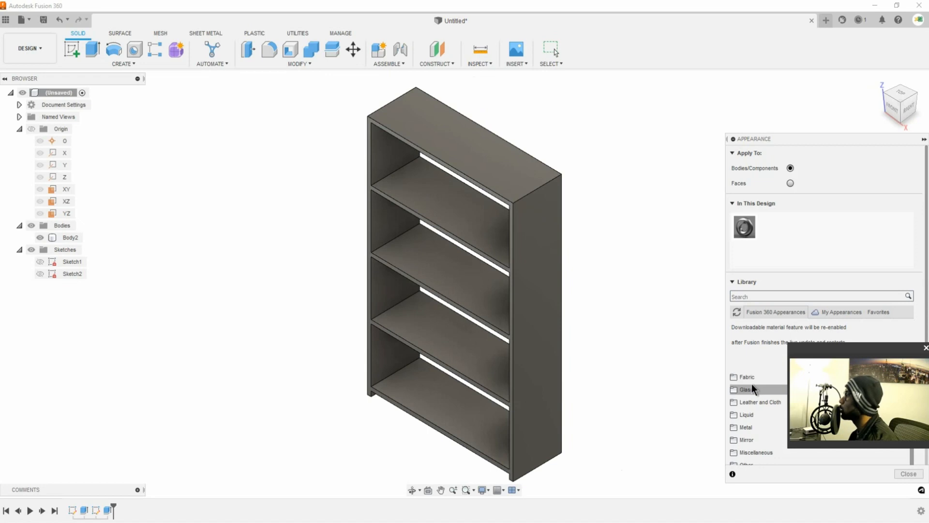
left_click(763, 297)
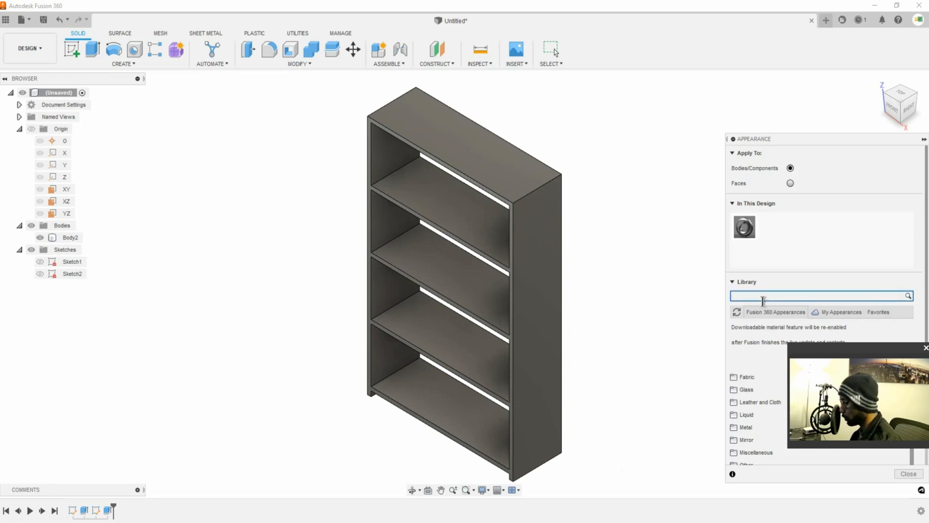
type("wood")
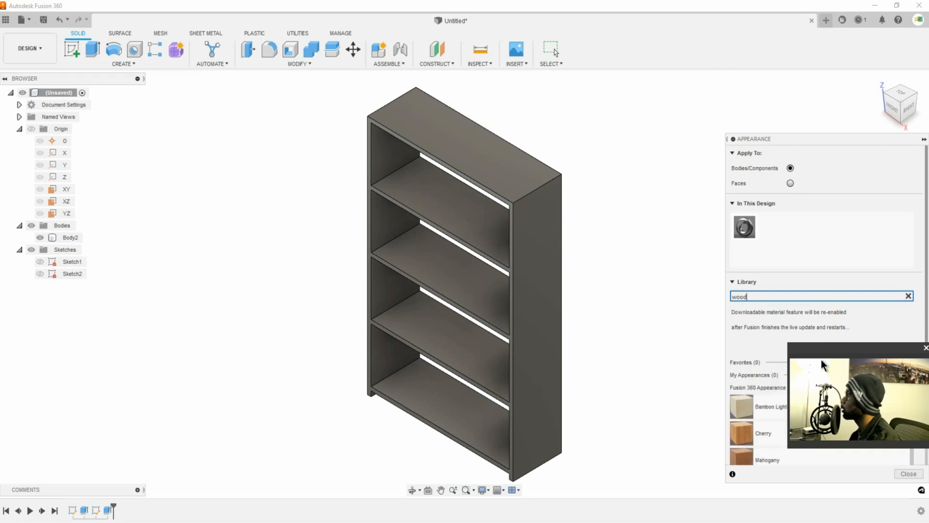
left_click(834, 346)
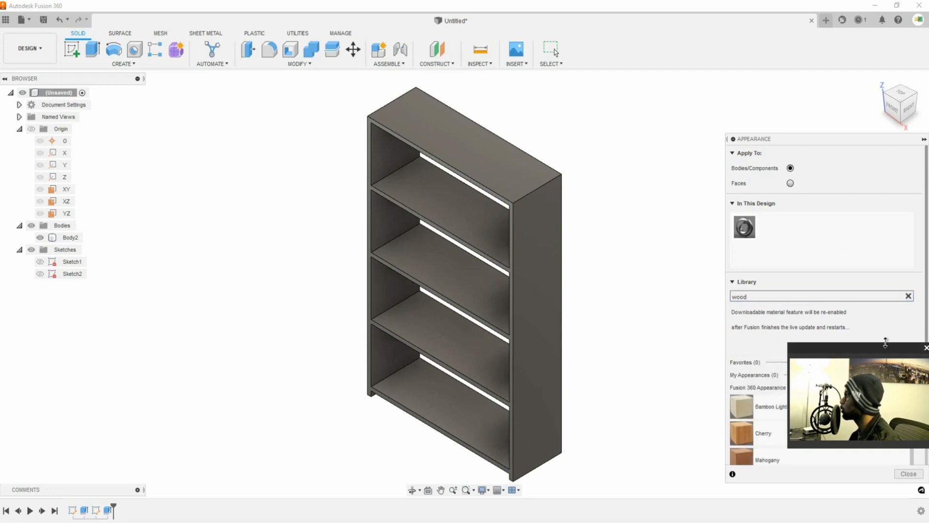
left_click_drag(886, 350, 868, 125)
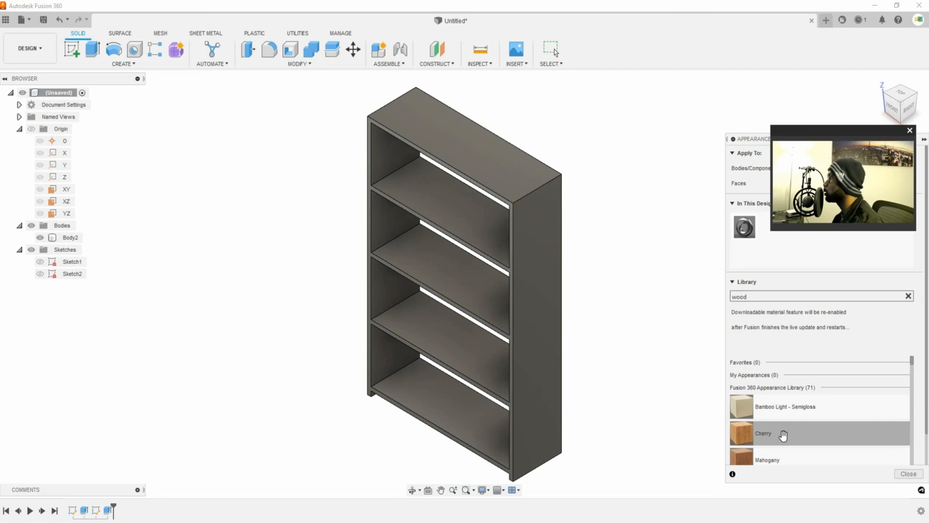
Apply the Bamboo Light - Semigloss appearance from the wood results to the whole bookcase body
scroll(804, 438, "down", 5)
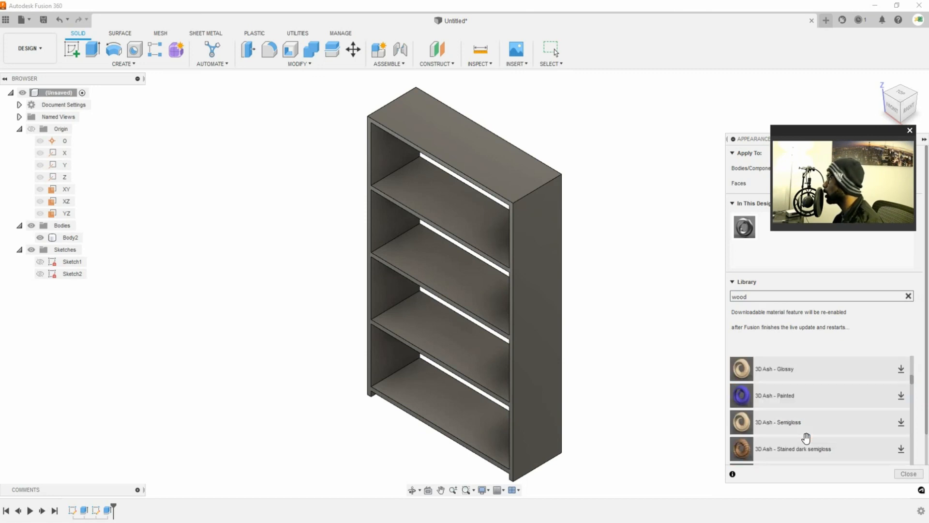
scroll(806, 438, "up", 5)
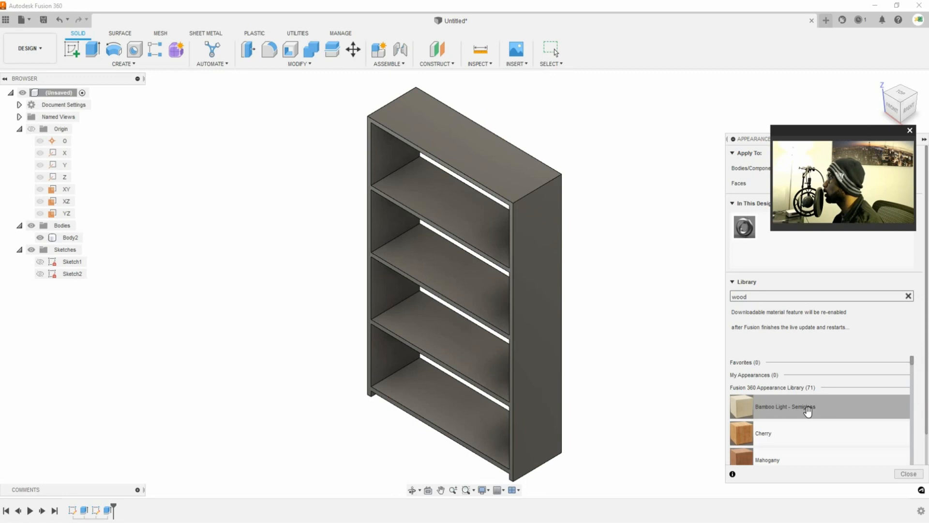
left_click_drag(778, 413, 63, 242)
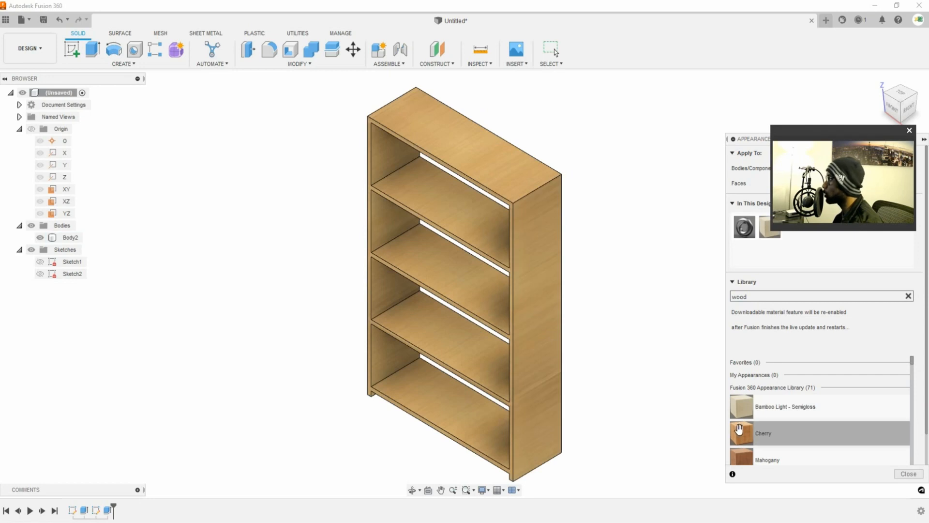
Try the Cherry appearance on the bookcase body and put Bamboo Light - Semigloss back on it
left_click_drag(755, 433, 64, 238)
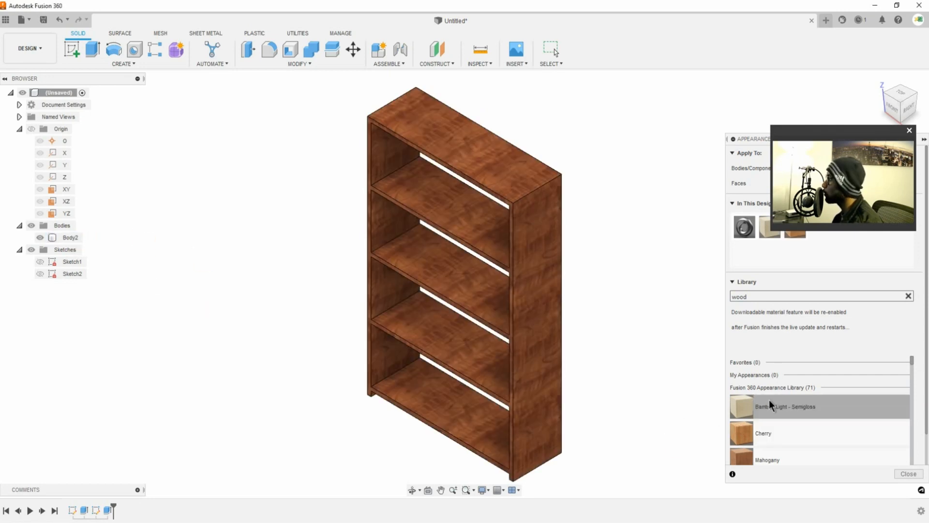
left_click_drag(768, 400, 68, 237)
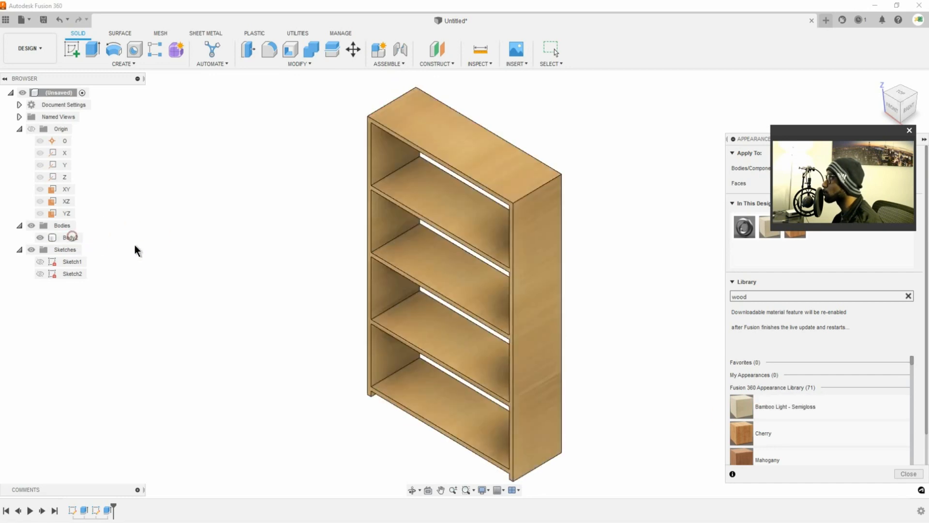
Examine the bookcase's bamboo finish, top panel and shelves from several viewing angles and distances
scroll(564, 372, "up", 2)
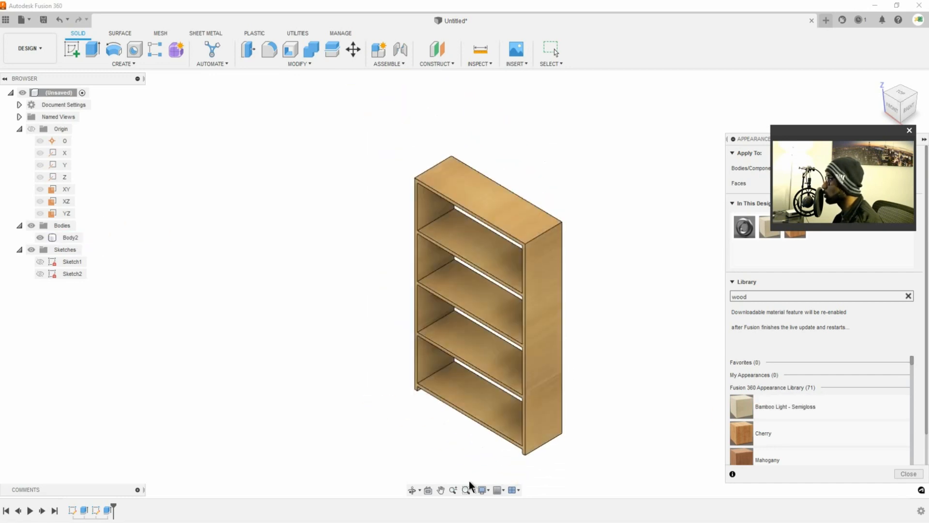
middle_click_drag(472, 480, 497, 458)
left_click(477, 434)
left_click_drag(497, 419, 497, 418)
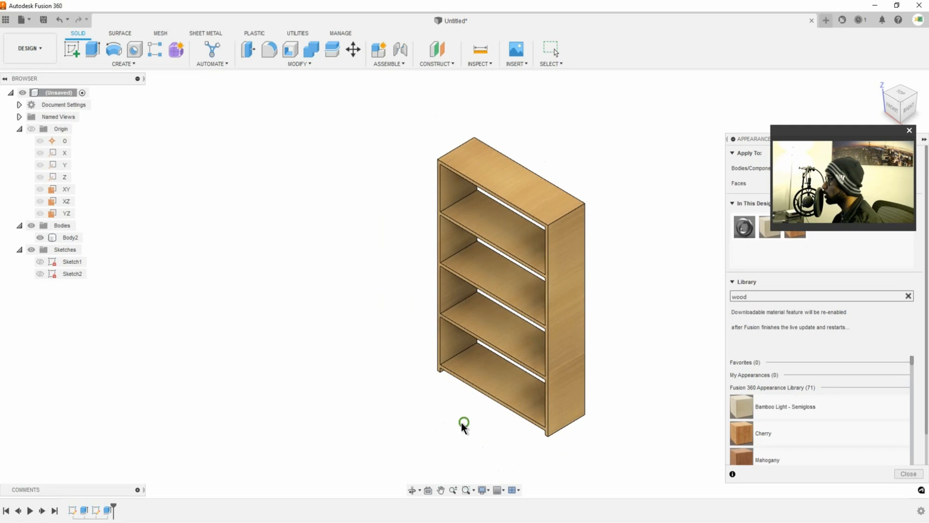
middle_click_drag(461, 422, 511, 413)
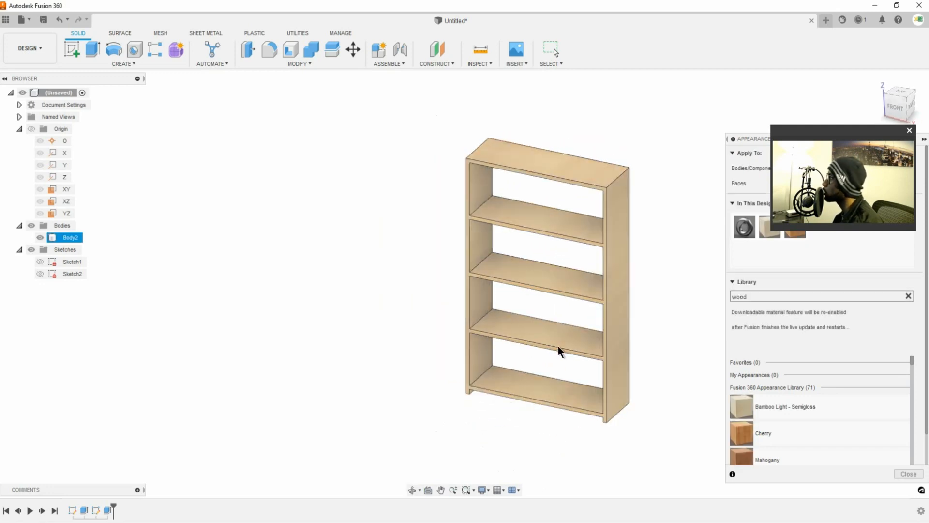
mouse_move(560, 353)
middle_mouse_down()
mouse_move(529, 336)
mouse_move(425, 349)
middle_mouse_up()
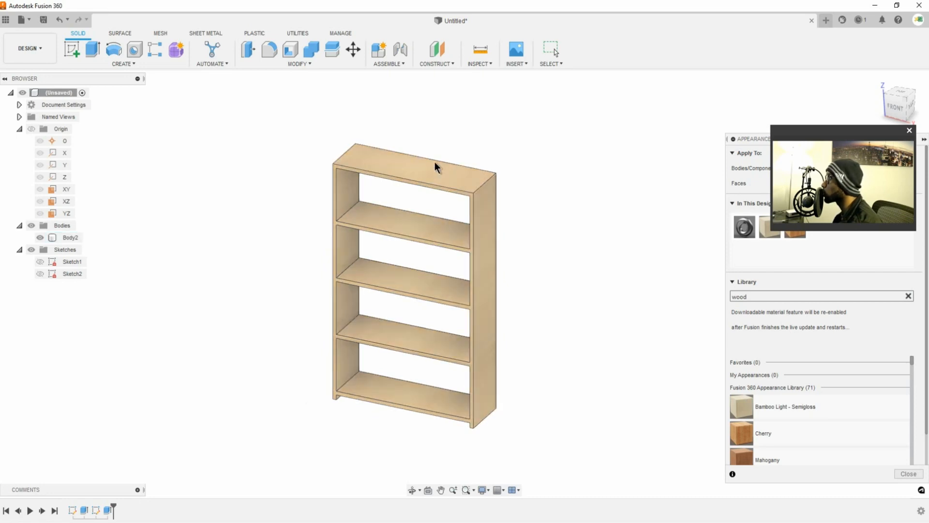
middle_click_drag(439, 347, 436, 347, "shift")
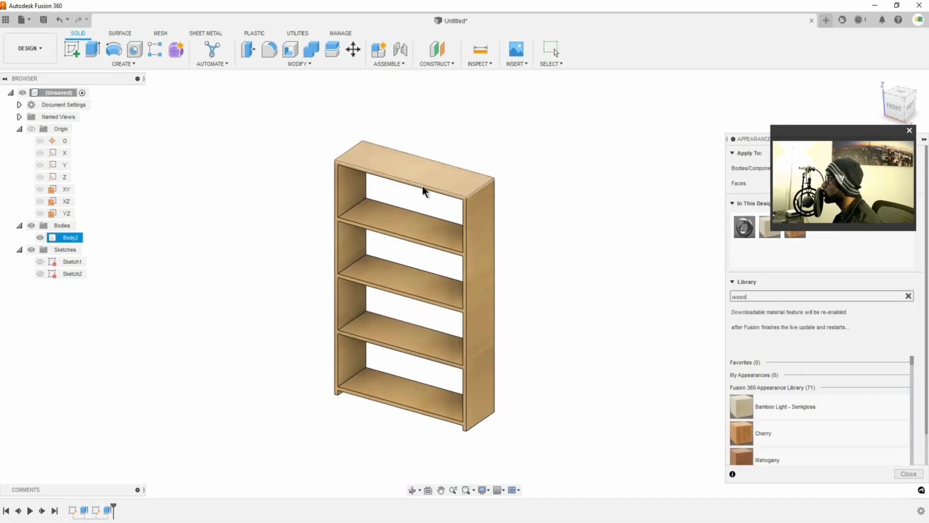
scroll(415, 288, "down", 3)
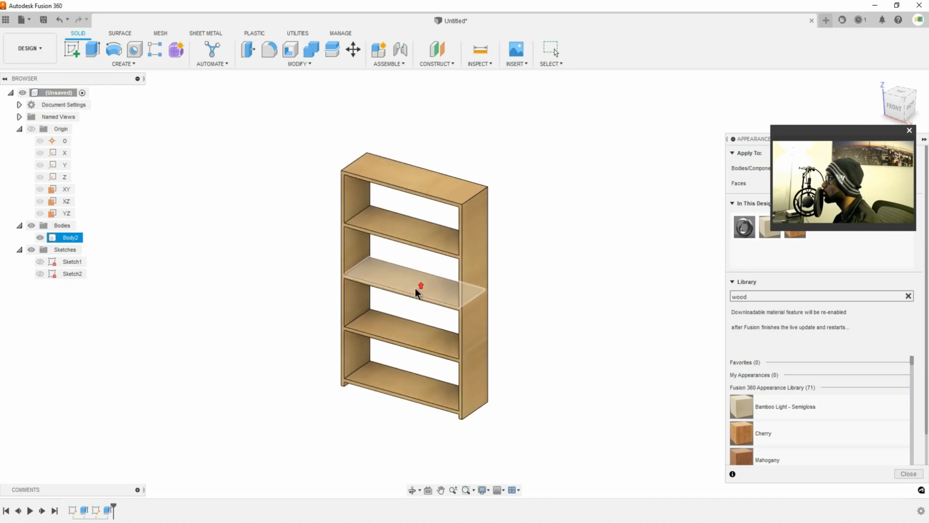
left_click(73, 511)
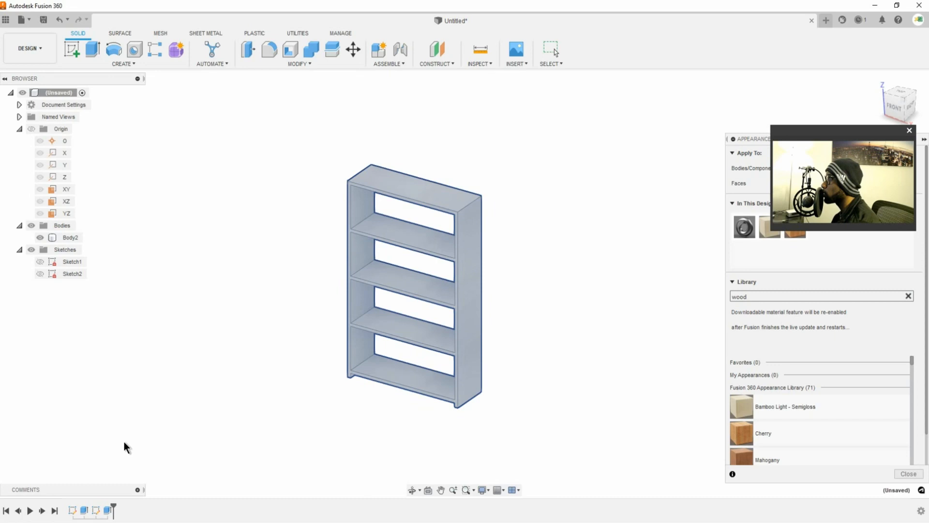
Leave the Appearance command and clear the selection in the model
double_click(74, 508)
left_click(73, 262)
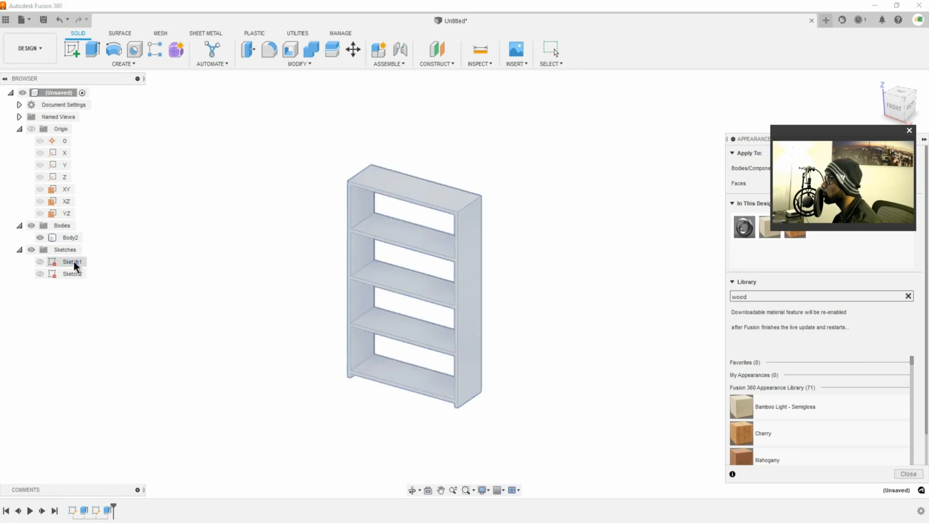
left_click(117, 268)
left_click(73, 258)
key("Escape")
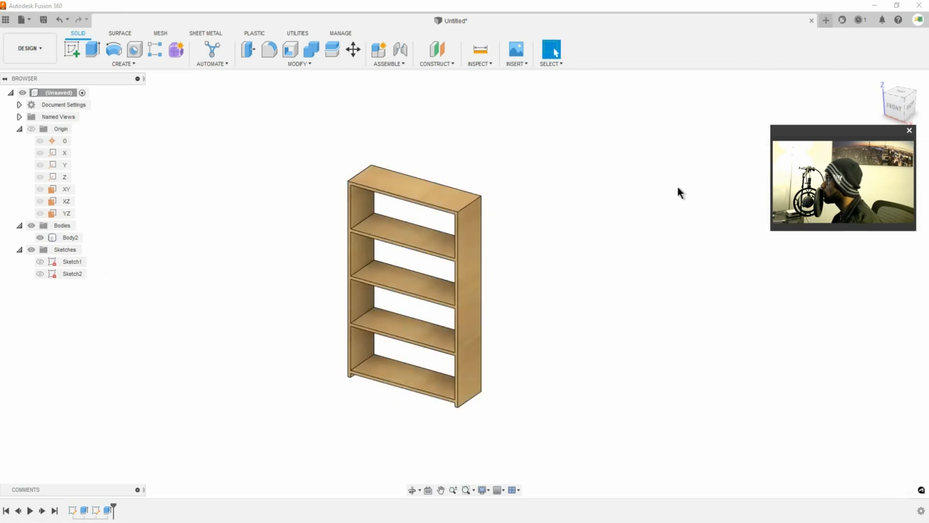
left_click(611, 253)
Edit the first sketch, move the bottom shelf's length dimension further below it and set it to 50 in - 1.5 in
right_click(71, 262)
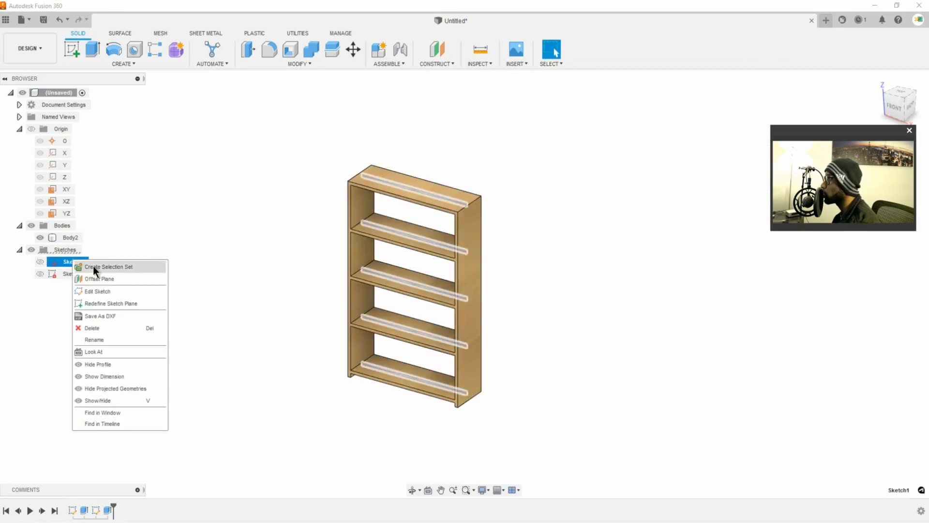
left_click(118, 290)
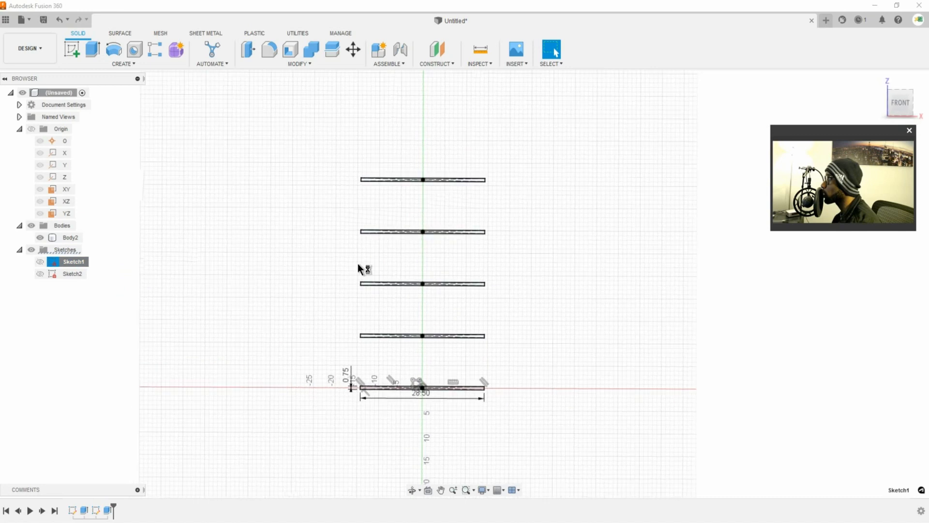
left_click_drag(422, 398, 416, 411)
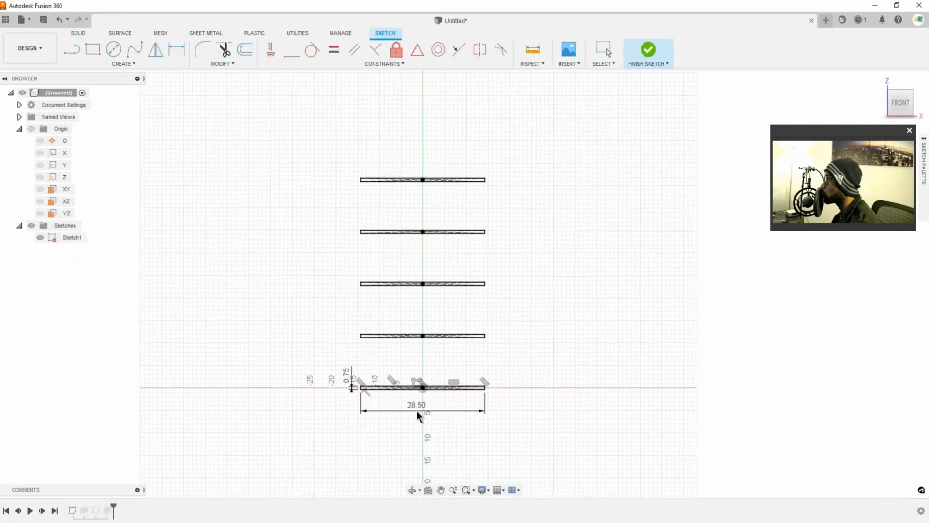
double_click(419, 410)
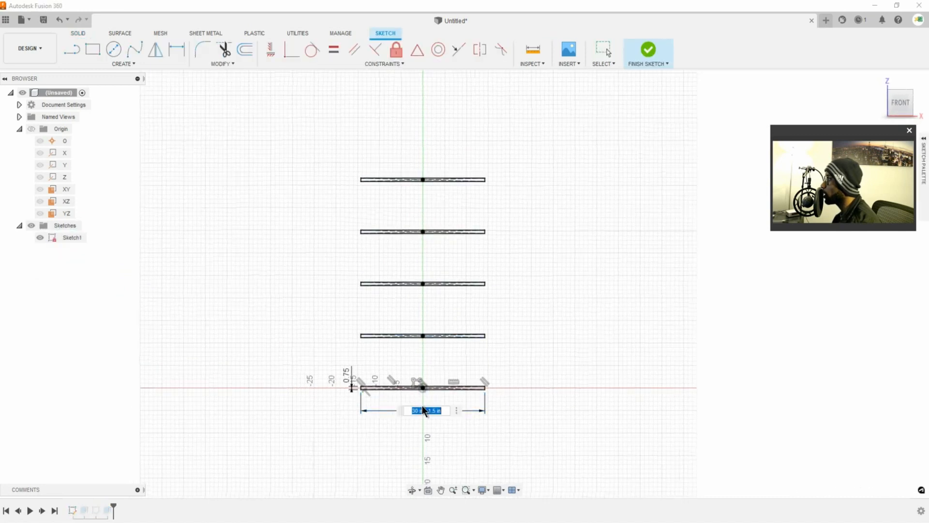
left_click(424, 411)
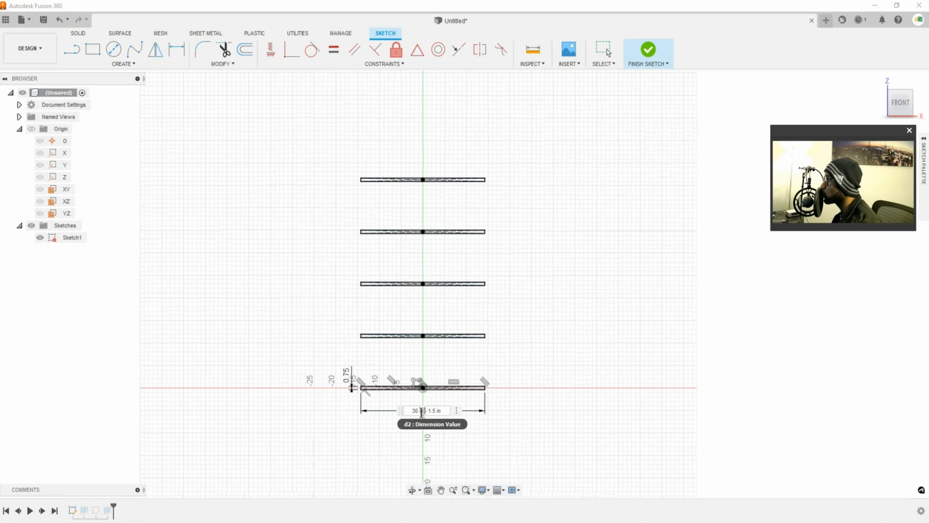
left_click(420, 410)
double_click(411, 409)
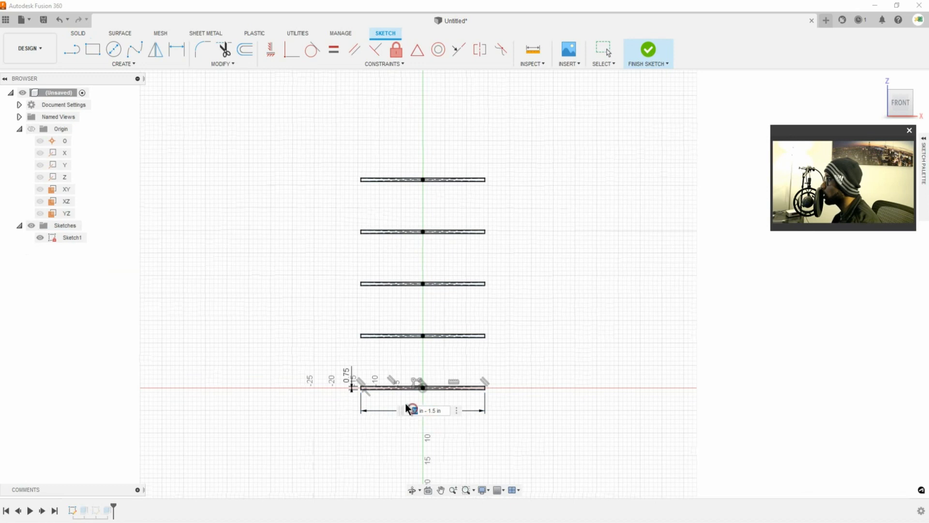
type("50")
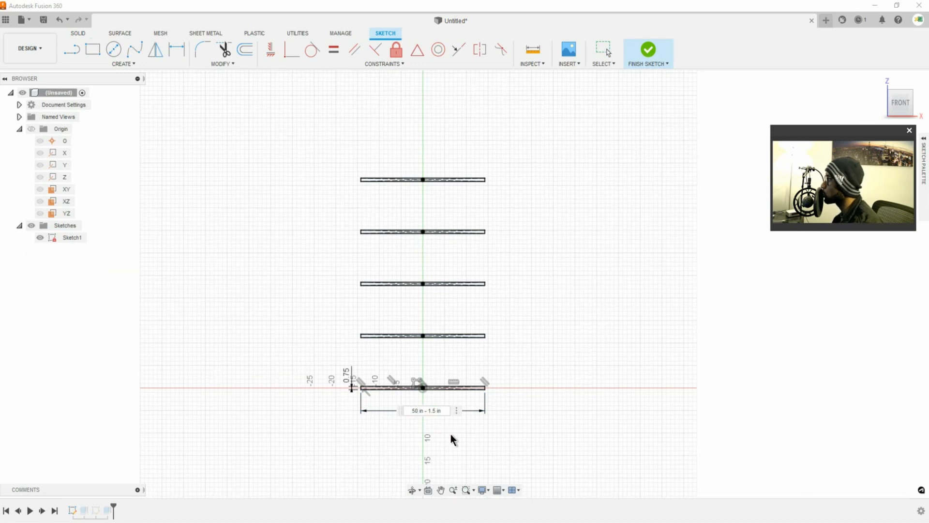
key("Return")
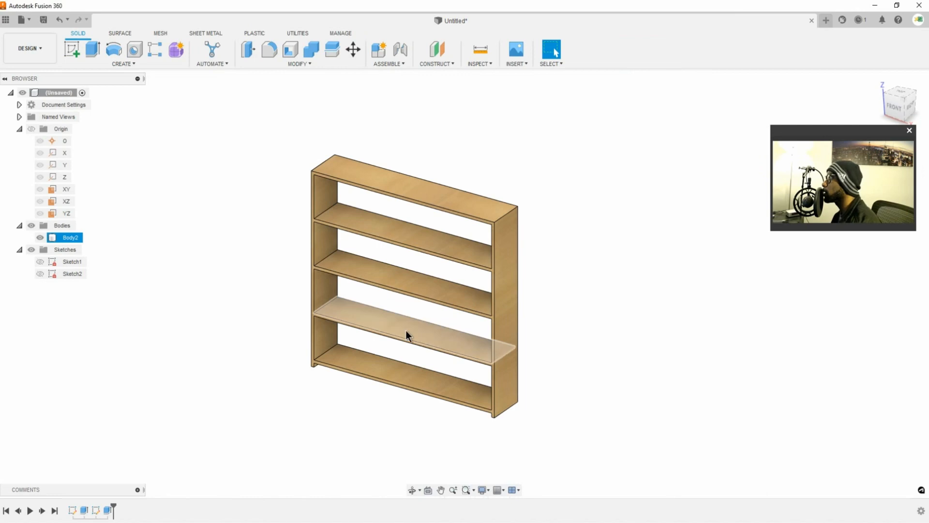
middle_click_drag(441, 320, 382, 315, "shift")
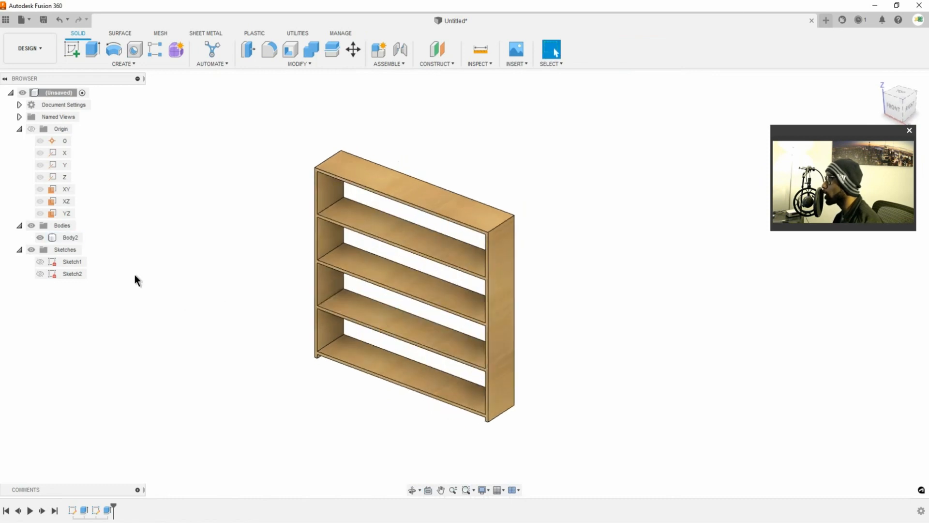
Edit the shelves' extrusion and set its distance to 10 in to deepen the bookcase
right_click(84, 510)
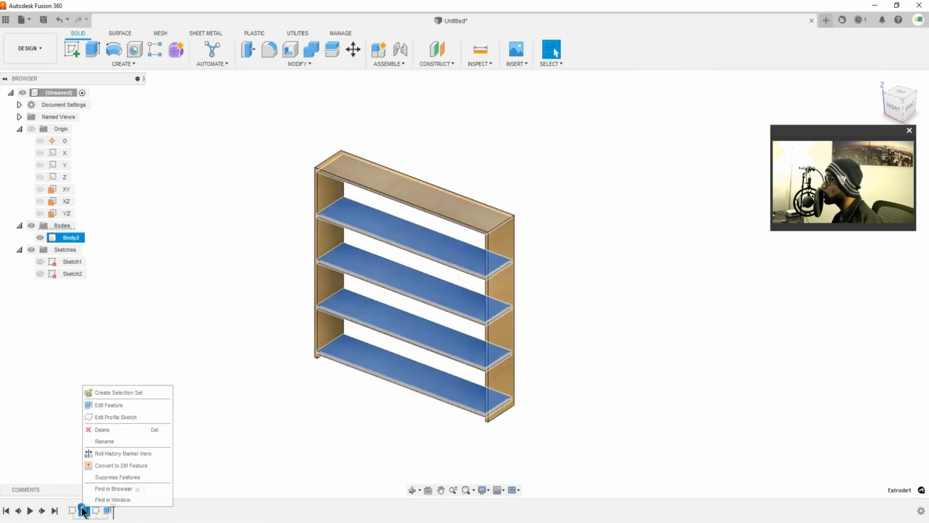
left_click(120, 405)
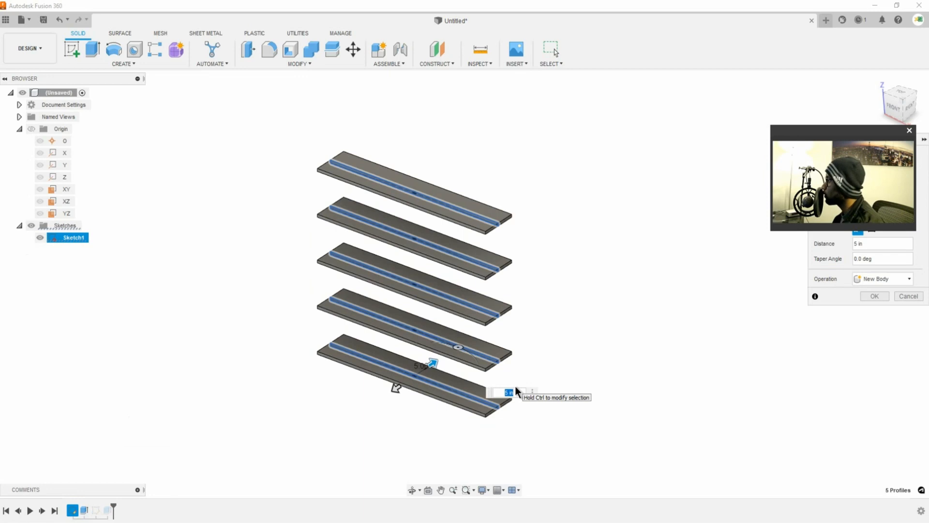
type("10")
key("Return")
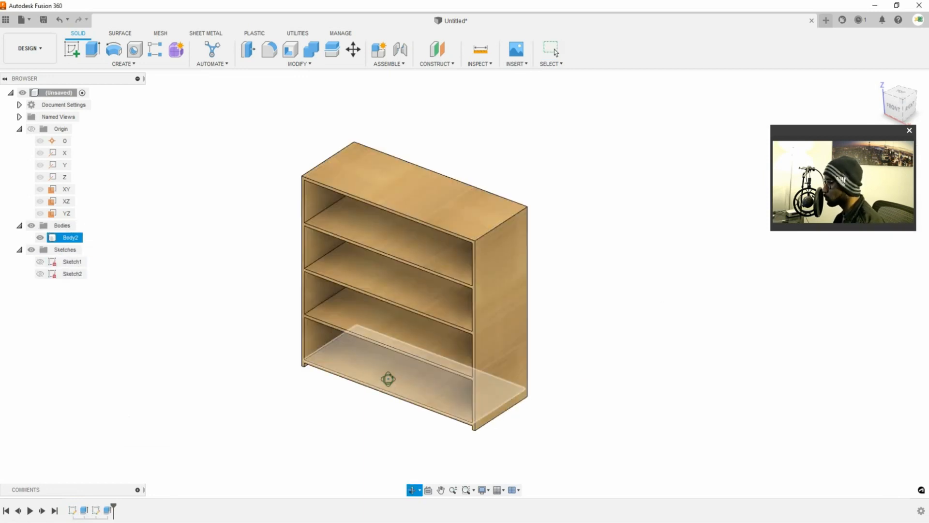
mouse_move(388, 378)
middle_mouse_down("shift")
mouse_move(427, 332)
mouse_move(462, 339)
mouse_move(471, 353)
mouse_move(399, 366)
middle_mouse_up("shift")
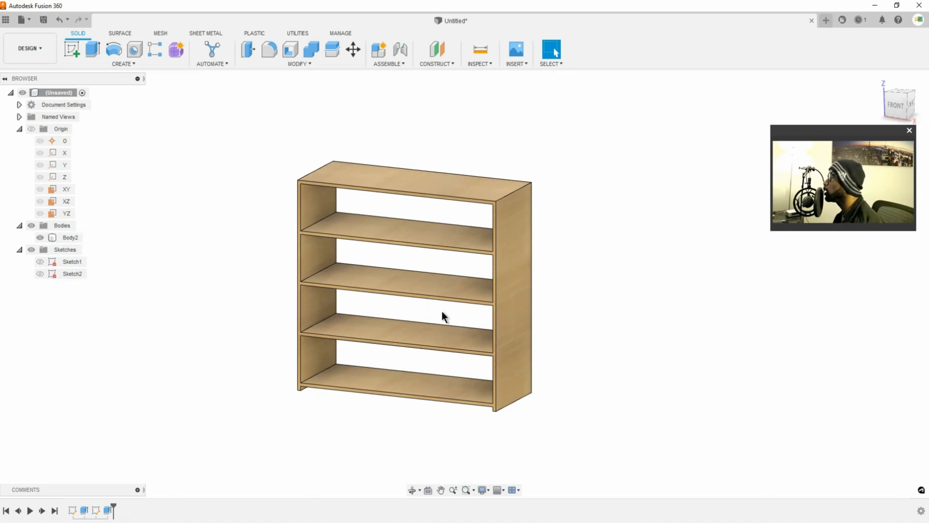
left_click(373, 365)
mouse_move(369, 365)
middle_mouse_down("shift")
mouse_move(386, 379)
mouse_move(519, 357)
mouse_move(376, 365)
middle_mouse_up("shift")
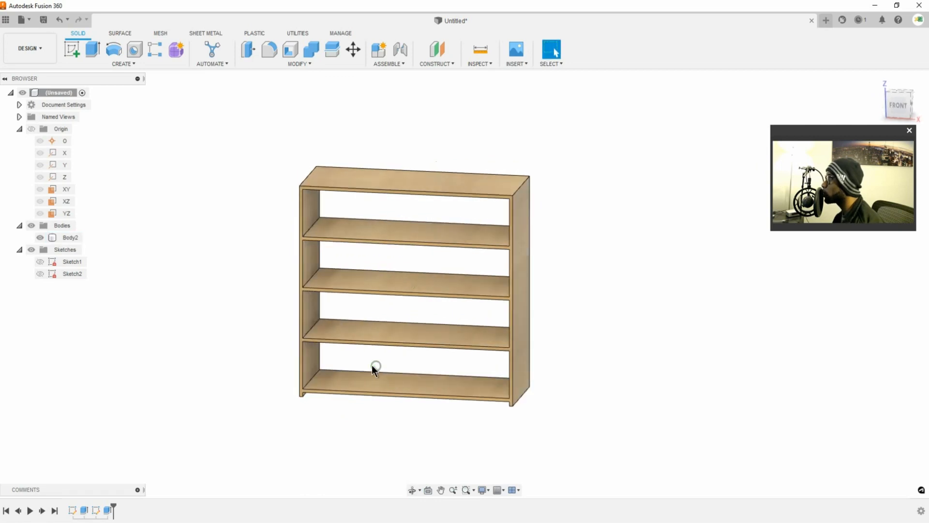
Undo the extrusion distance and shelf length changes, and redo the bamboo appearance if it is undone too
key("ctrl+z")
key("ctrl+z")
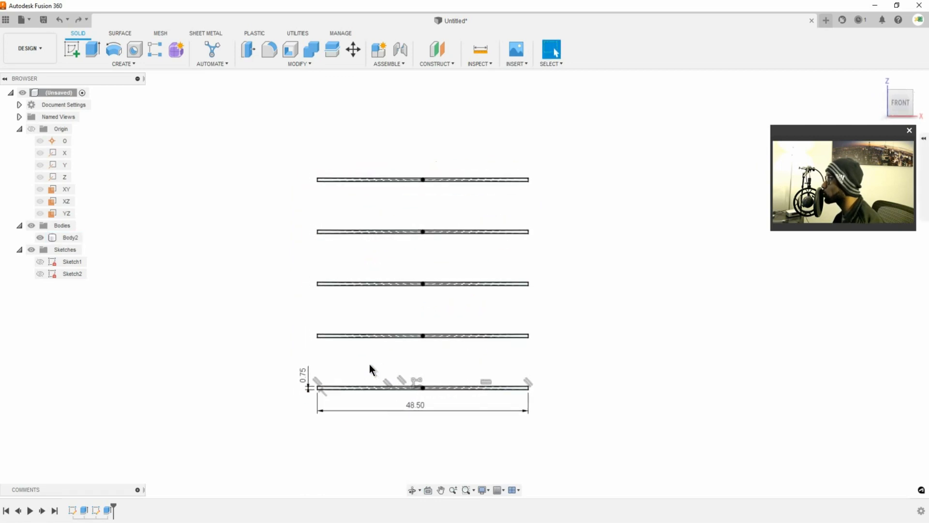
key("ctrl+y")
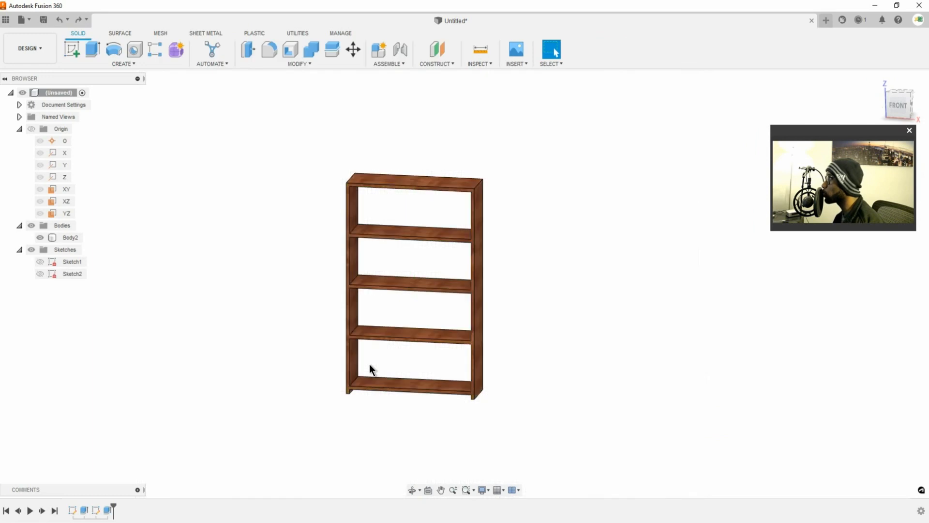
left_click(389, 348)
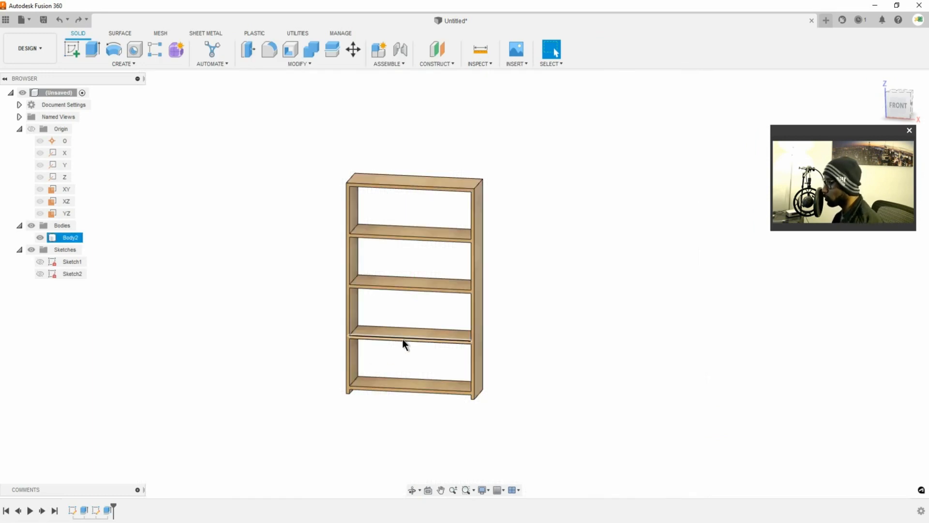
Examine the bamboo bookcase's front, top, shelves and uprights from several angles and distances
middle_click_drag(415, 340, 470, 342, "shift")
scroll(474, 287, "down", 2)
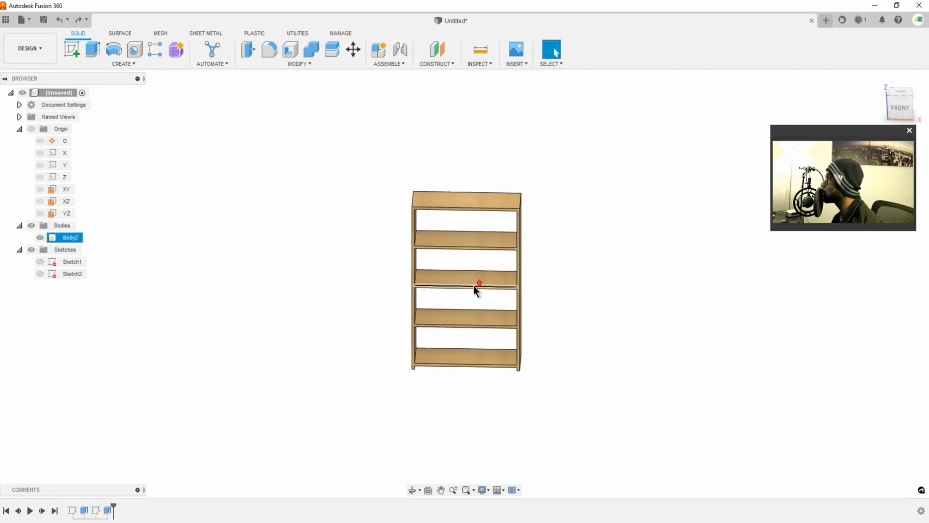
scroll(474, 286, "up", 3)
middle_click_drag(474, 286, 434, 283, "shift")
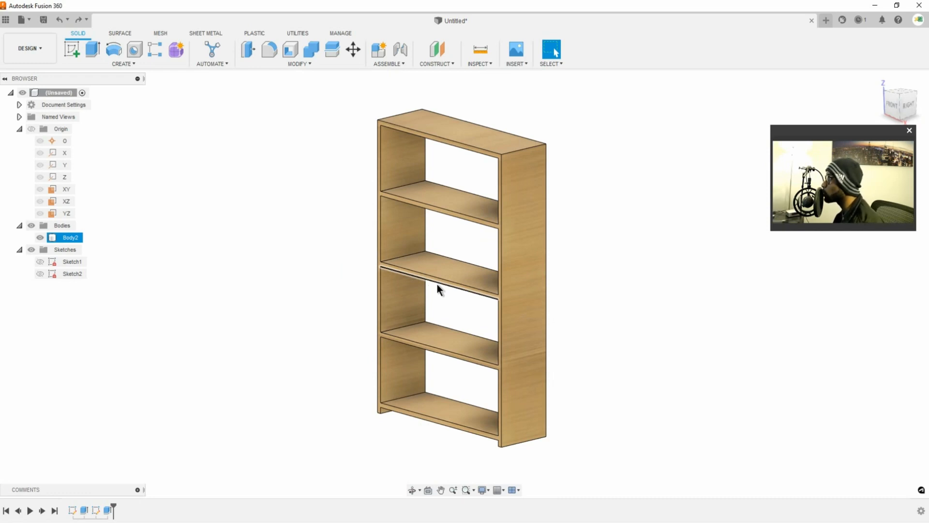
key("Escape")
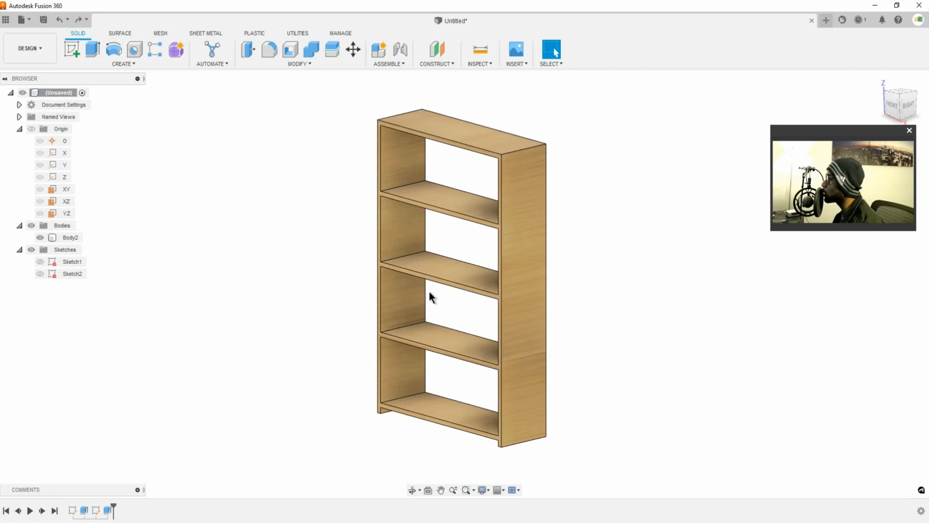
left_click(424, 289)
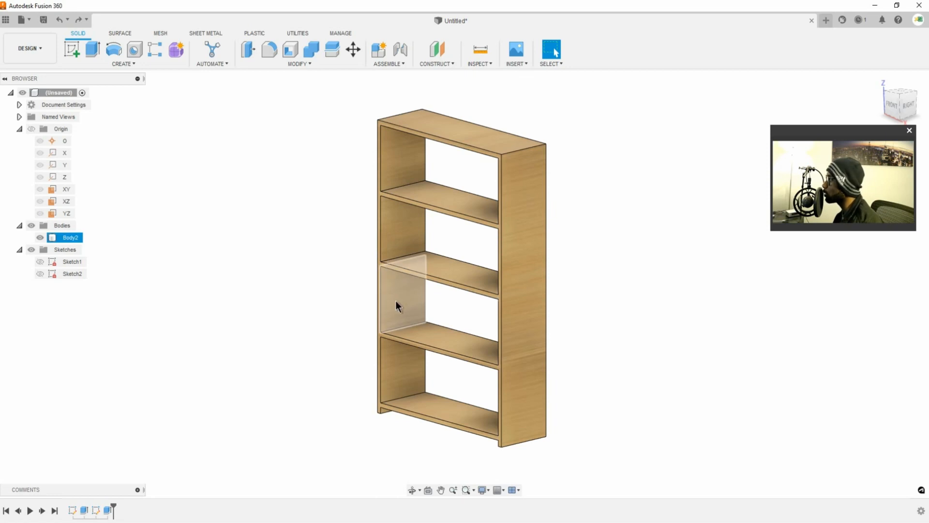
middle_click_drag(396, 300, 423, 309, "shift")
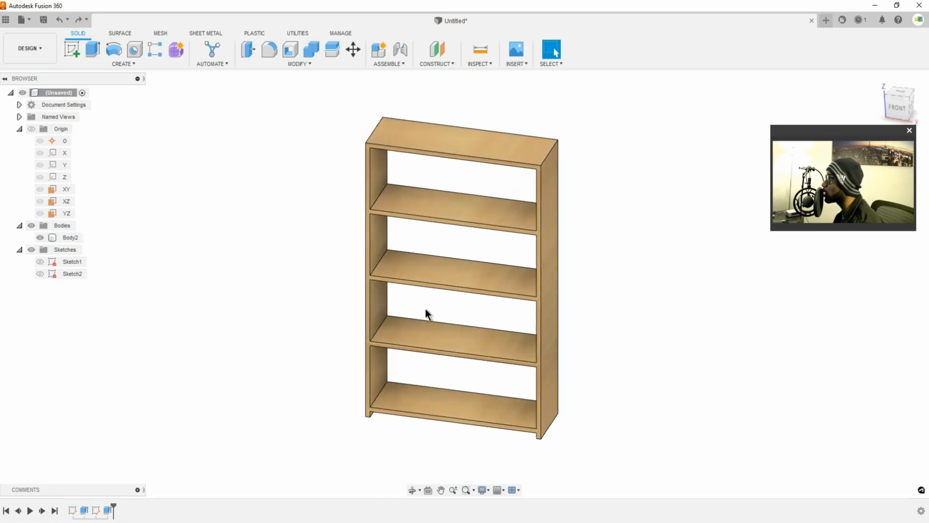